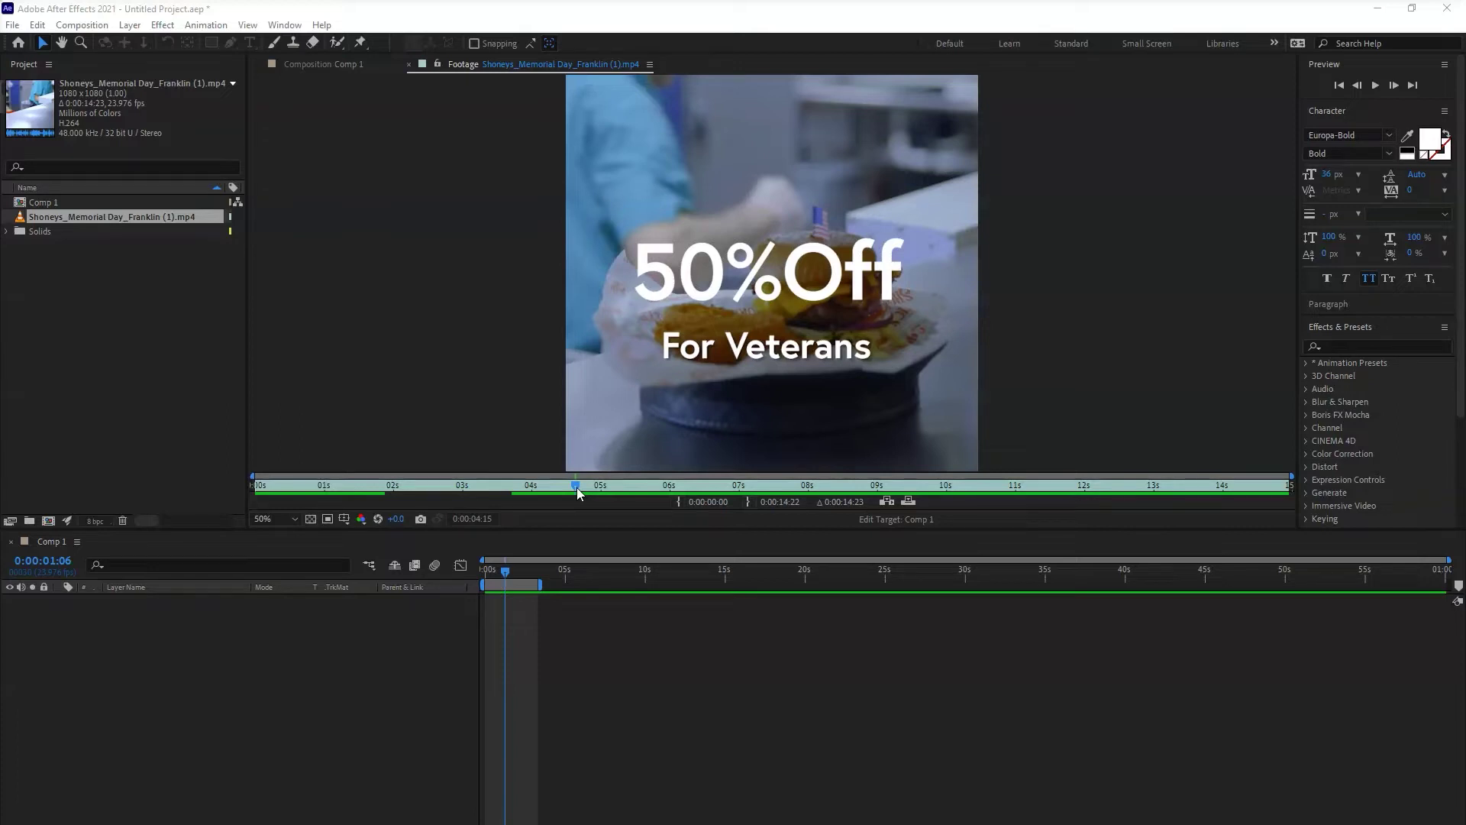
- Scrub the reference footage, then switch to the empty Comp 1 composition
{"action": "left_click", "coordinate": [574, 493]}
{"action": "mouse_move", "coordinate": [576, 492]}
{"action": "left_mouse_down"}
{"action": "mouse_move", "coordinate": [535, 494]}
{"action": "mouse_move", "coordinate": [578, 494]}
{"action": "left_mouse_up"}
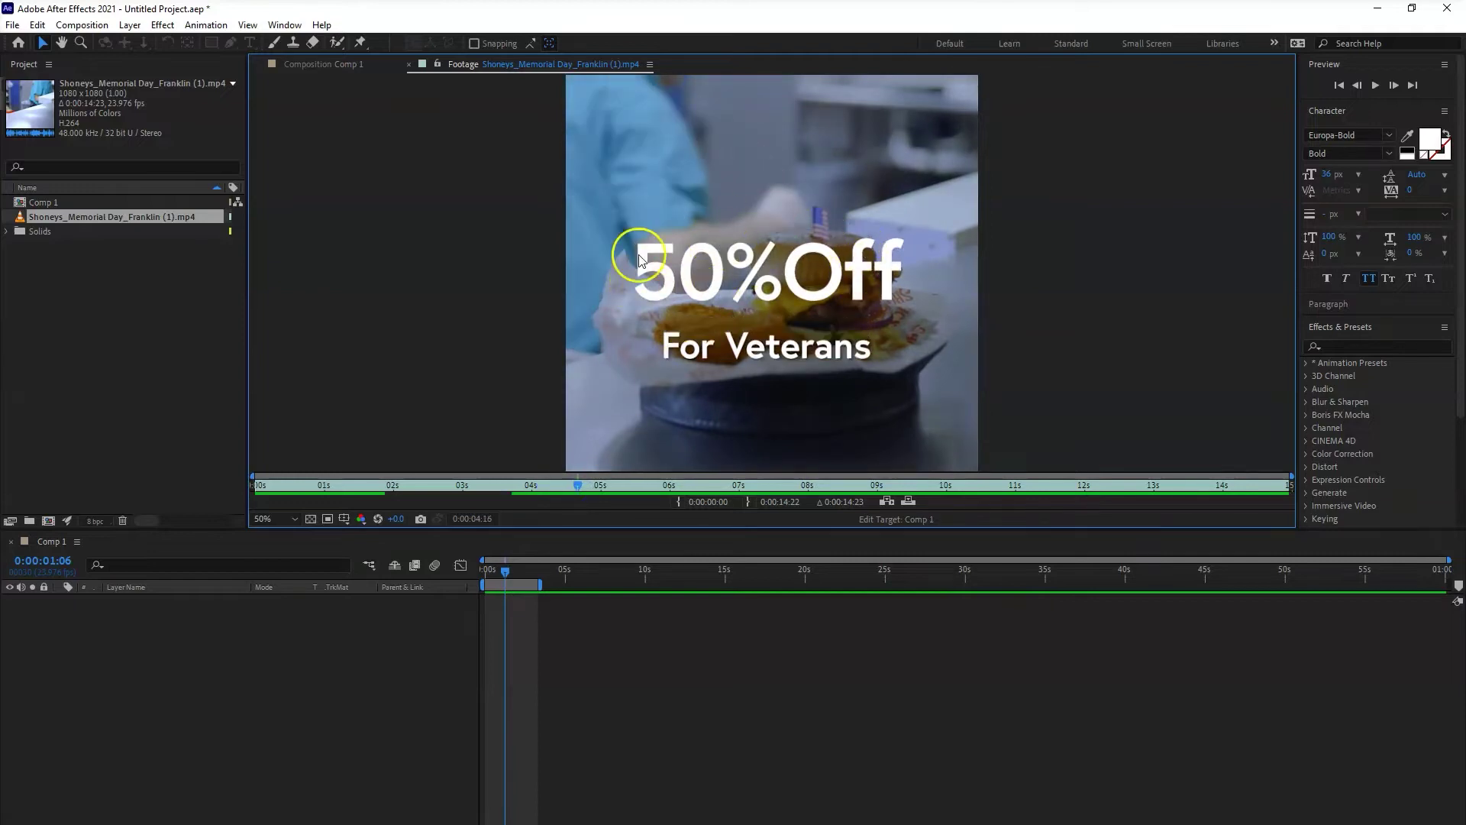
{"action": "left_click", "coordinate": [343, 67]}
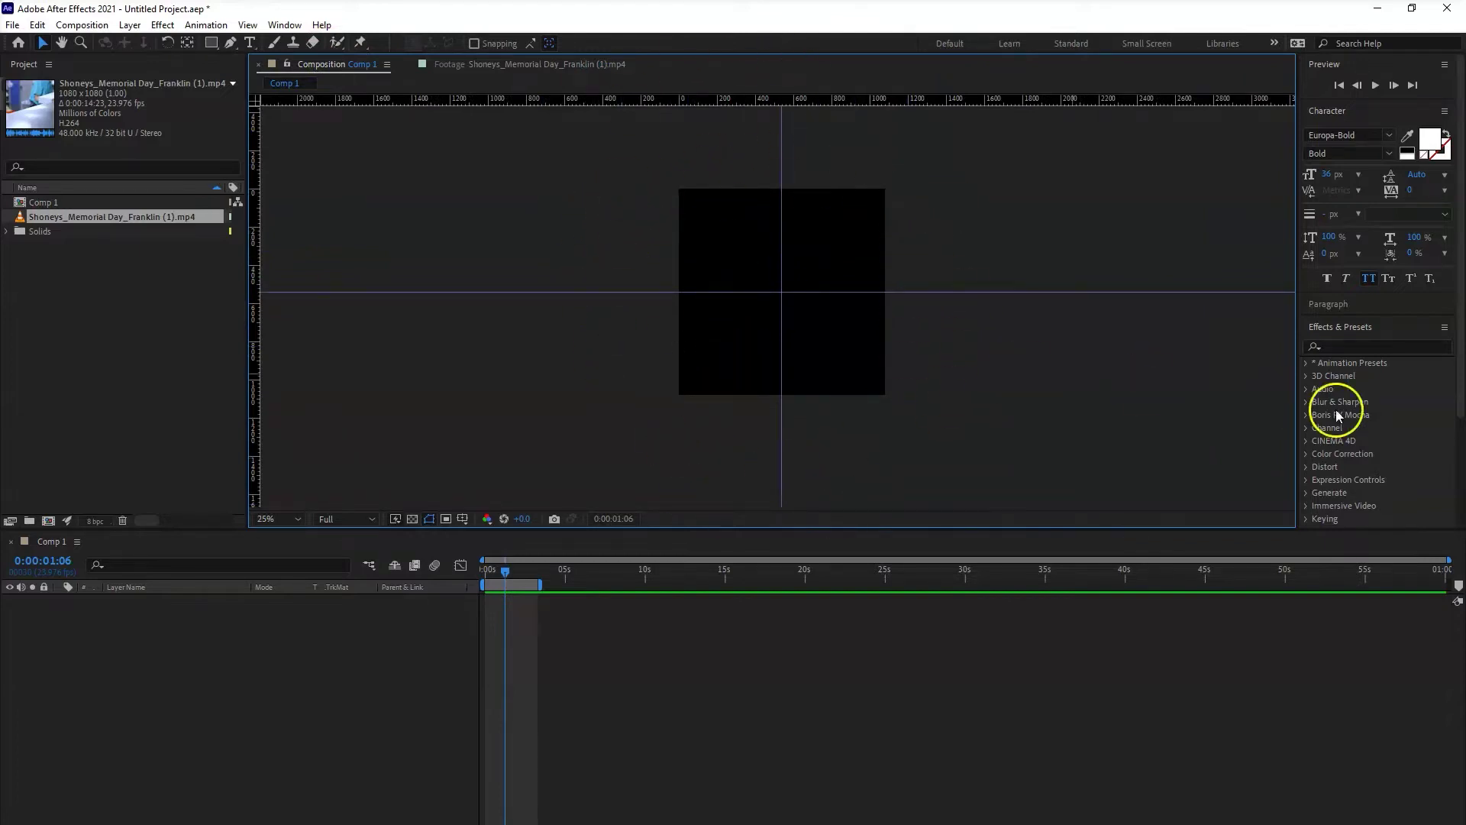
- Create a '50% OFF' text layer in Comp 1 with a 120 px font size
{"action": "left_click", "coordinate": [250, 42]}
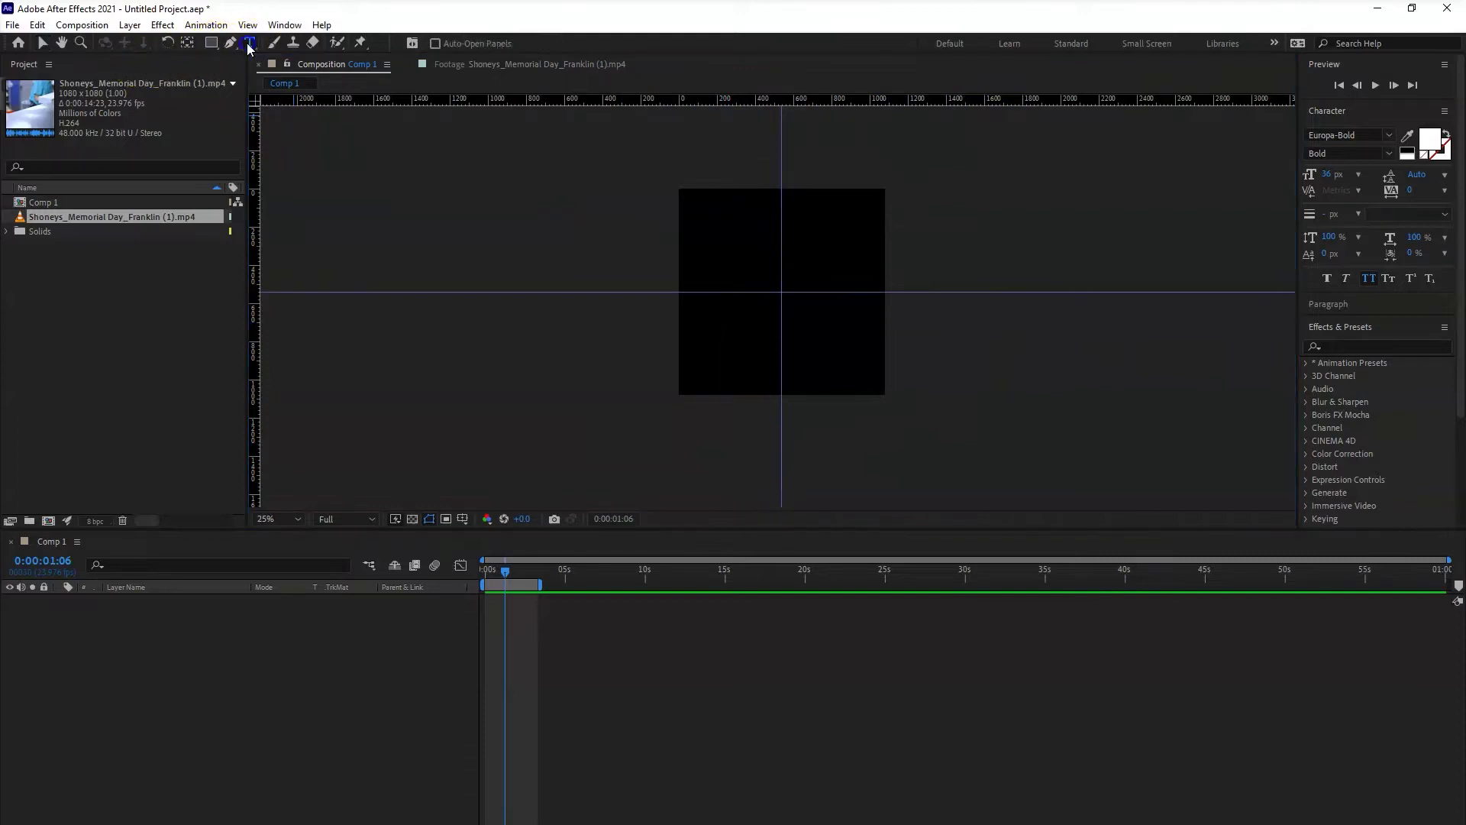
{"action": "left_click", "coordinate": [713, 262]}
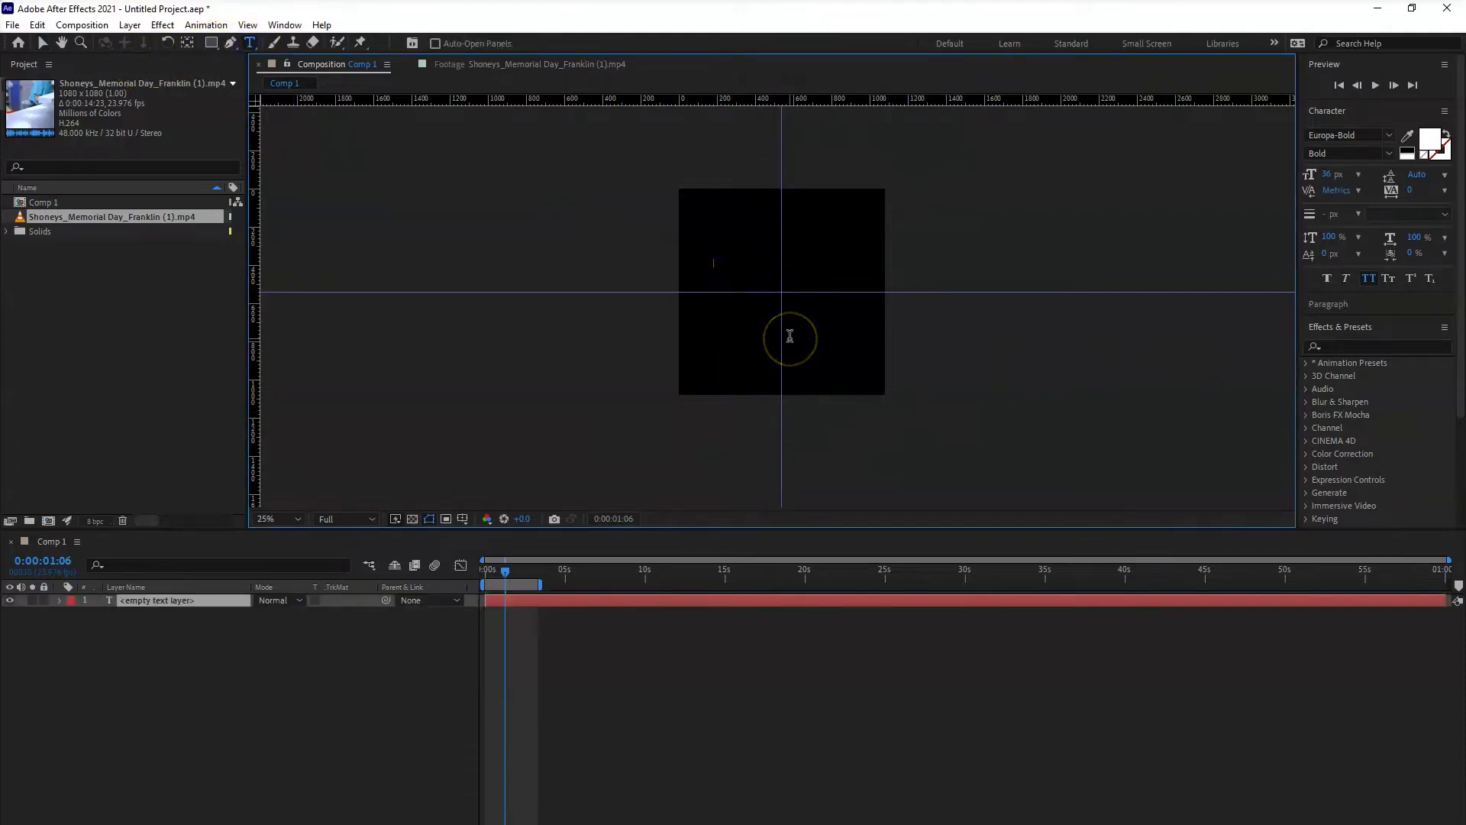
{"action": "type", "text": "50"}
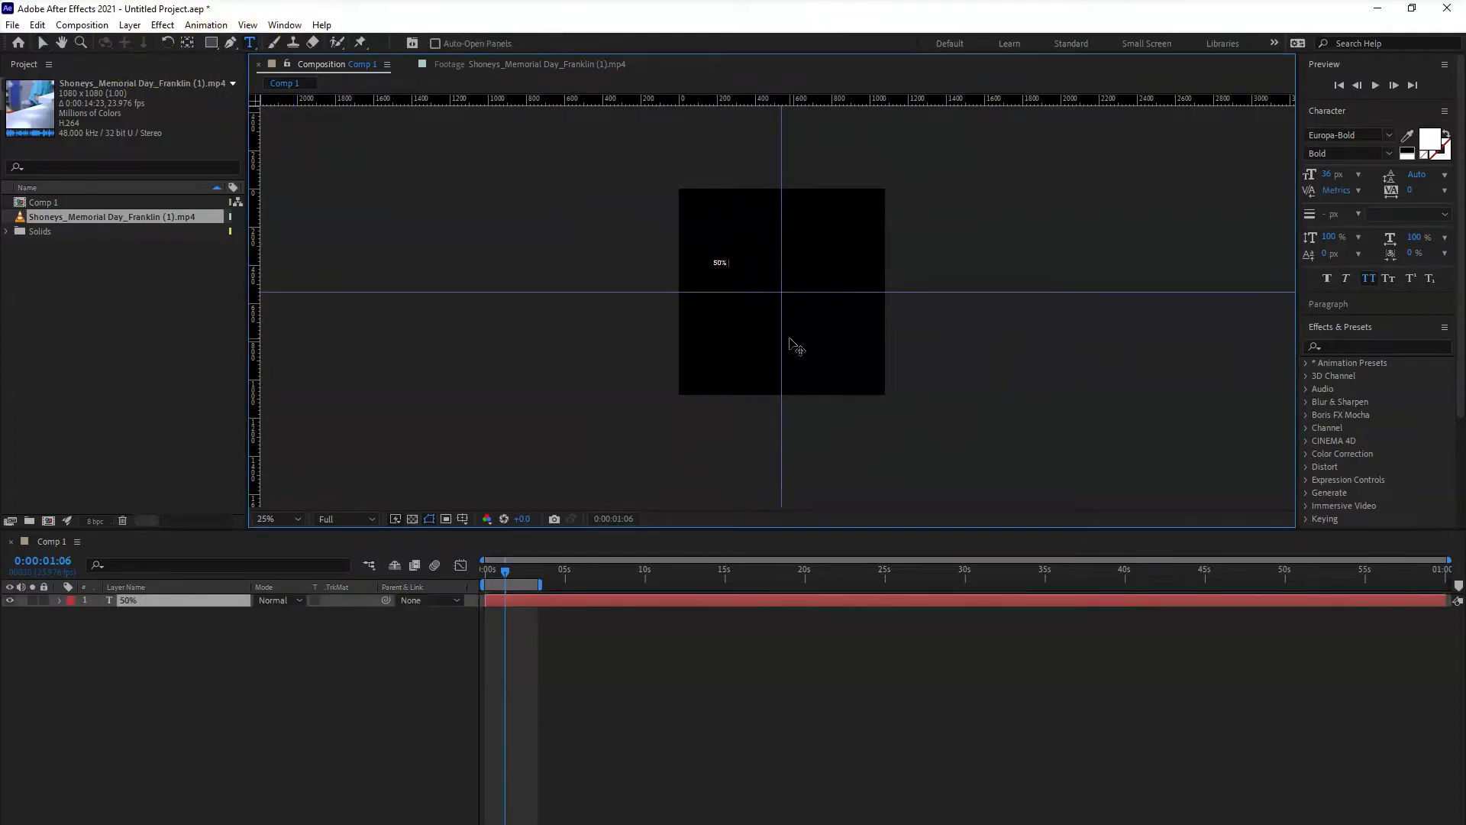
{"action": "left_click_drag", "start_coordinate": [752, 272], "coordinate": [714, 262]}
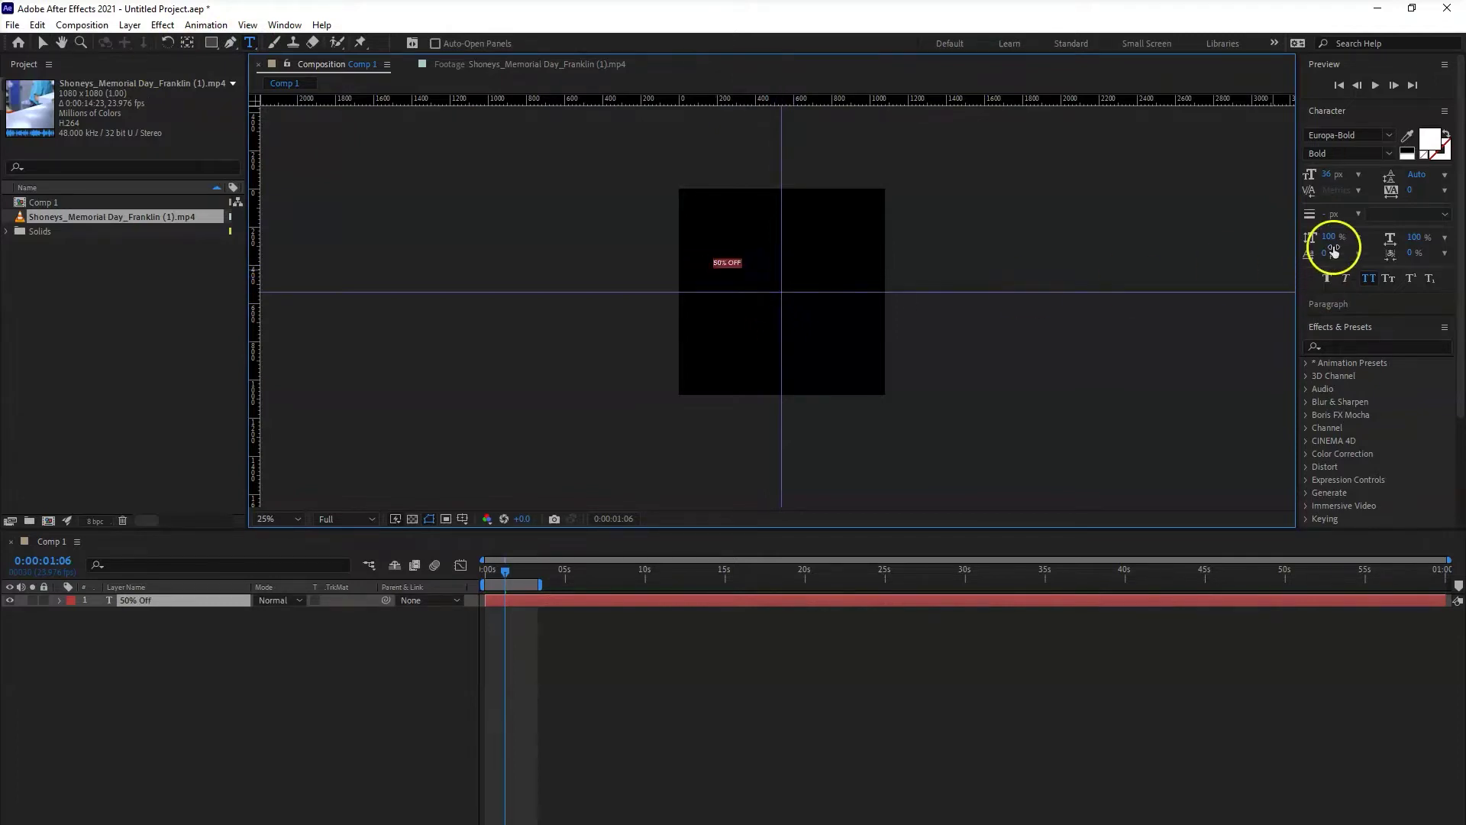
{"action": "left_click", "coordinate": [1333, 174]}
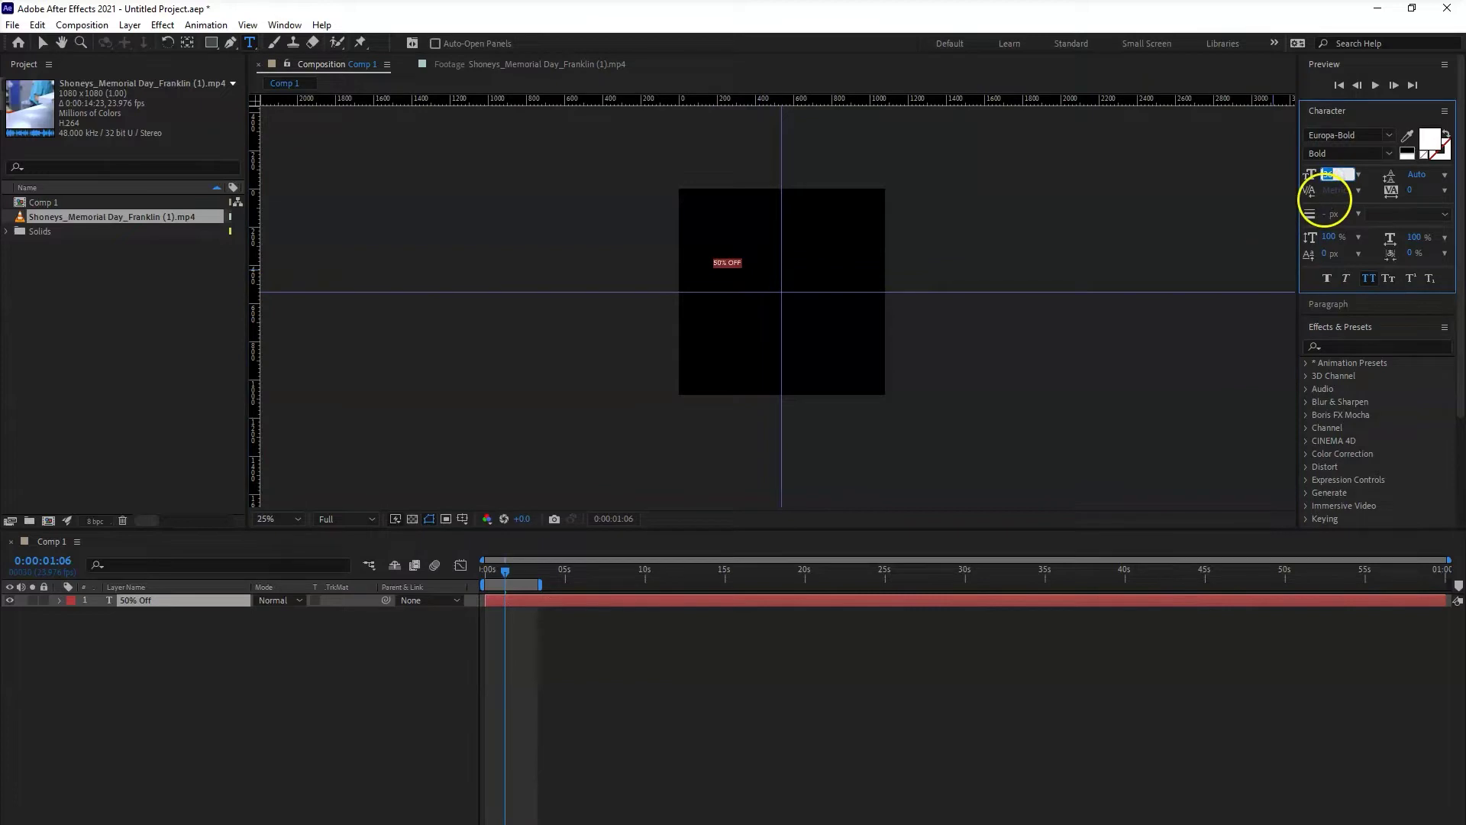
{"action": "type", "text": "120"}
{"action": "key", "text": "Return"}
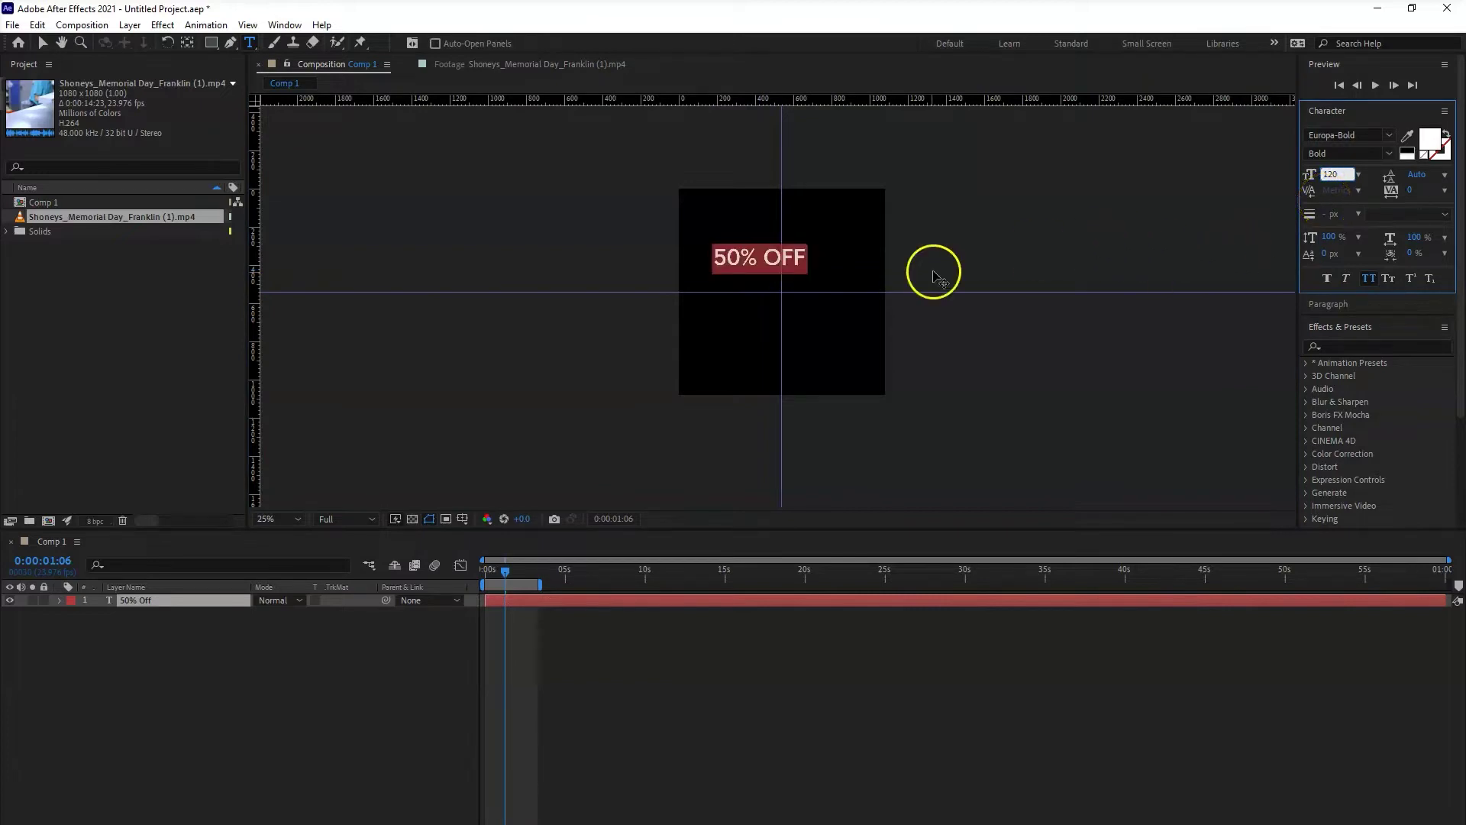
- Move the 50% OFF text to the centre of the composition
{"action": "left_click", "coordinate": [40, 43]}
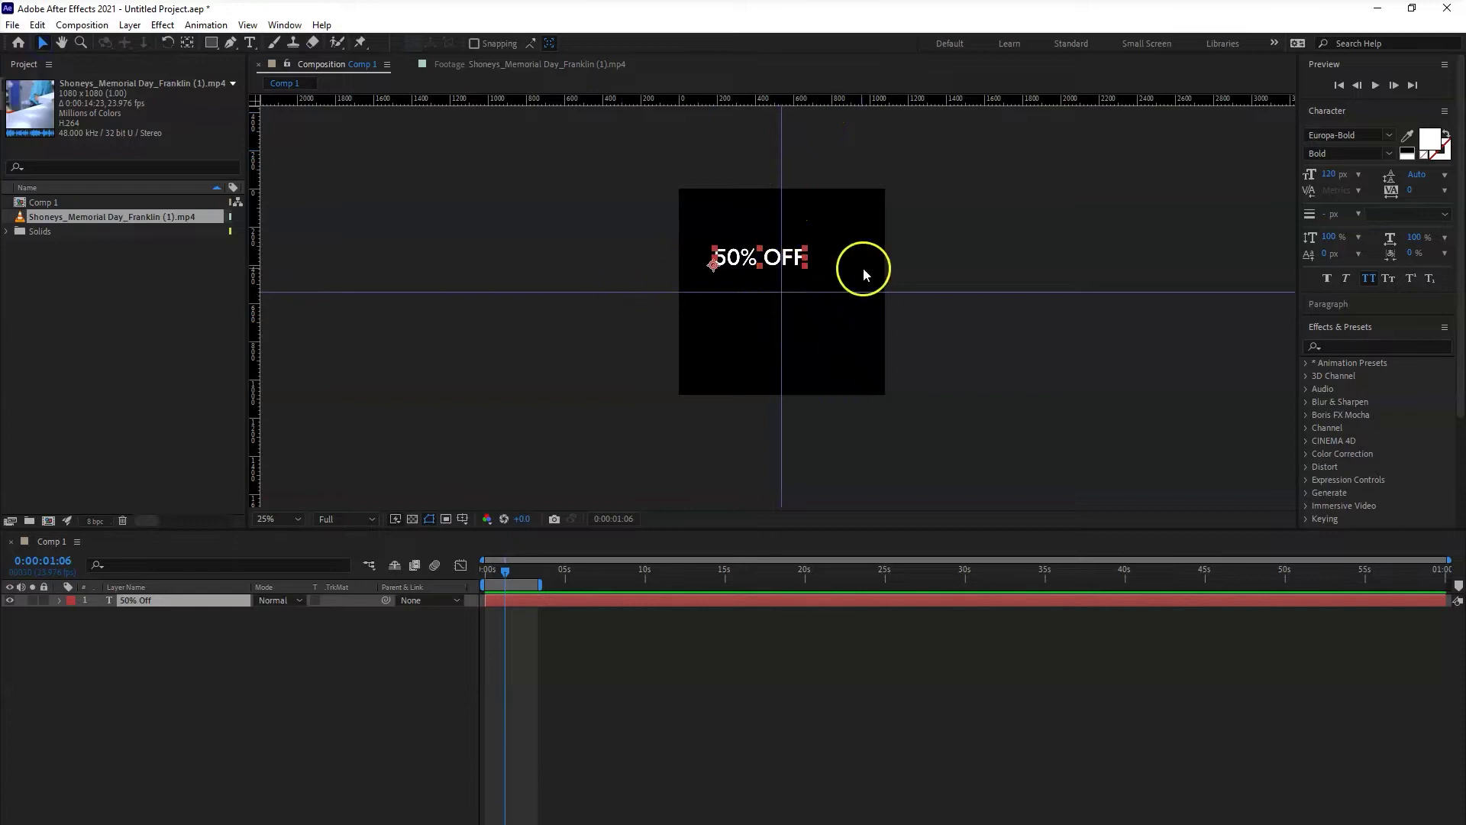
{"action": "left_click_drag", "start_coordinate": [750, 265], "coordinate": [771, 299]}
{"action": "left_click", "coordinate": [747, 288]}
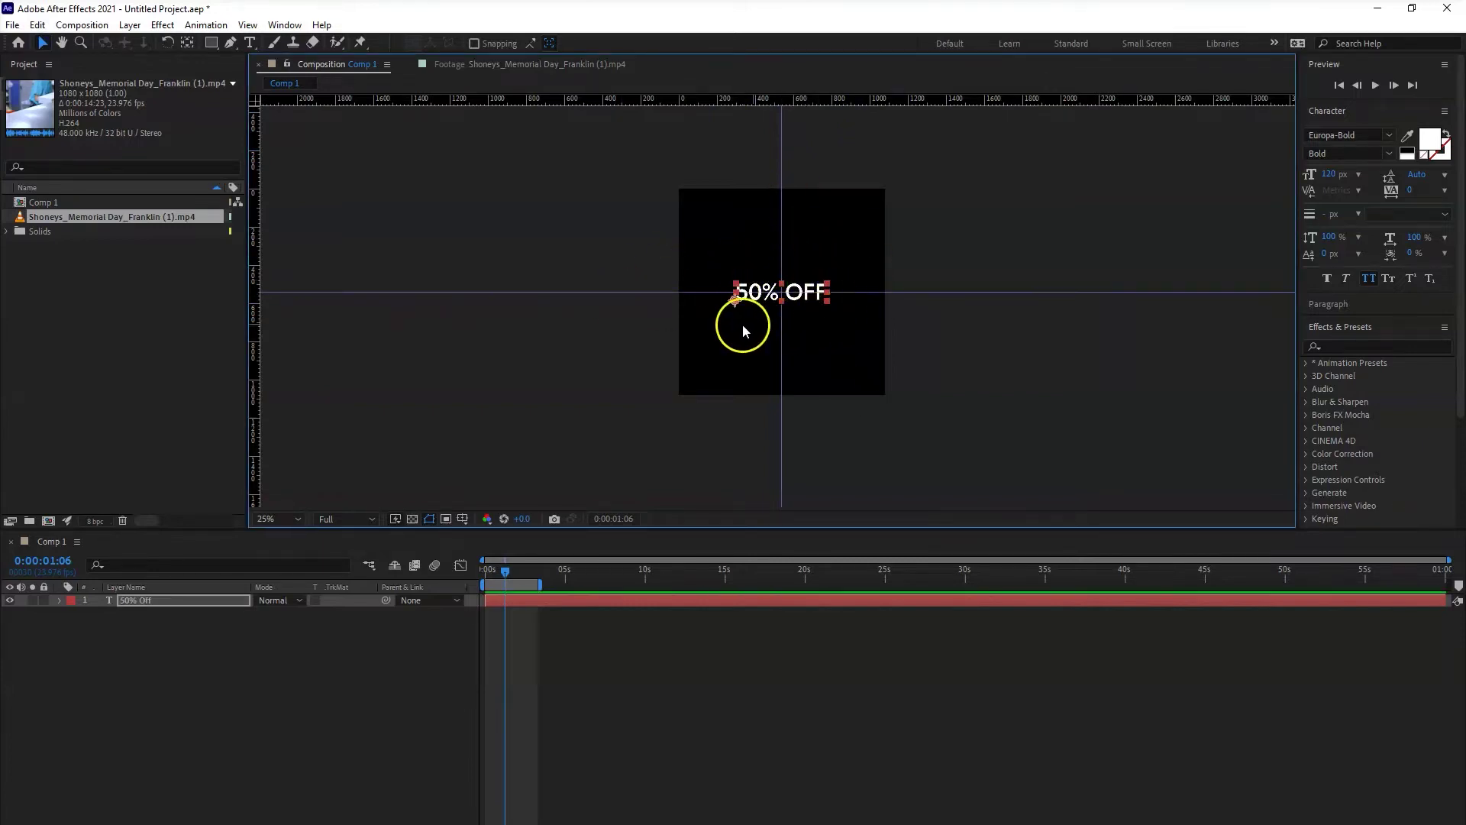
- Add a new blue solid layer with default settings via Layer > New > Solid
{"action": "left_click", "coordinate": [129, 25]}
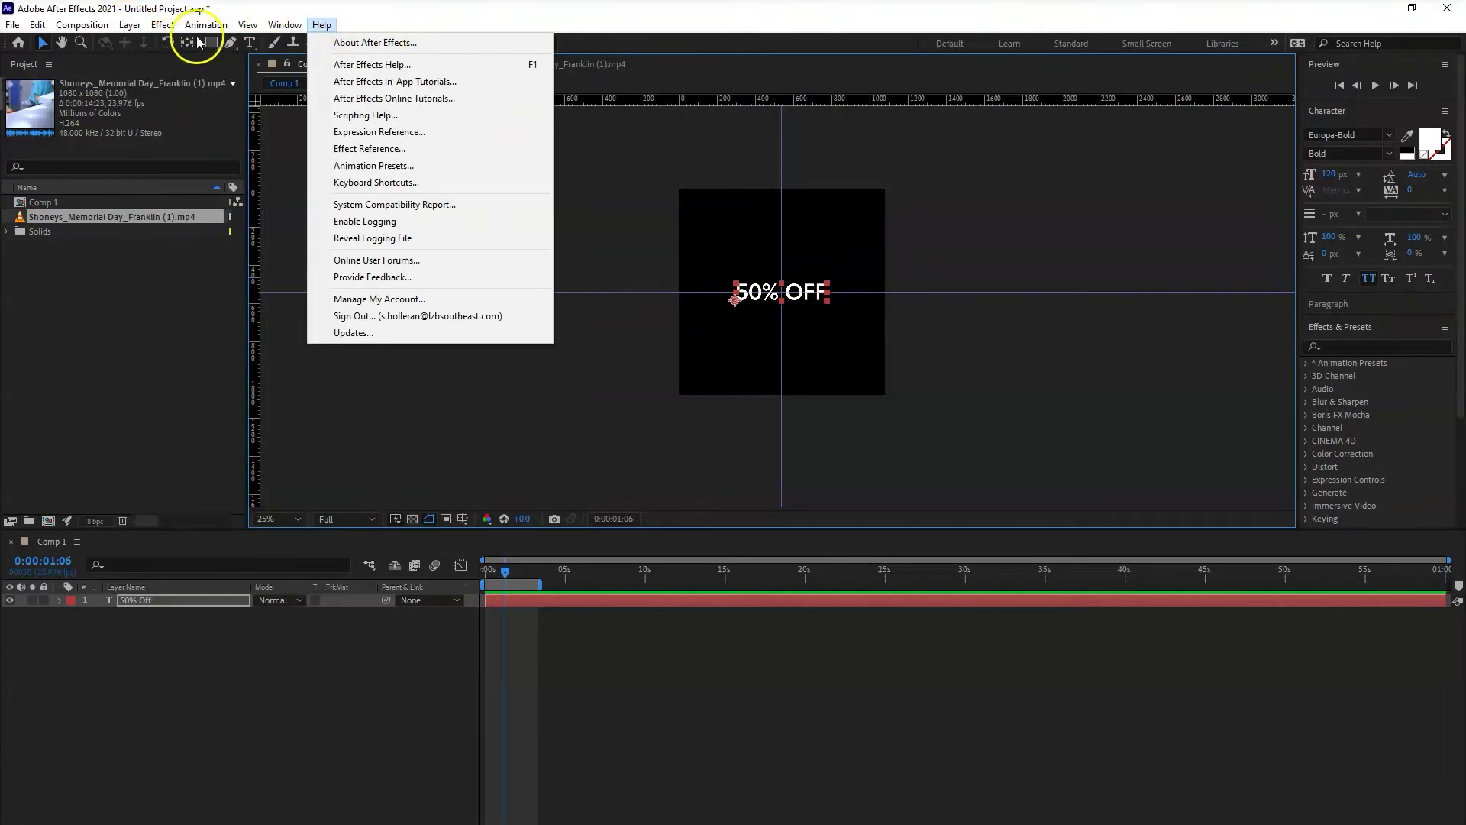
{"action": "mouse_move", "coordinate": [153, 42]}
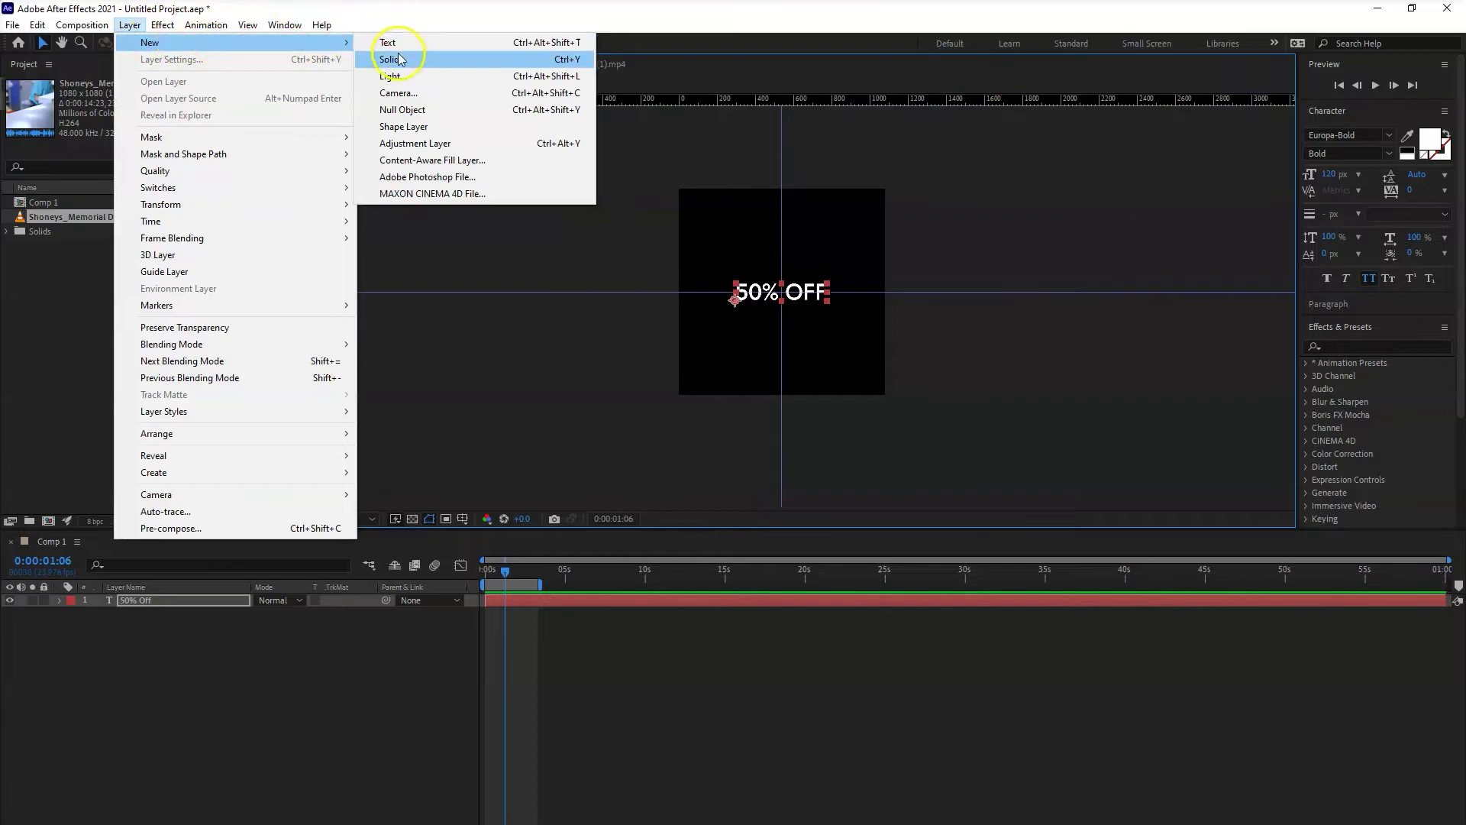
{"action": "left_click", "coordinate": [397, 60]}
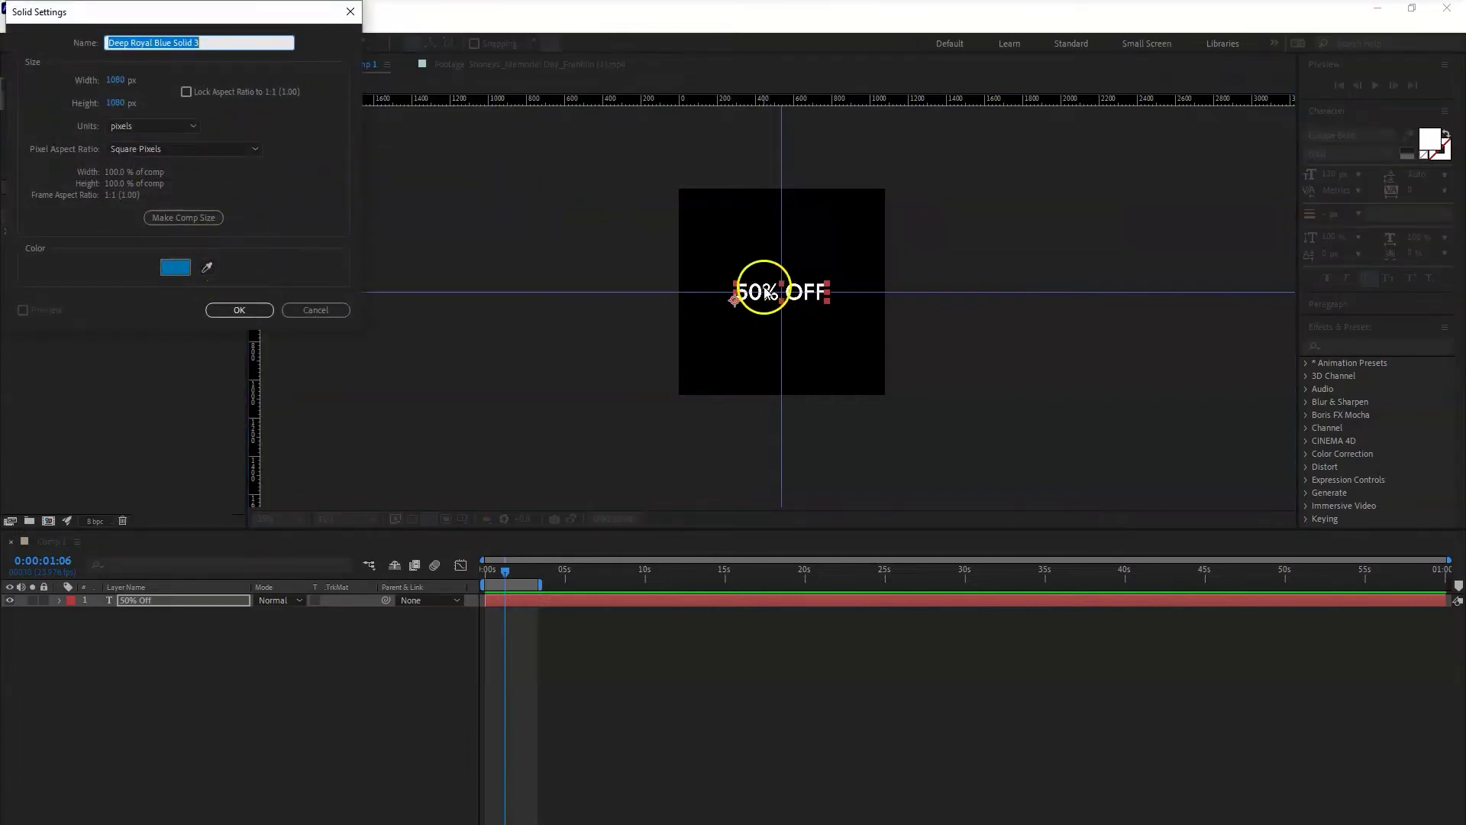
{"action": "left_click", "coordinate": [252, 310]}
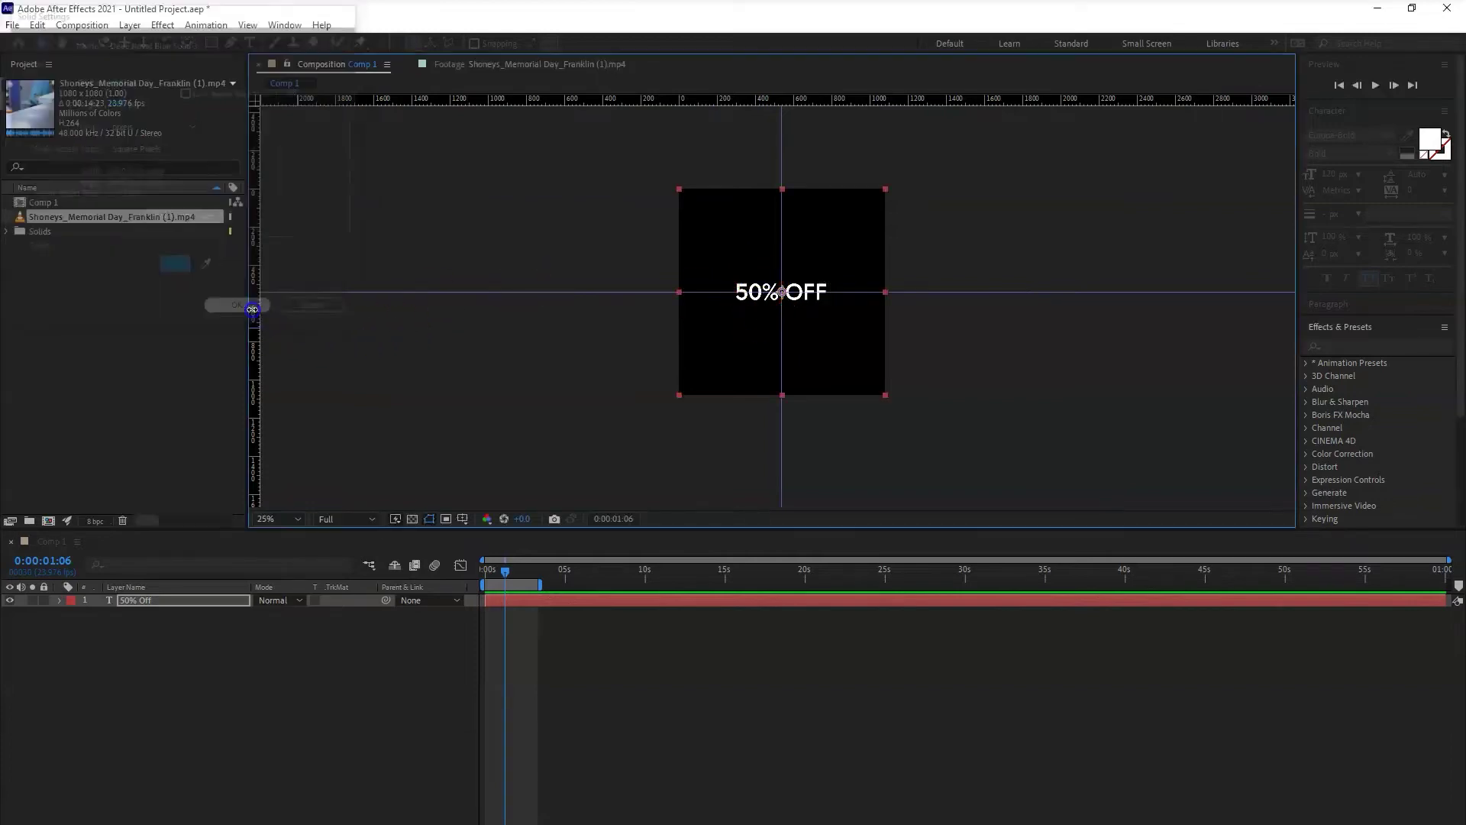
- Pre-compose the solid and the 50% OFF text into a new comp named '50% Top'
{"action": "left_click_drag", "start_coordinate": [175, 659], "coordinate": [154, 597]}
{"action": "right_click", "coordinate": [202, 611]}
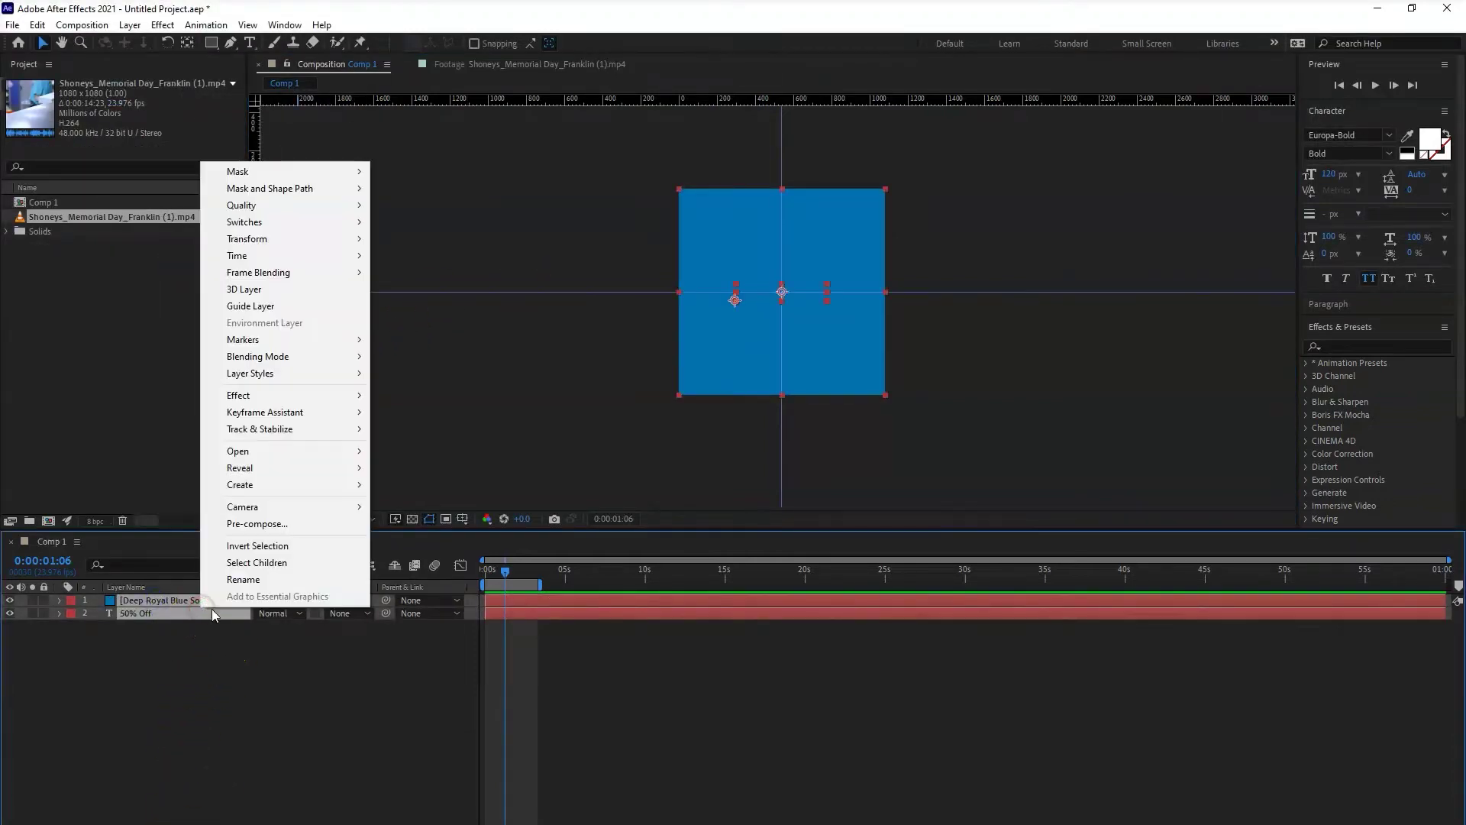
{"action": "left_click", "coordinate": [293, 526]}
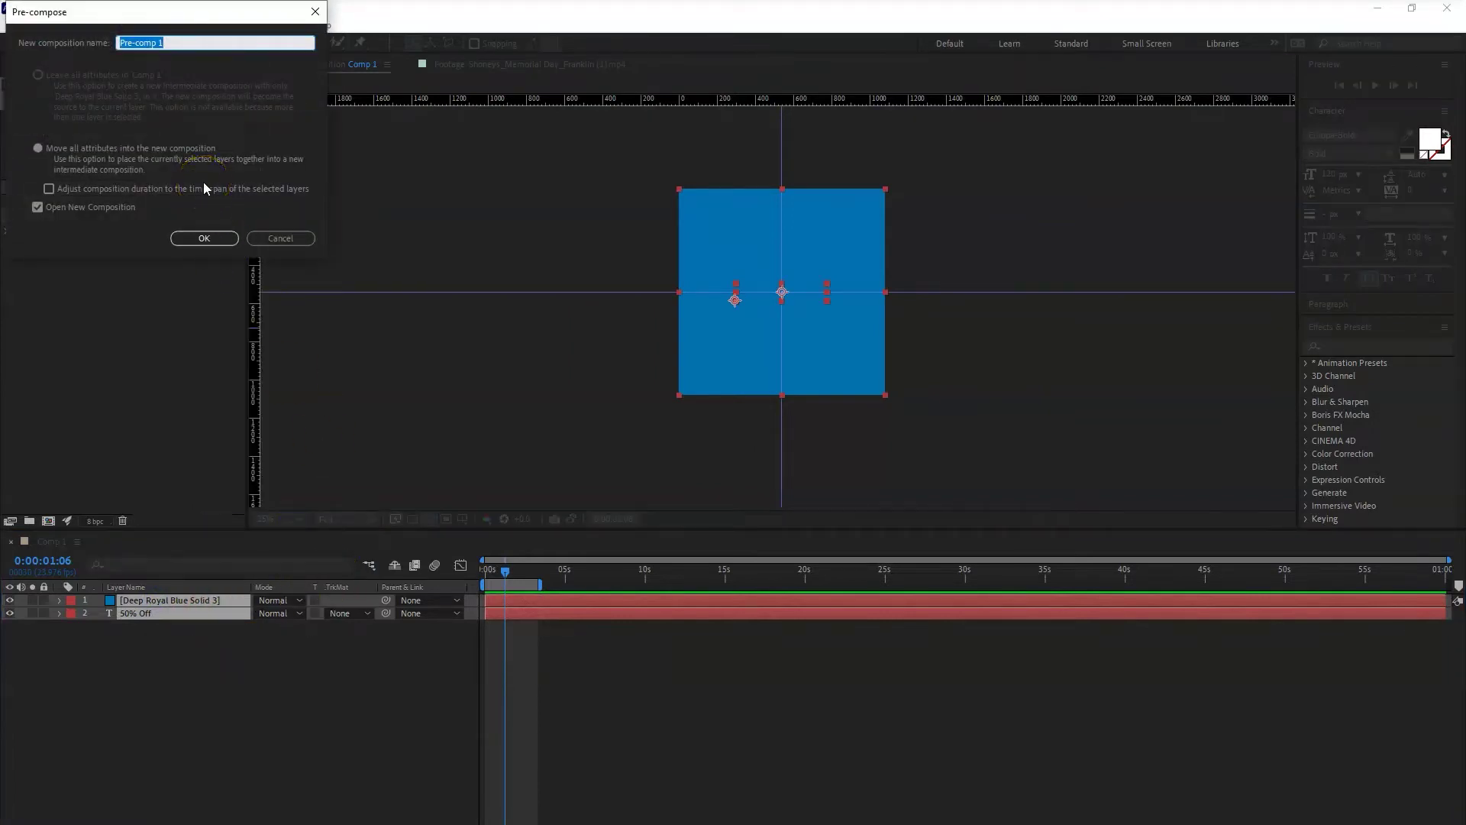
{"action": "type", "text": "Ro"}
{"action": "left_click", "coordinate": [203, 237]}
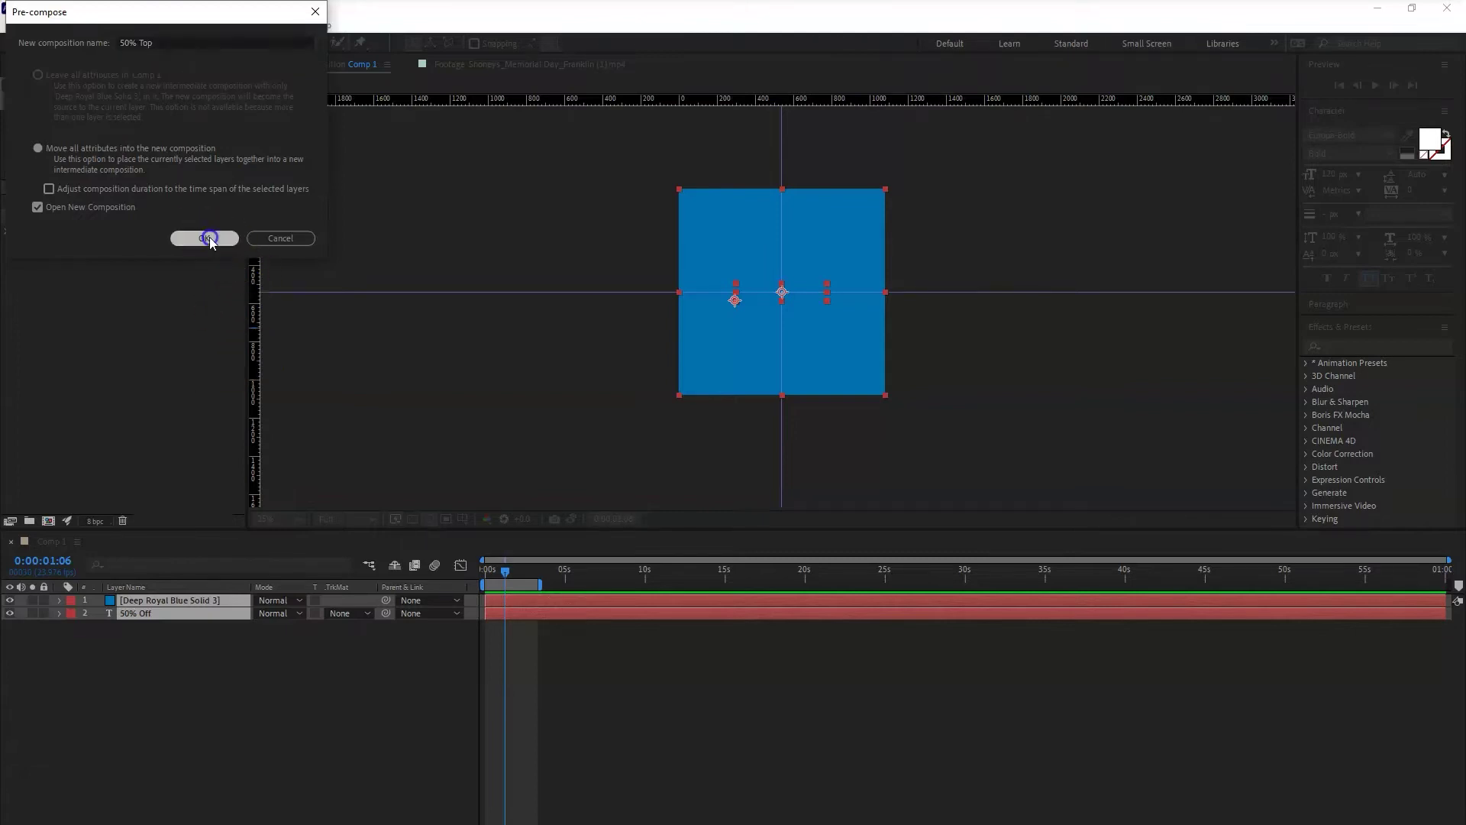
- Move the blue solid down over the lower half of the text
{"action": "left_click", "coordinate": [153, 603]}
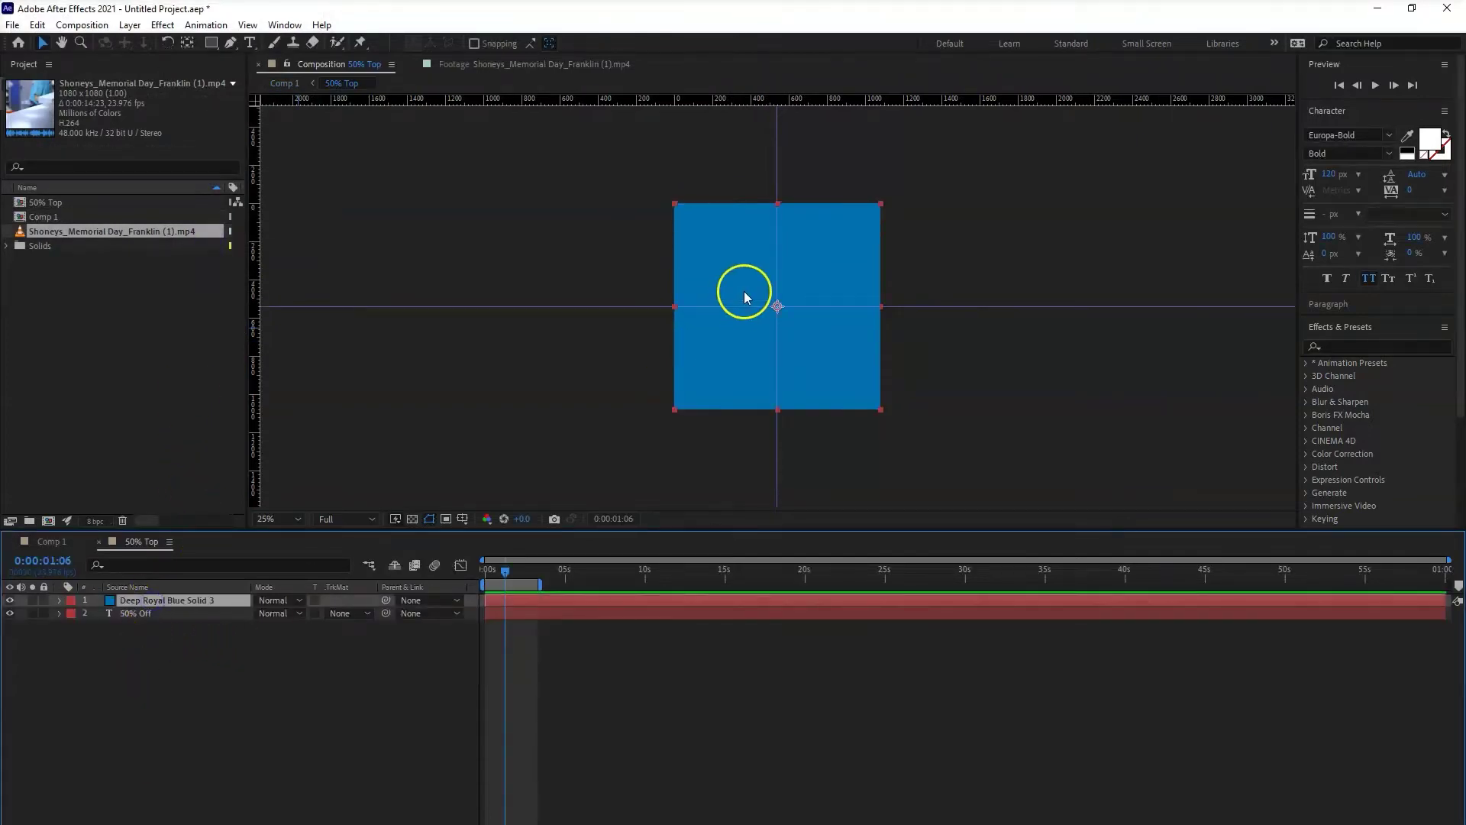
{"action": "left_click_drag", "start_coordinate": [730, 250], "coordinate": [735, 349]}
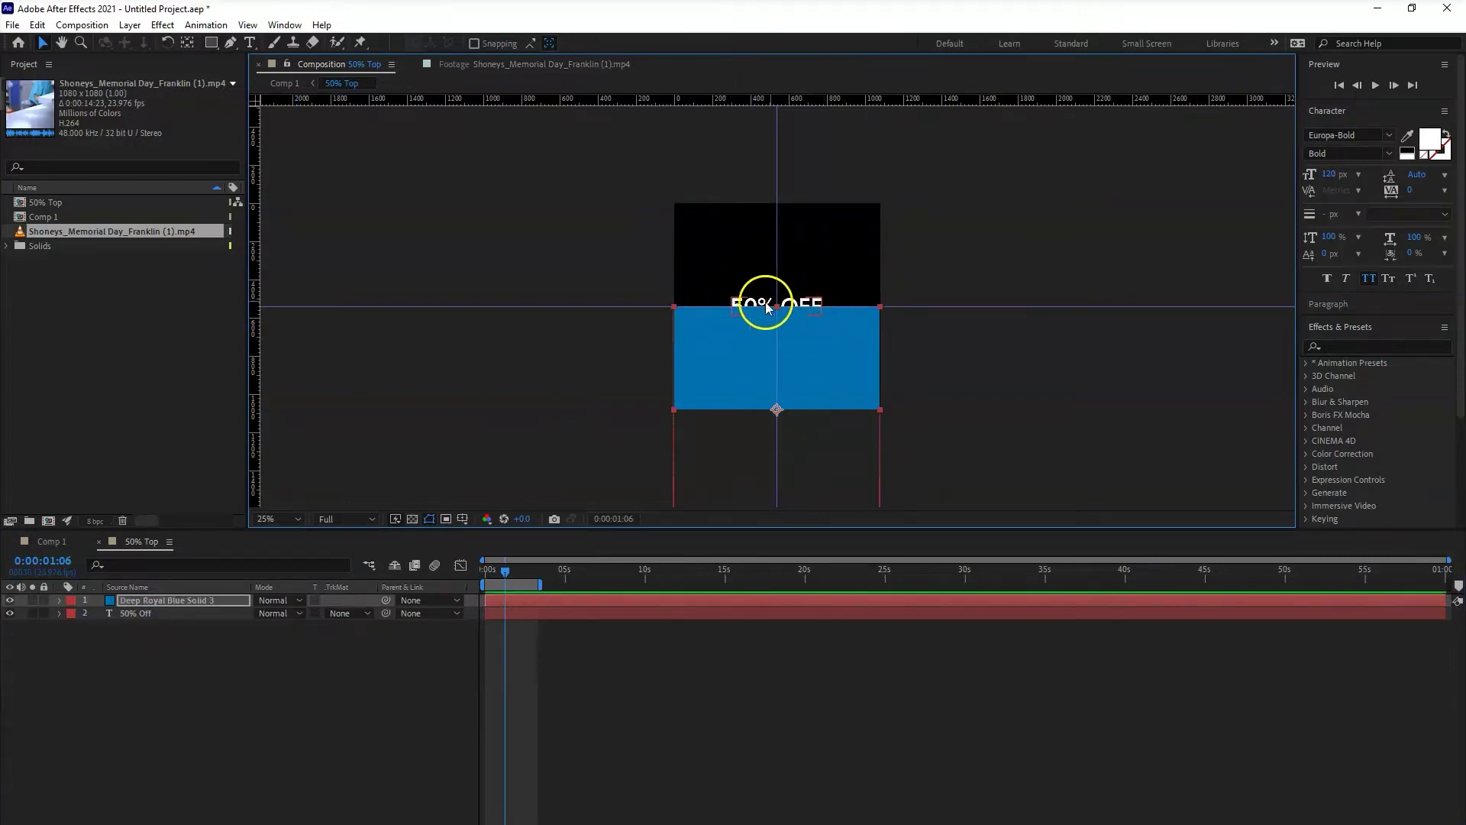
{"action": "key", "text": "period"}
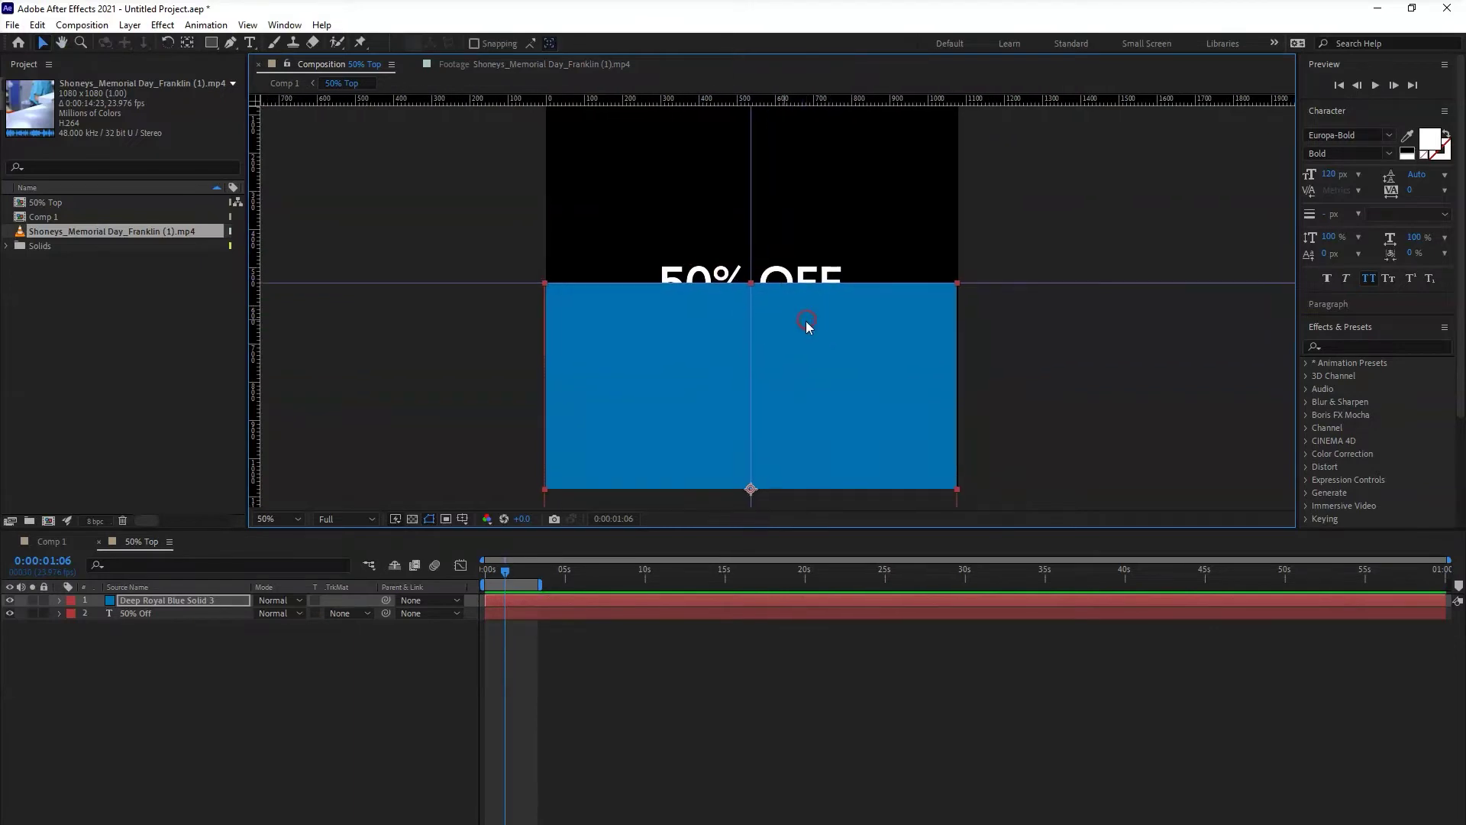
- Set the solid's mode to Silhouette Alpha and check the half-cut text in Comp 1
{"action": "left_click", "coordinate": [278, 600]}
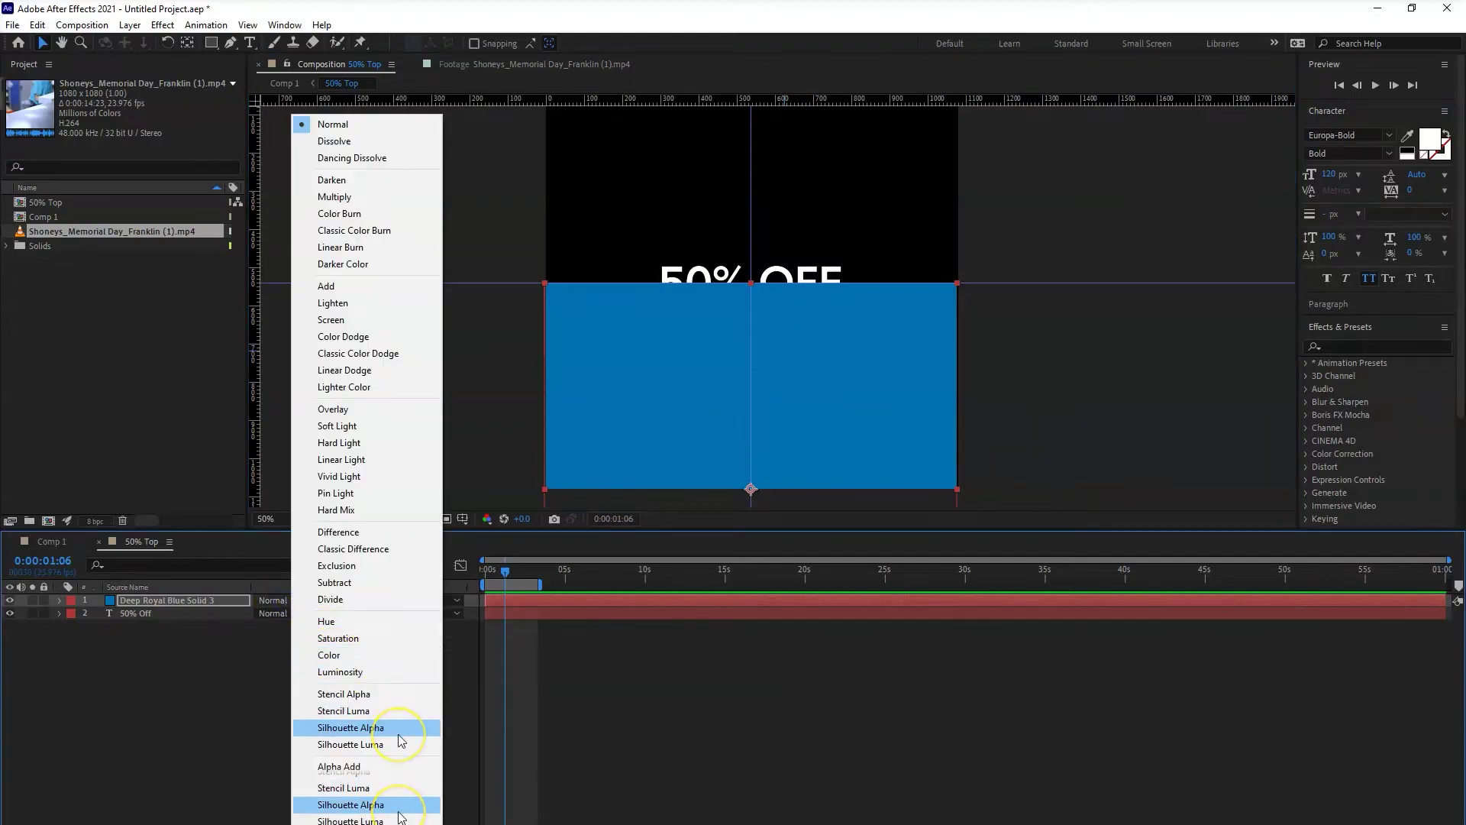
{"action": "left_click", "coordinate": [398, 732]}
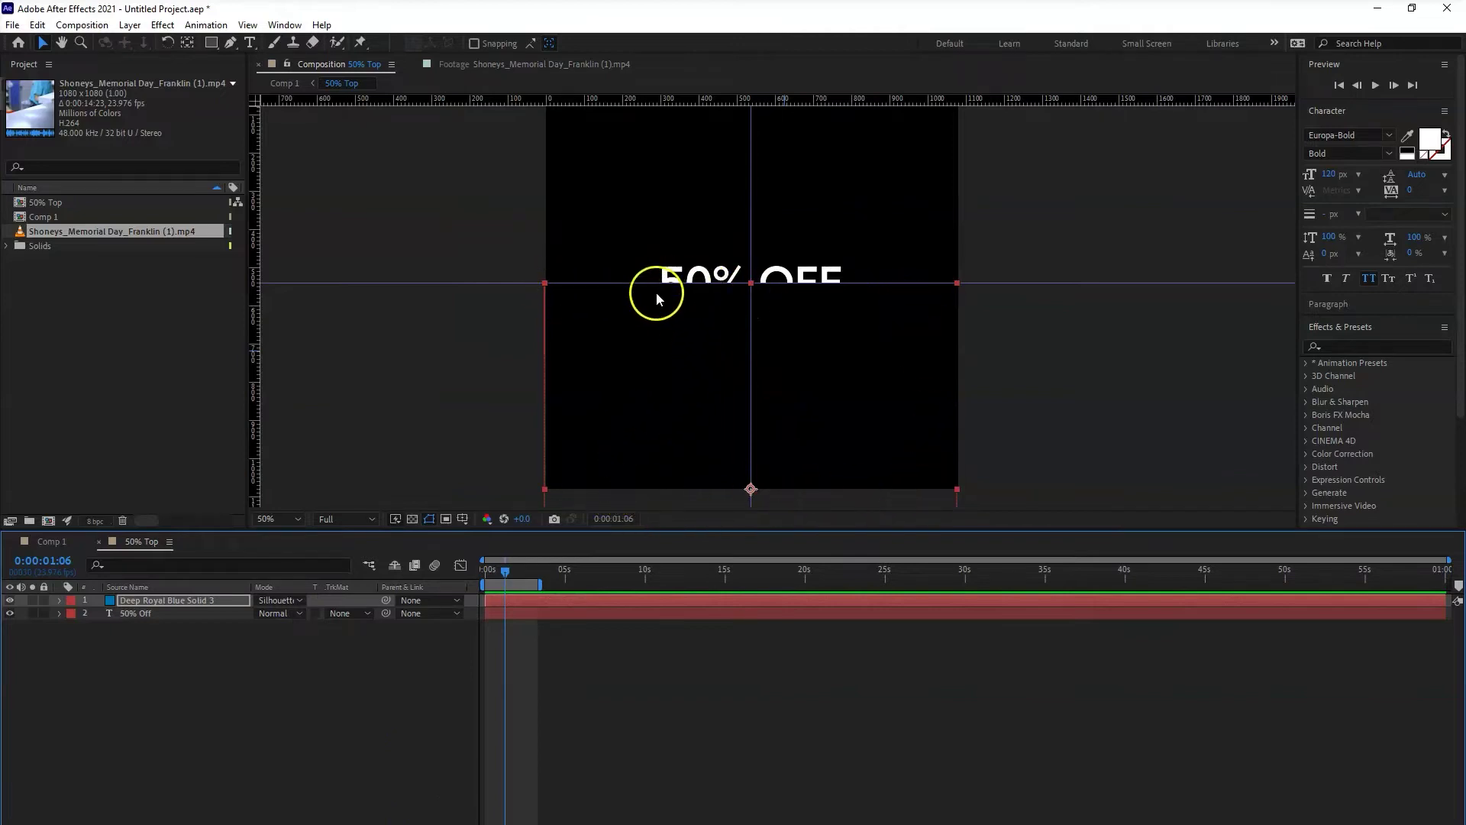
{"action": "left_click", "coordinate": [50, 541]}
{"action": "key", "text": "period"}
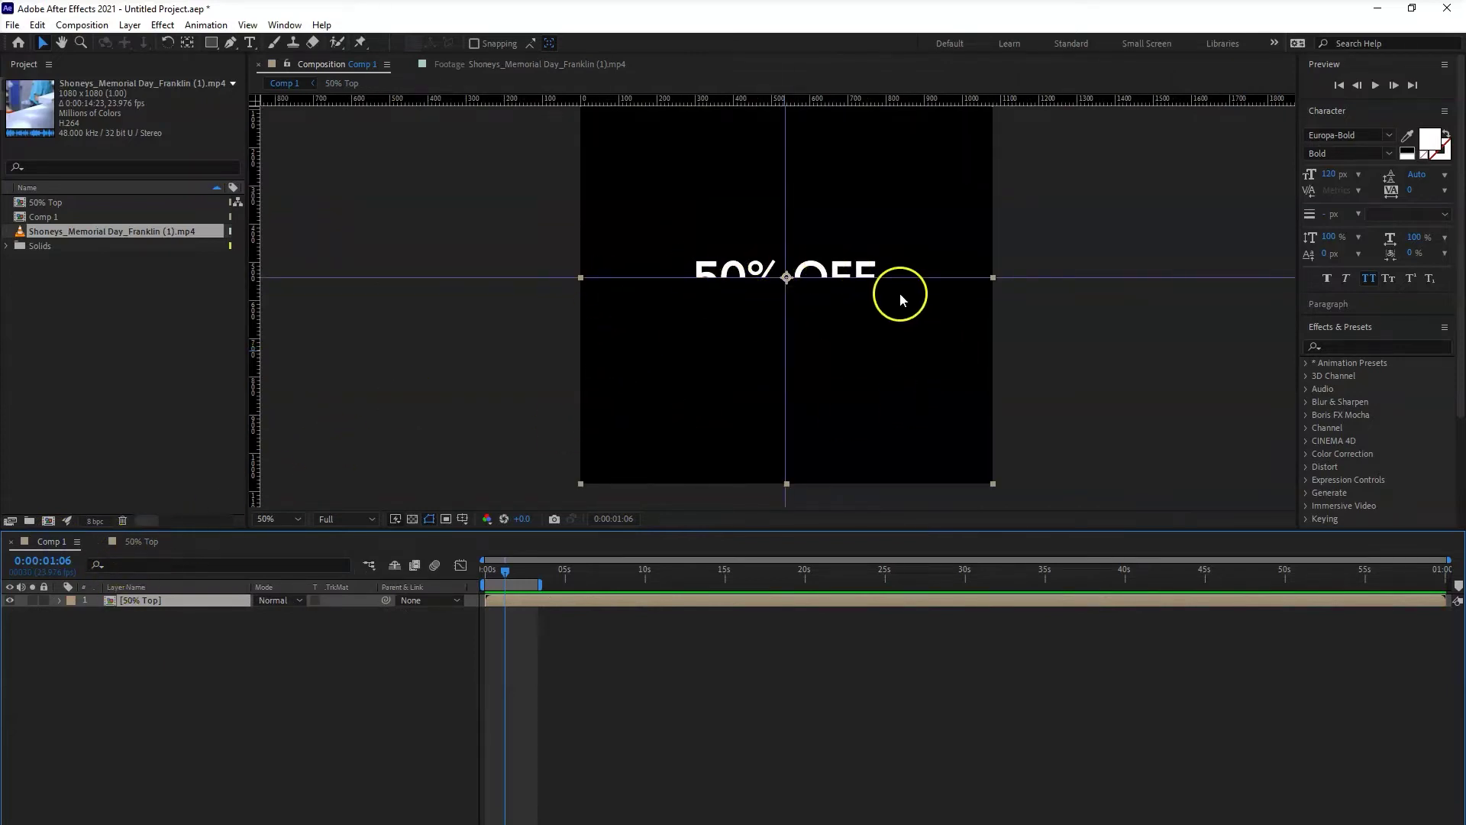
{"action": "left_click", "coordinate": [159, 544]}
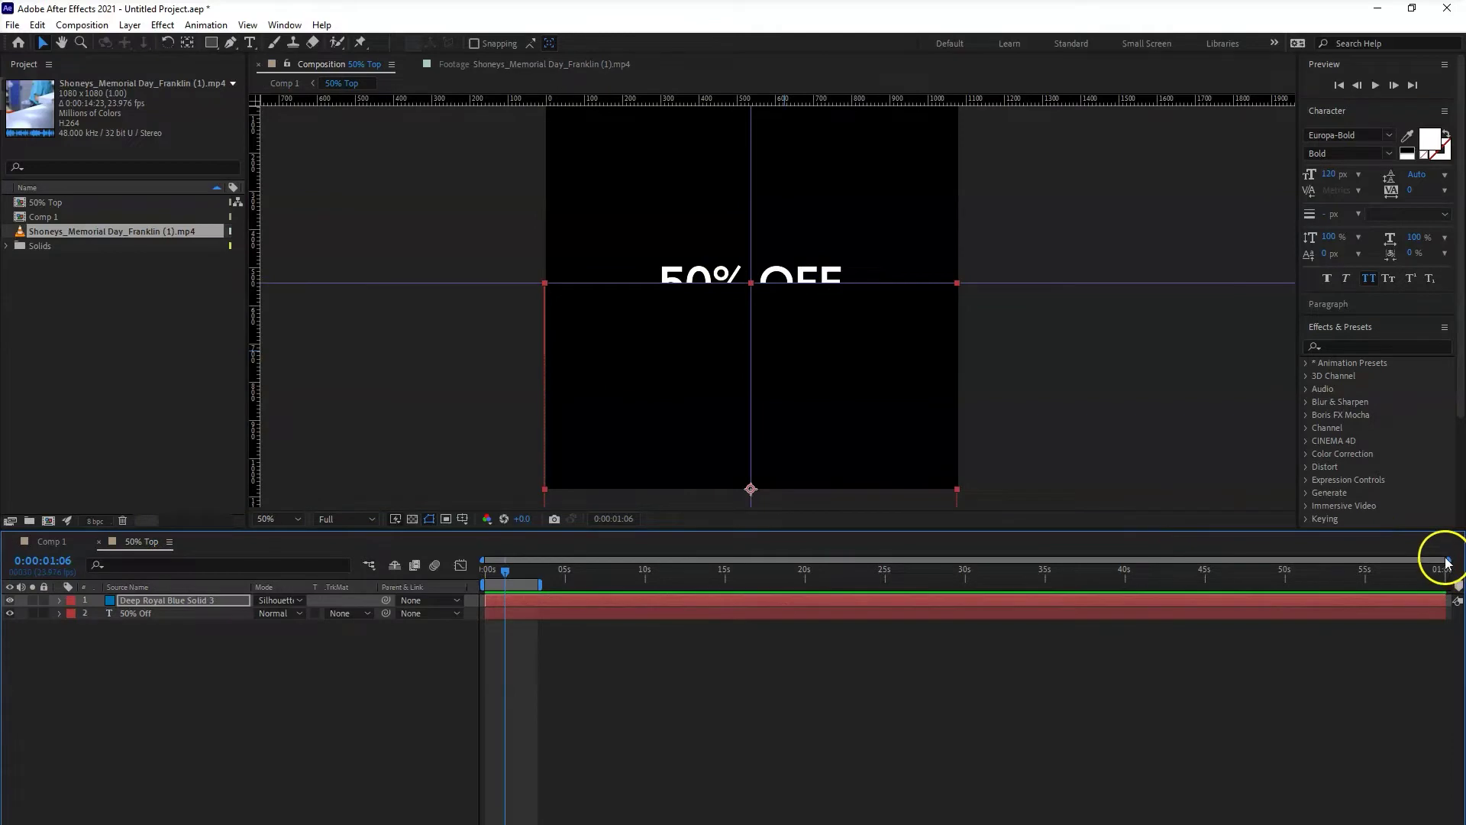
{"action": "left_click_drag", "start_coordinate": [1443, 561], "coordinate": [534, 640]}
{"action": "left_click", "coordinate": [162, 616]}
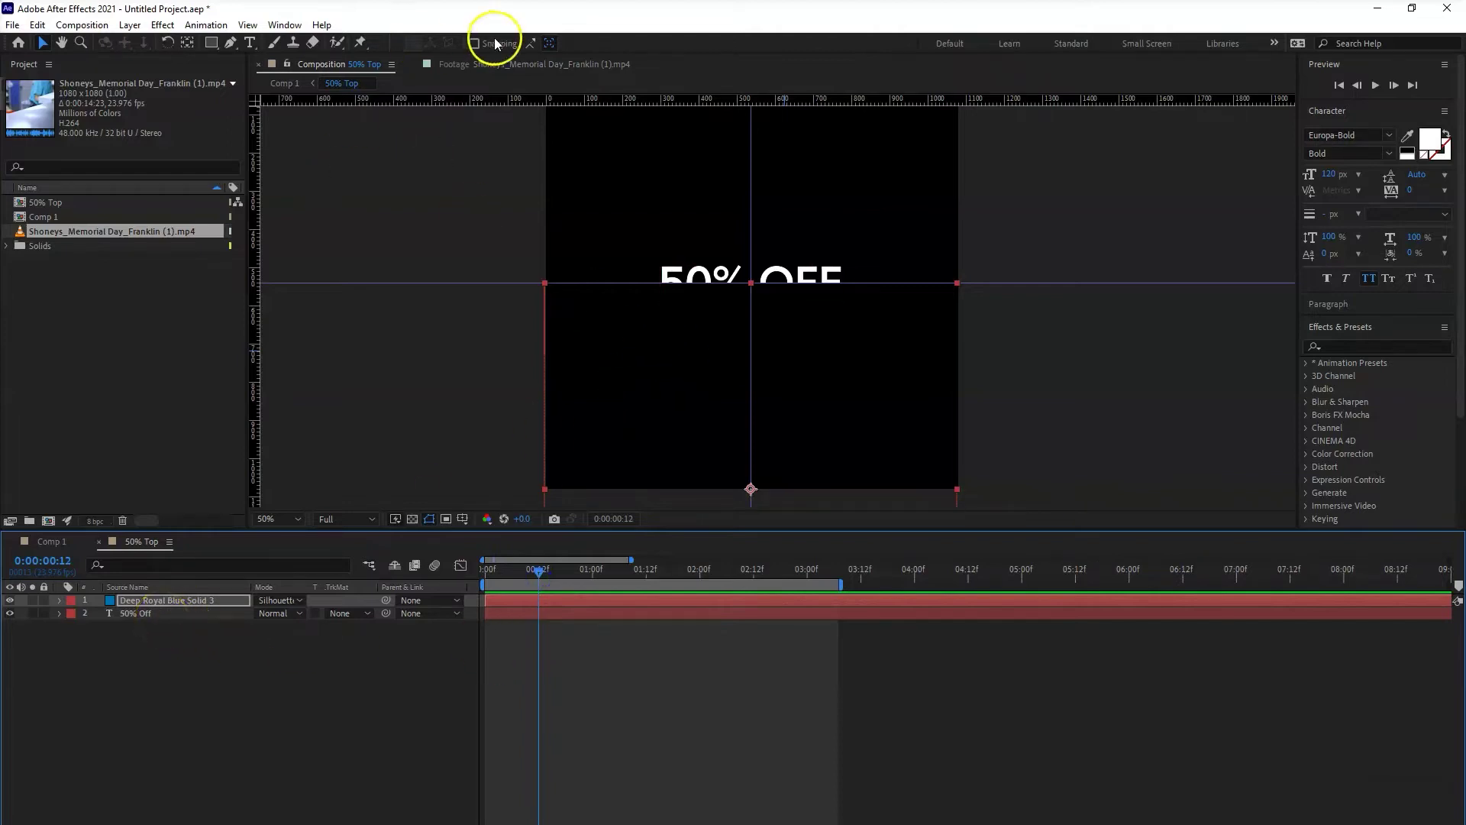
{"action": "left_click", "coordinate": [497, 66]}
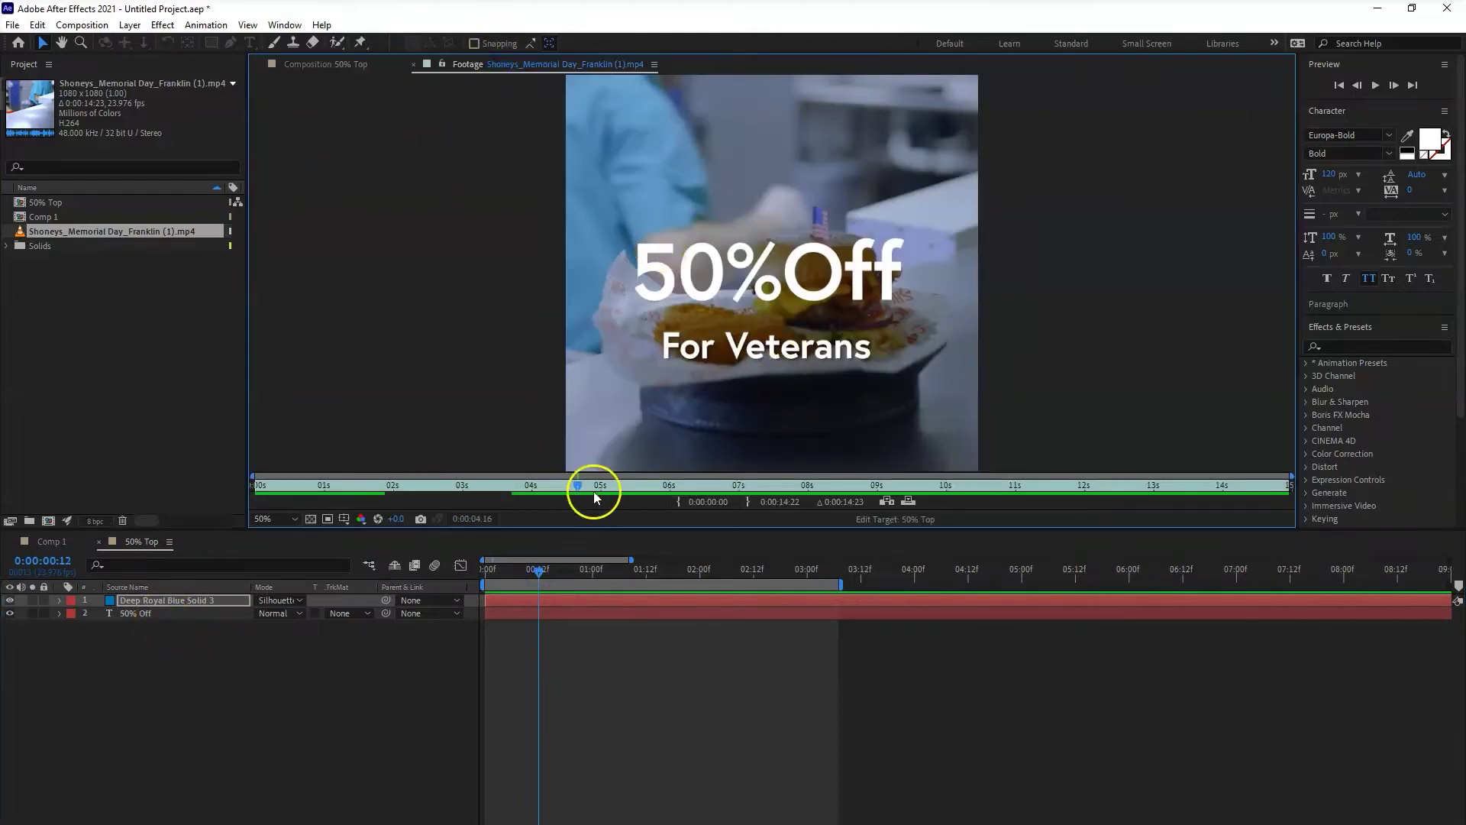
{"action": "mouse_move", "coordinate": [582, 485]}
{"action": "left_mouse_down"}
{"action": "mouse_move", "coordinate": [544, 491]}
{"action": "mouse_move", "coordinate": [562, 492]}
{"action": "left_mouse_up"}
{"action": "left_click", "coordinate": [343, 63]}
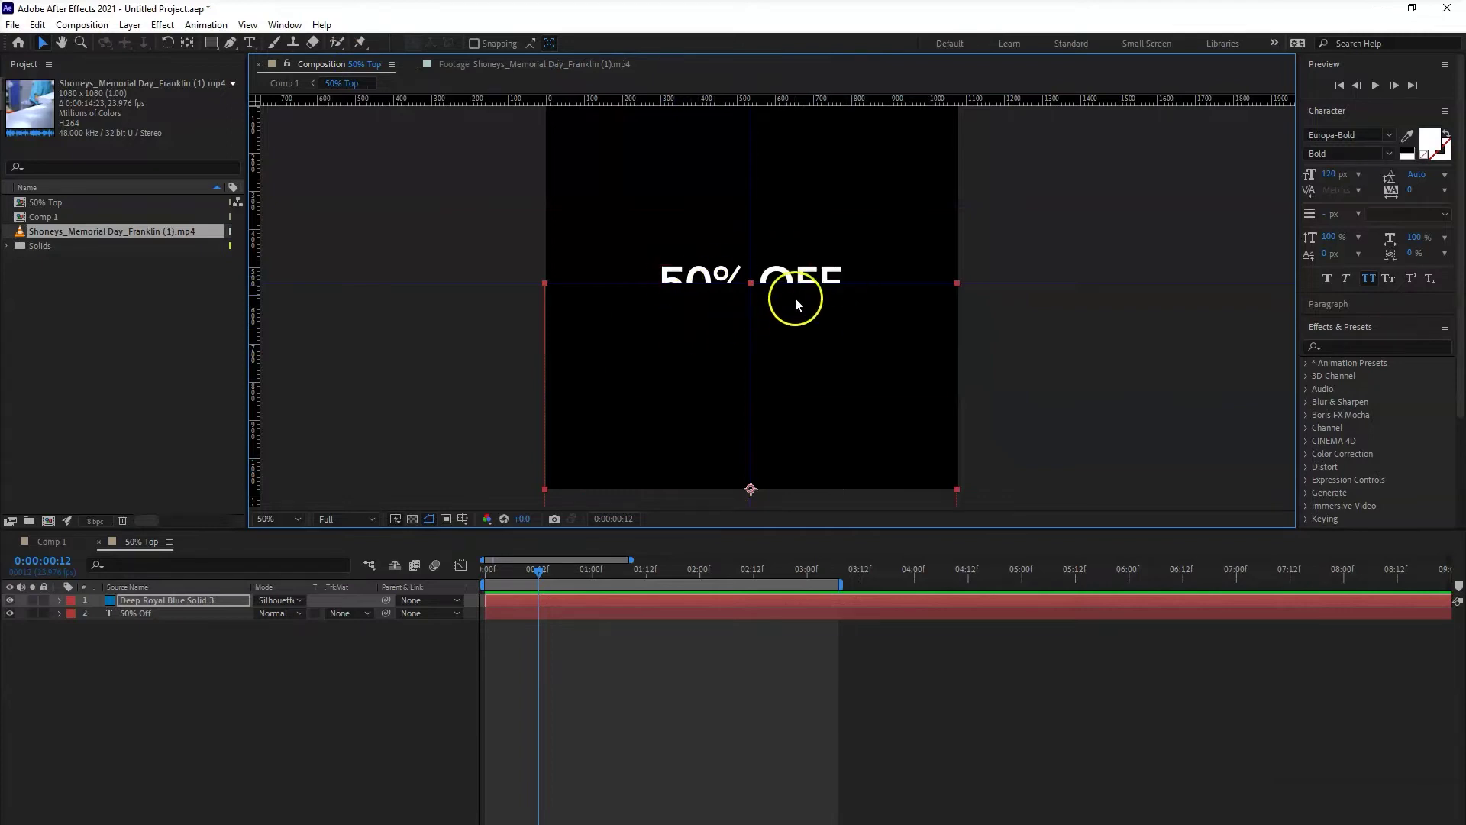
{"action": "left_click", "coordinate": [167, 614]}
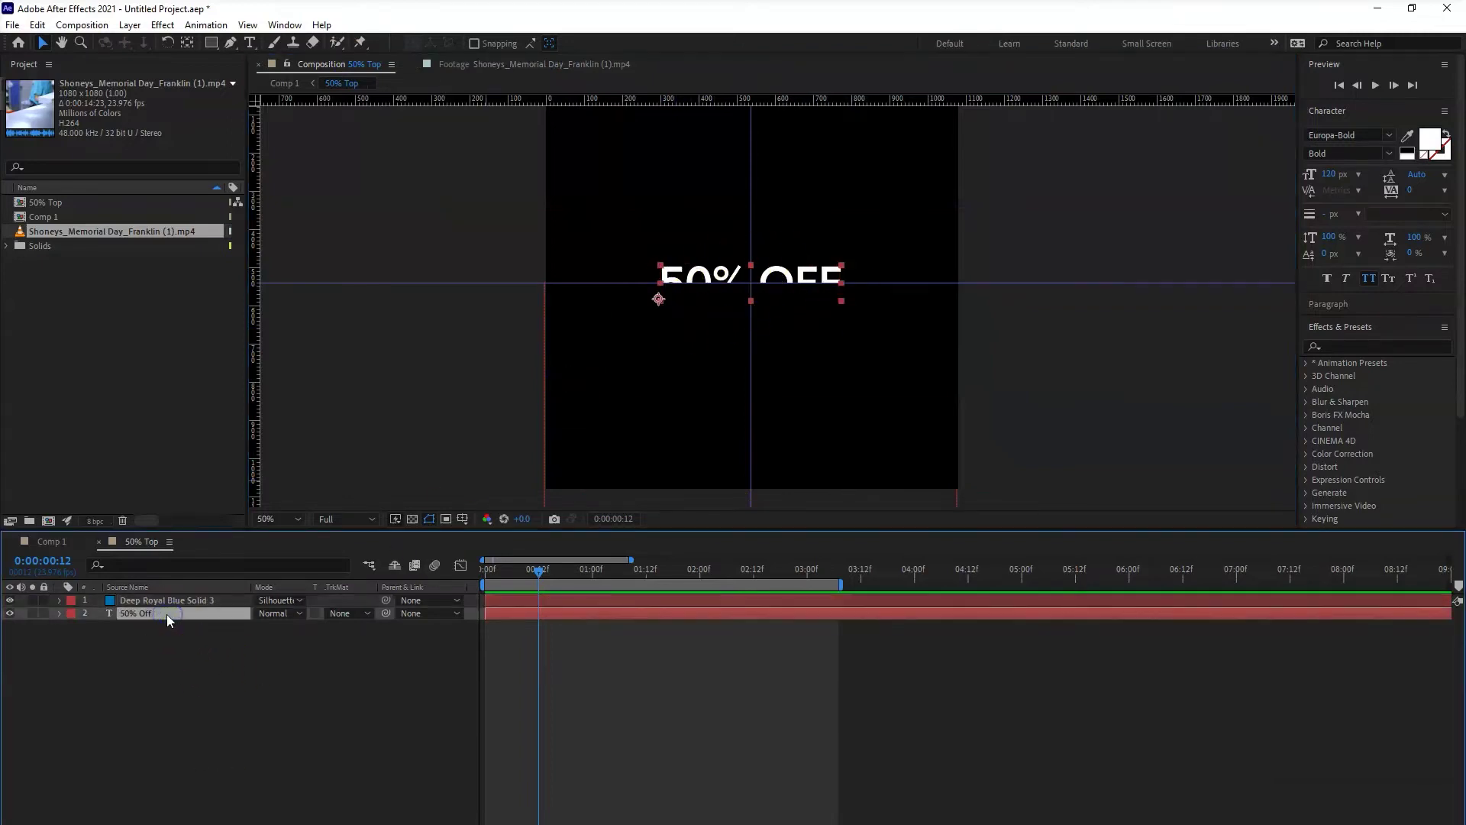
- Keyframe the text's Position at 12f, and at 0f lower it to Y 645.2
{"action": "key", "text": "p"}
{"action": "left_click", "coordinate": [93, 626]}
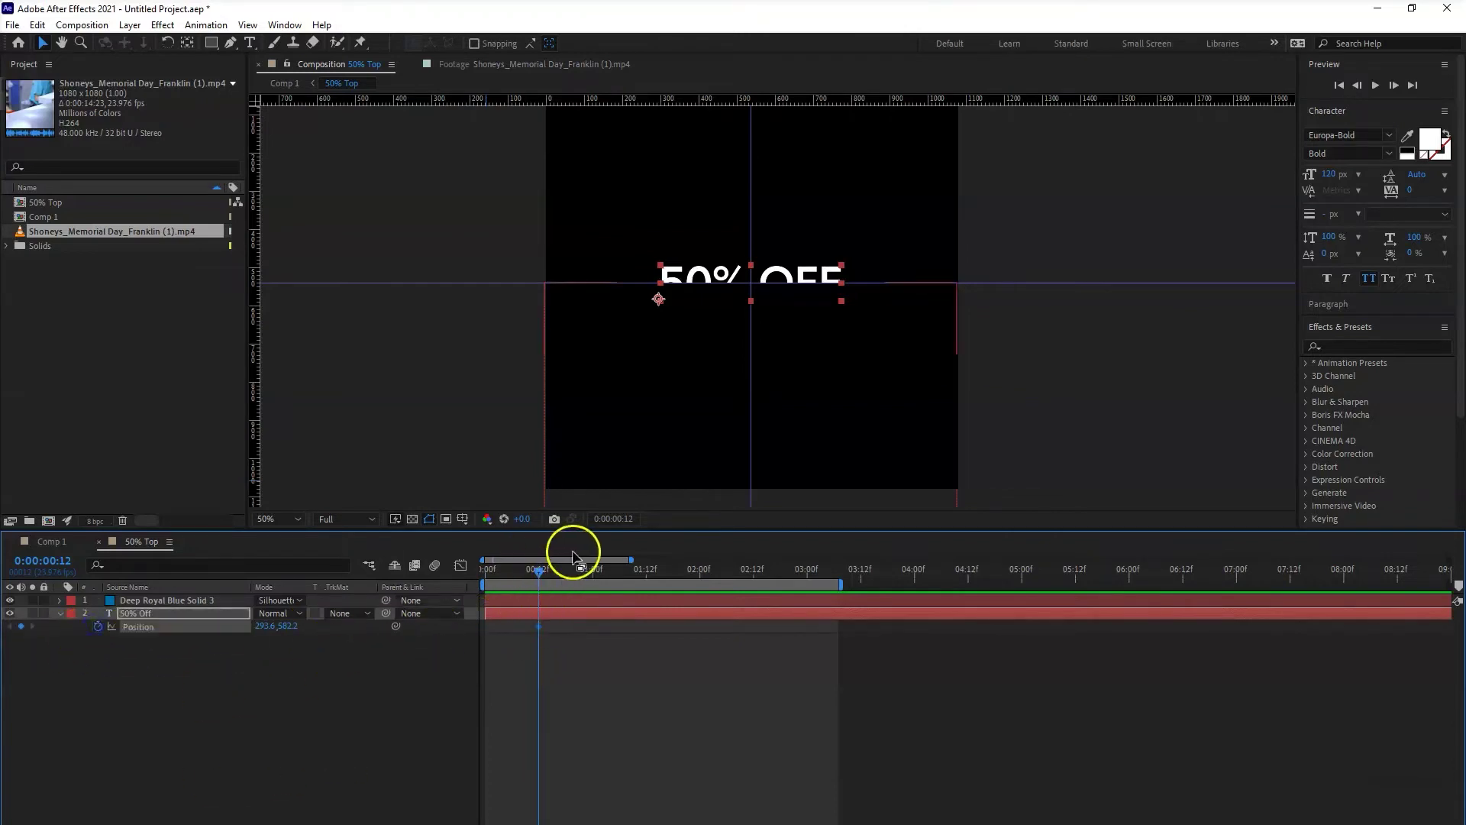
{"action": "left_click_drag", "start_coordinate": [535, 568], "coordinate": [469, 598]}
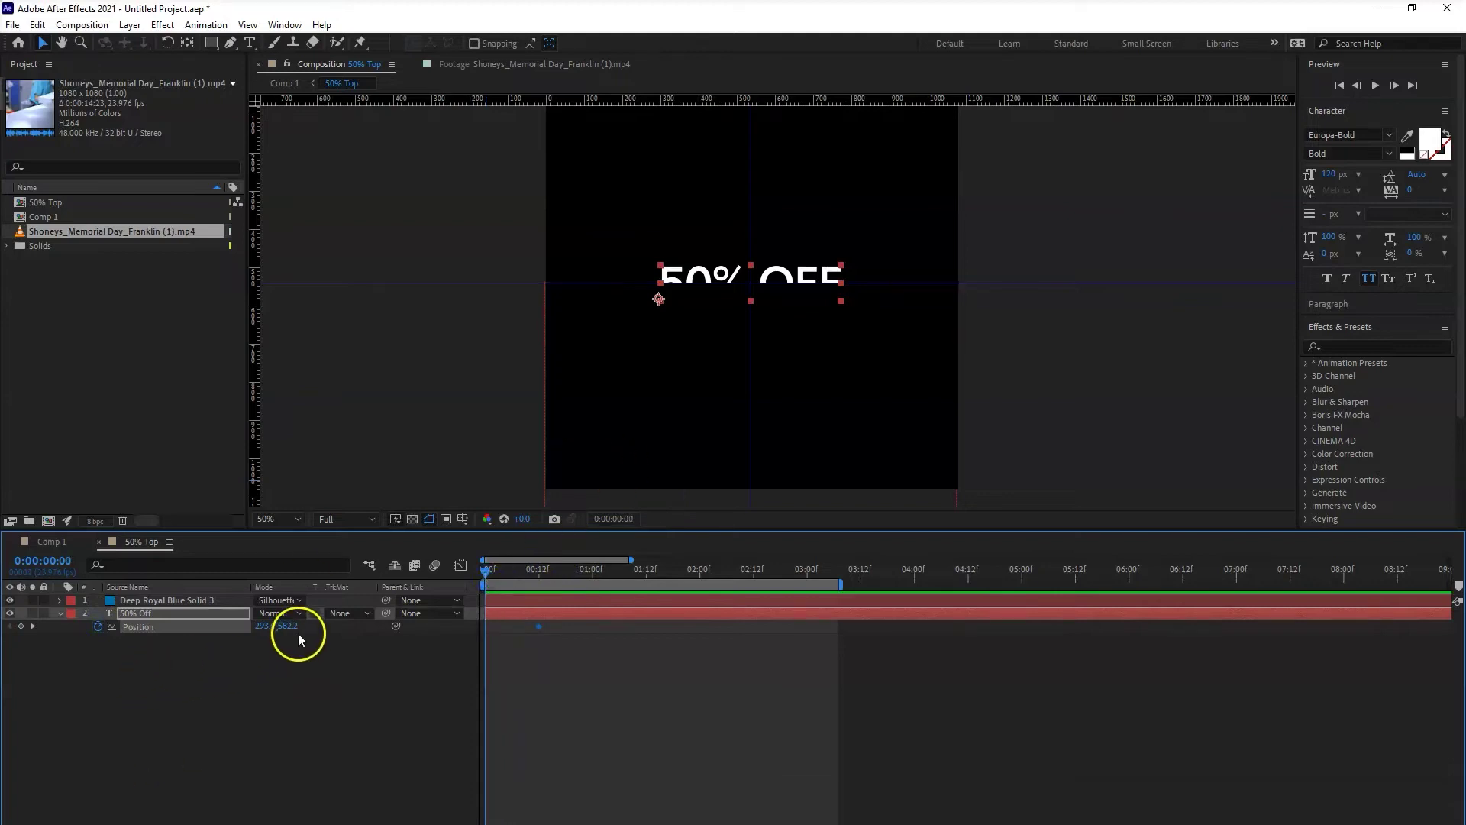
{"action": "left_click_drag", "start_coordinate": [290, 627], "coordinate": [327, 641]}
{"action": "left_click", "coordinate": [685, 616]}
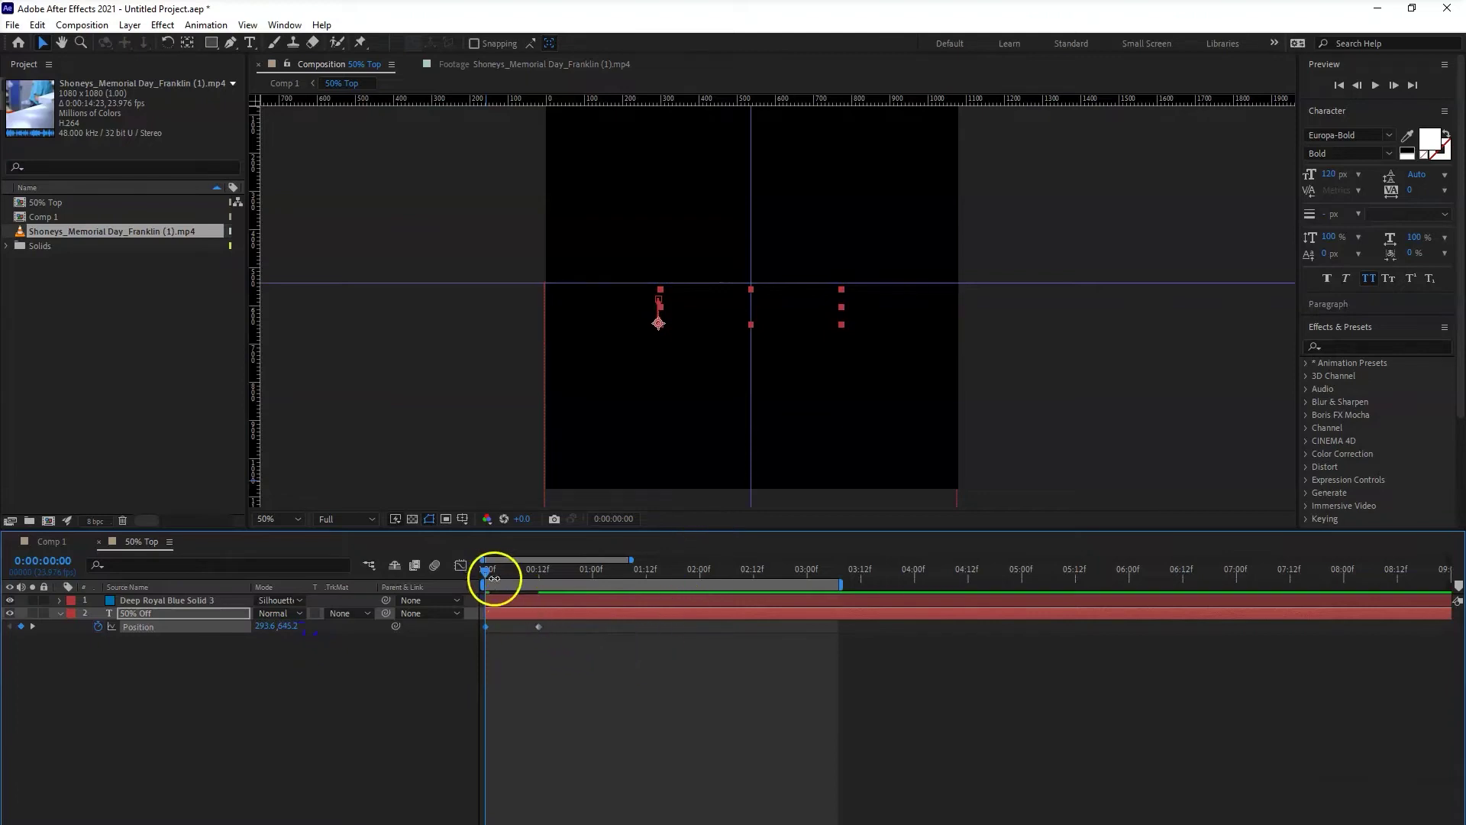
- Preview the slide-up animation from the first frame, then go back to Comp 1
{"action": "key", "text": "space"}
{"action": "left_click", "coordinate": [540, 592]}
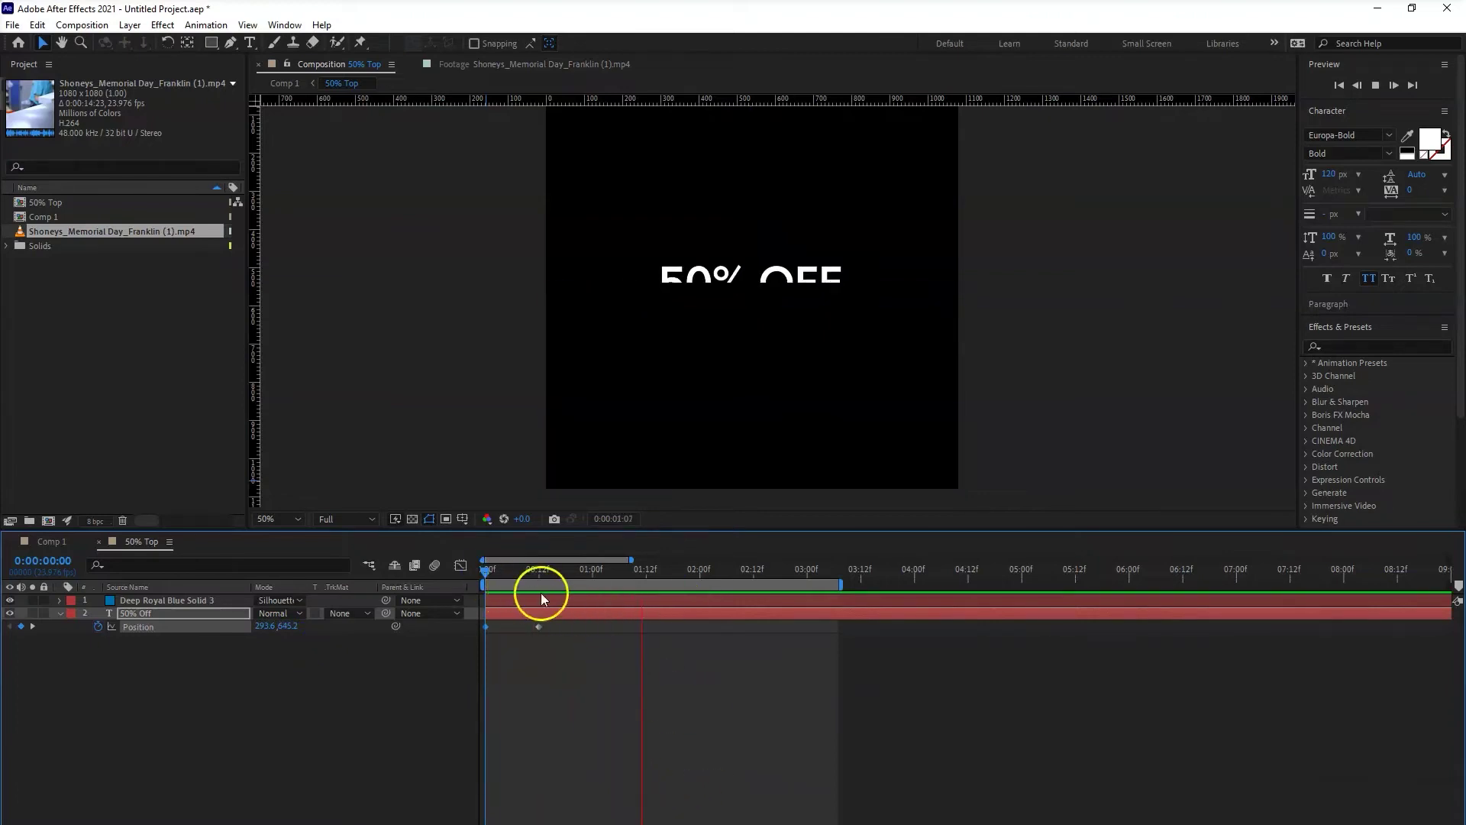
{"action": "key", "text": "space"}
{"action": "left_click", "coordinate": [540, 611]}
{"action": "left_click", "coordinate": [525, 570]}
{"action": "left_click_drag", "start_coordinate": [526, 569], "coordinate": [473, 573]}
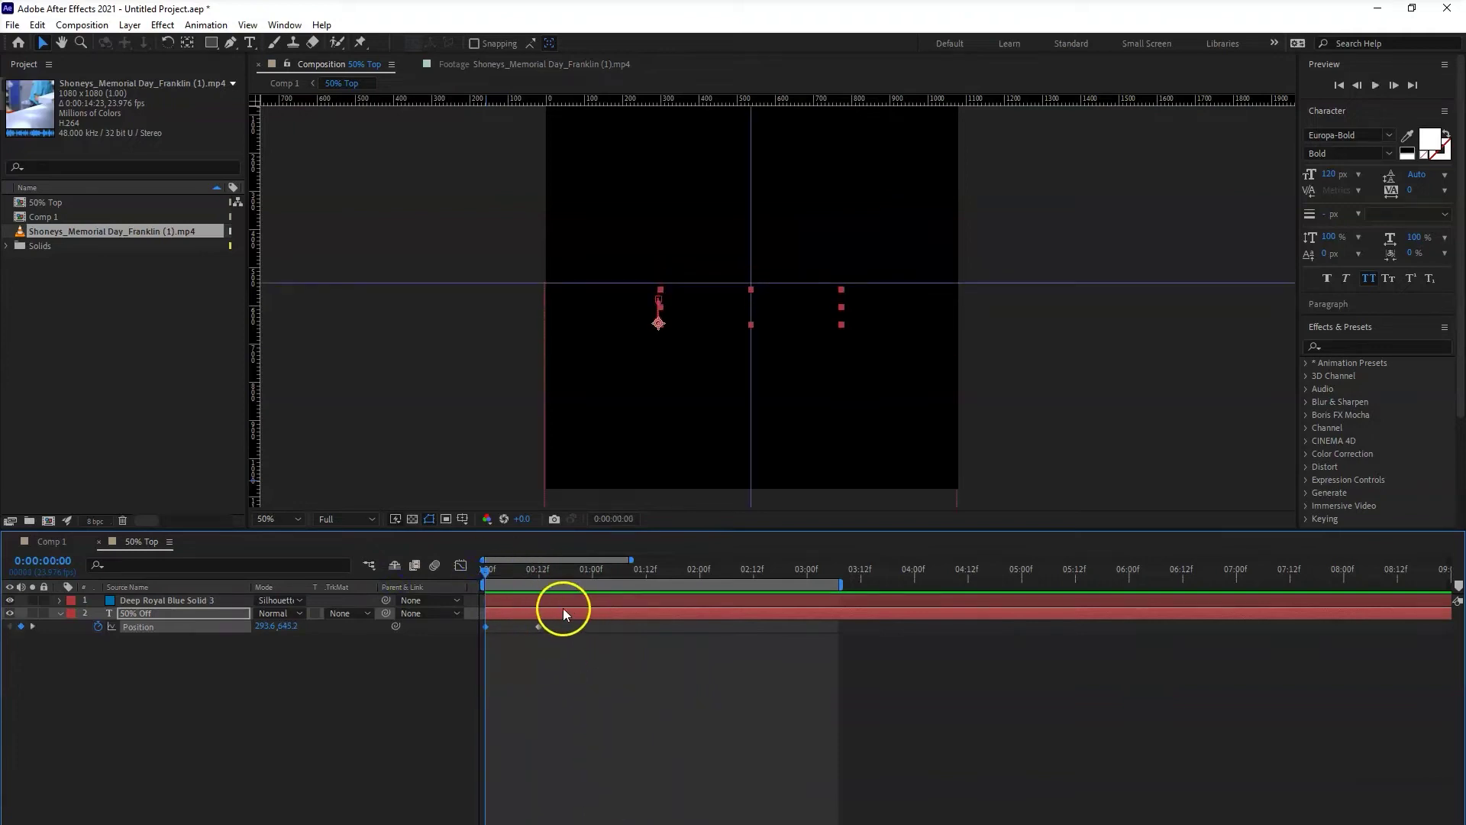
{"action": "key", "text": "space"}
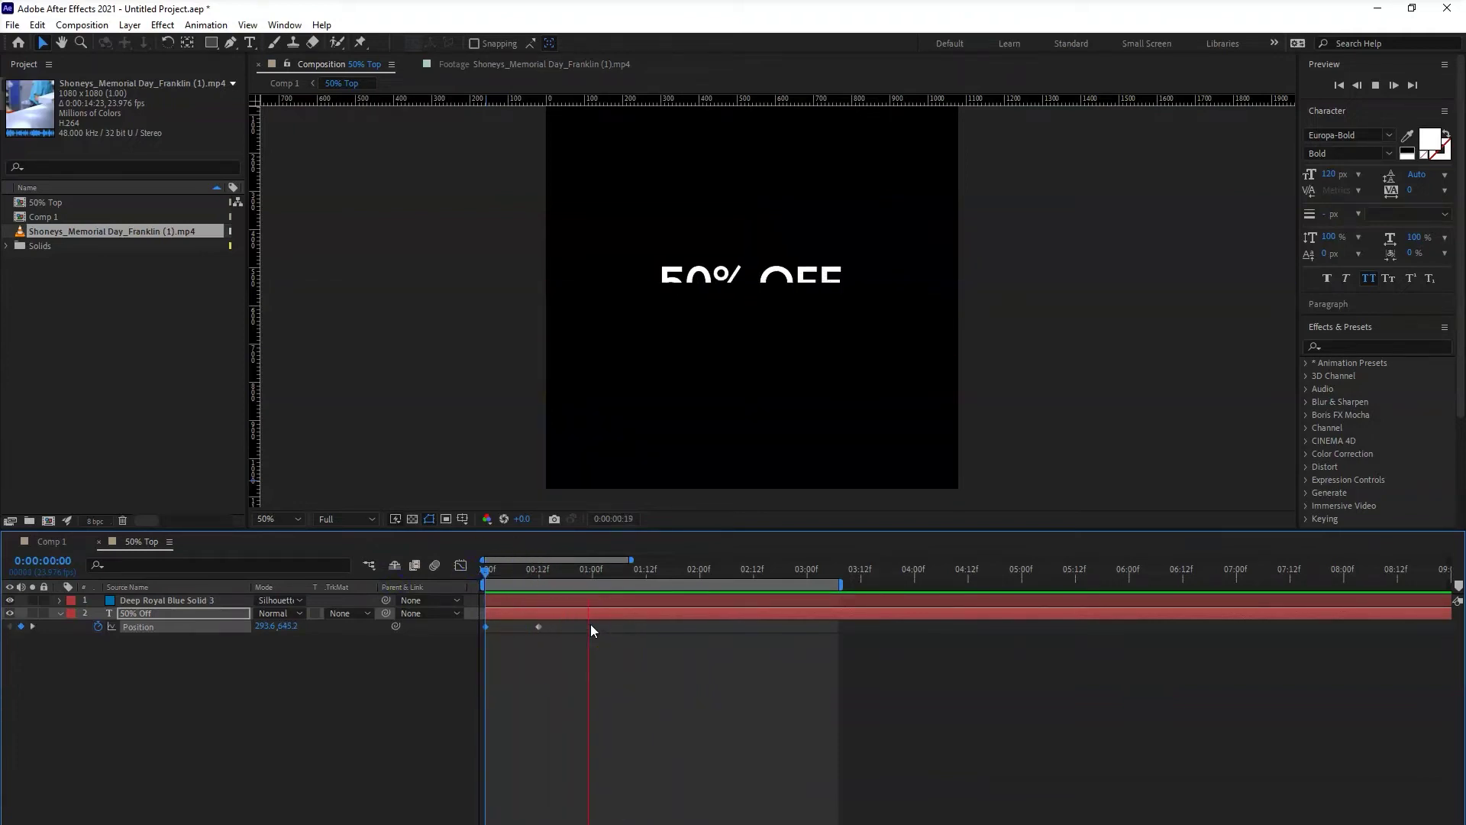
{"action": "key", "text": "space"}
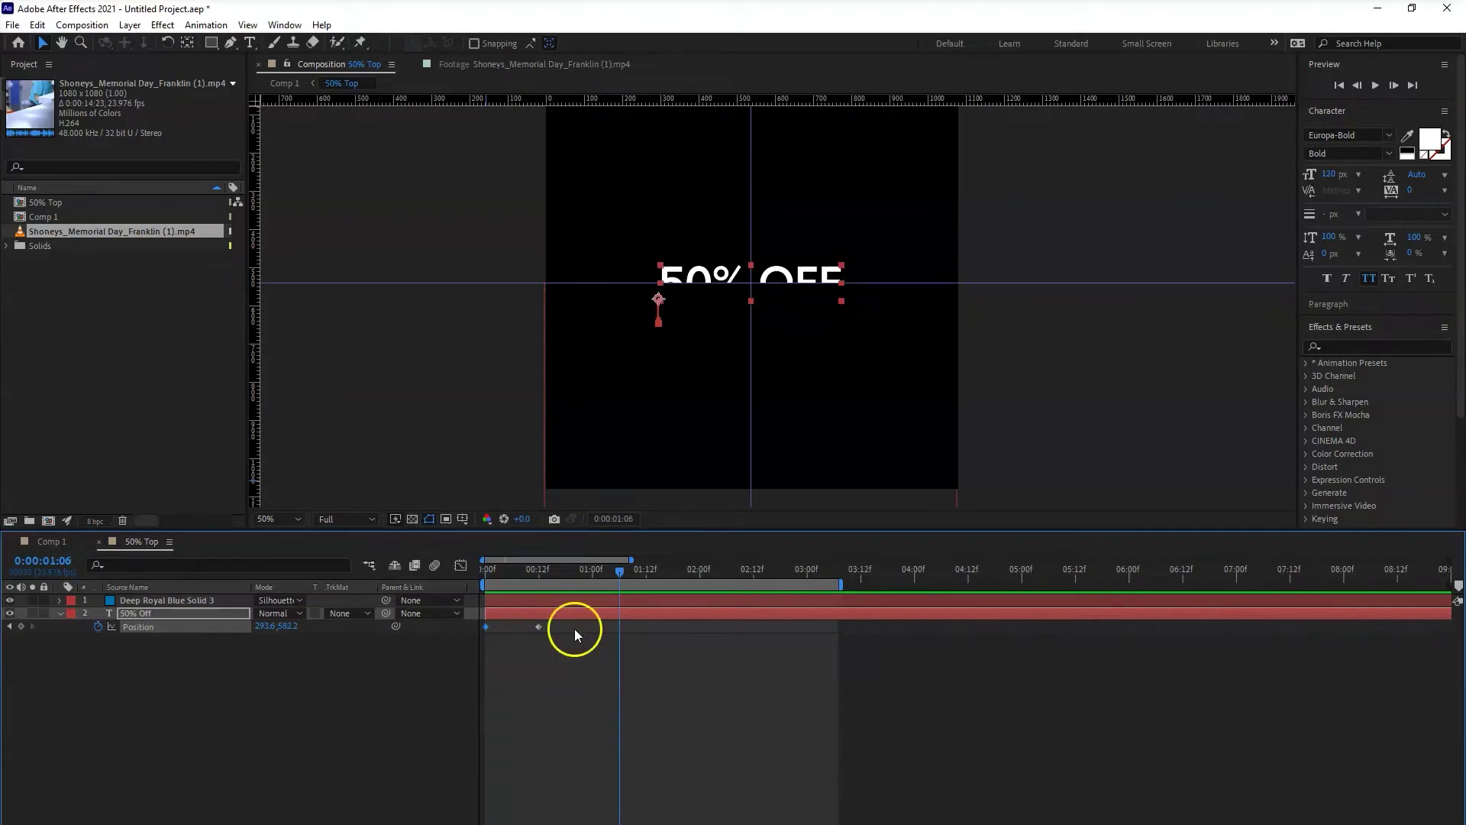
{"action": "left_click", "coordinate": [52, 543]}
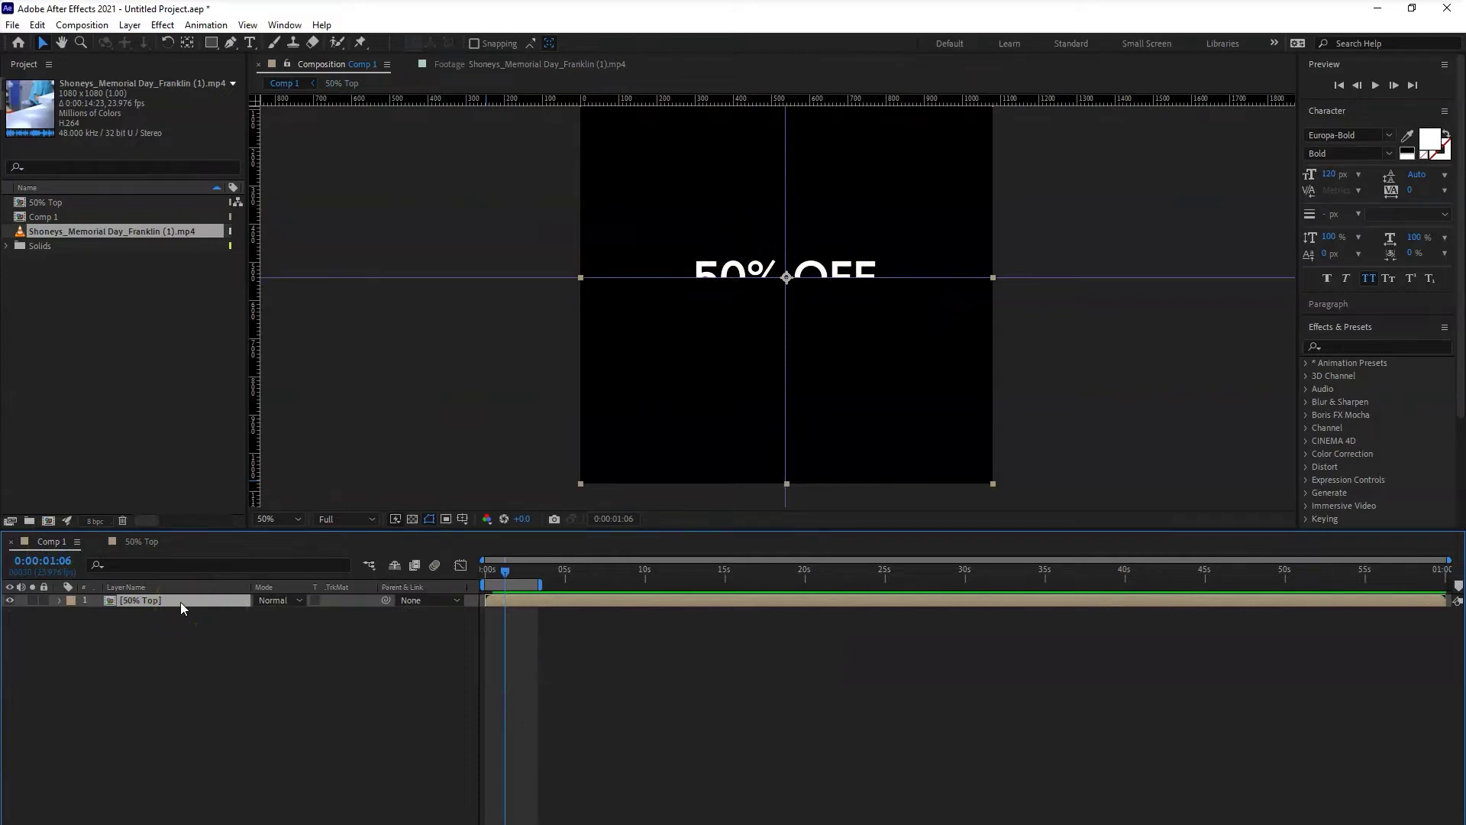
- Duplicate the 50% Top layer and comp, swapping the copy's source to 50% Top 2
{"action": "key", "text": "ctrl+d"}
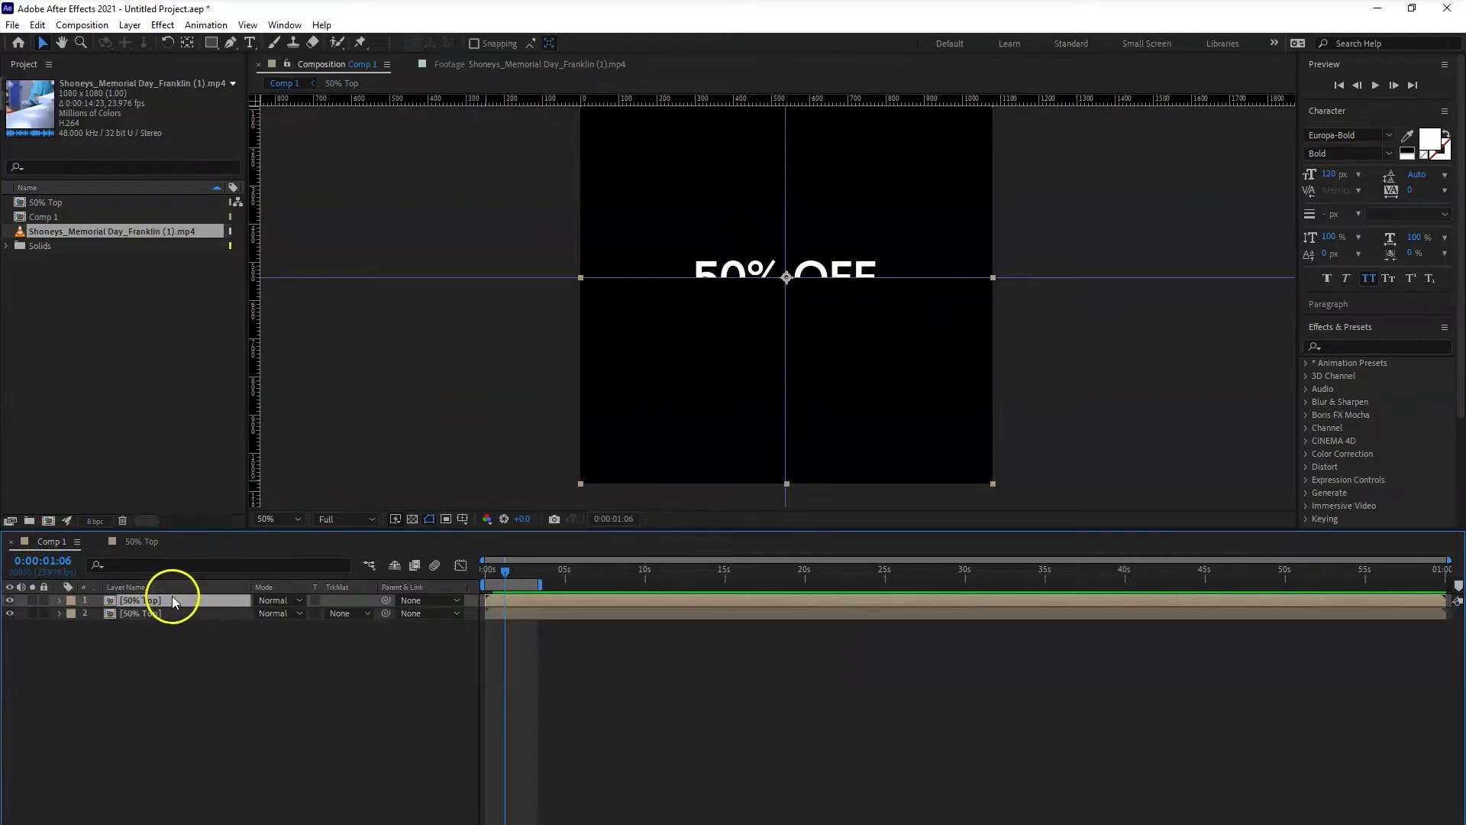
{"action": "left_click", "coordinate": [112, 333]}
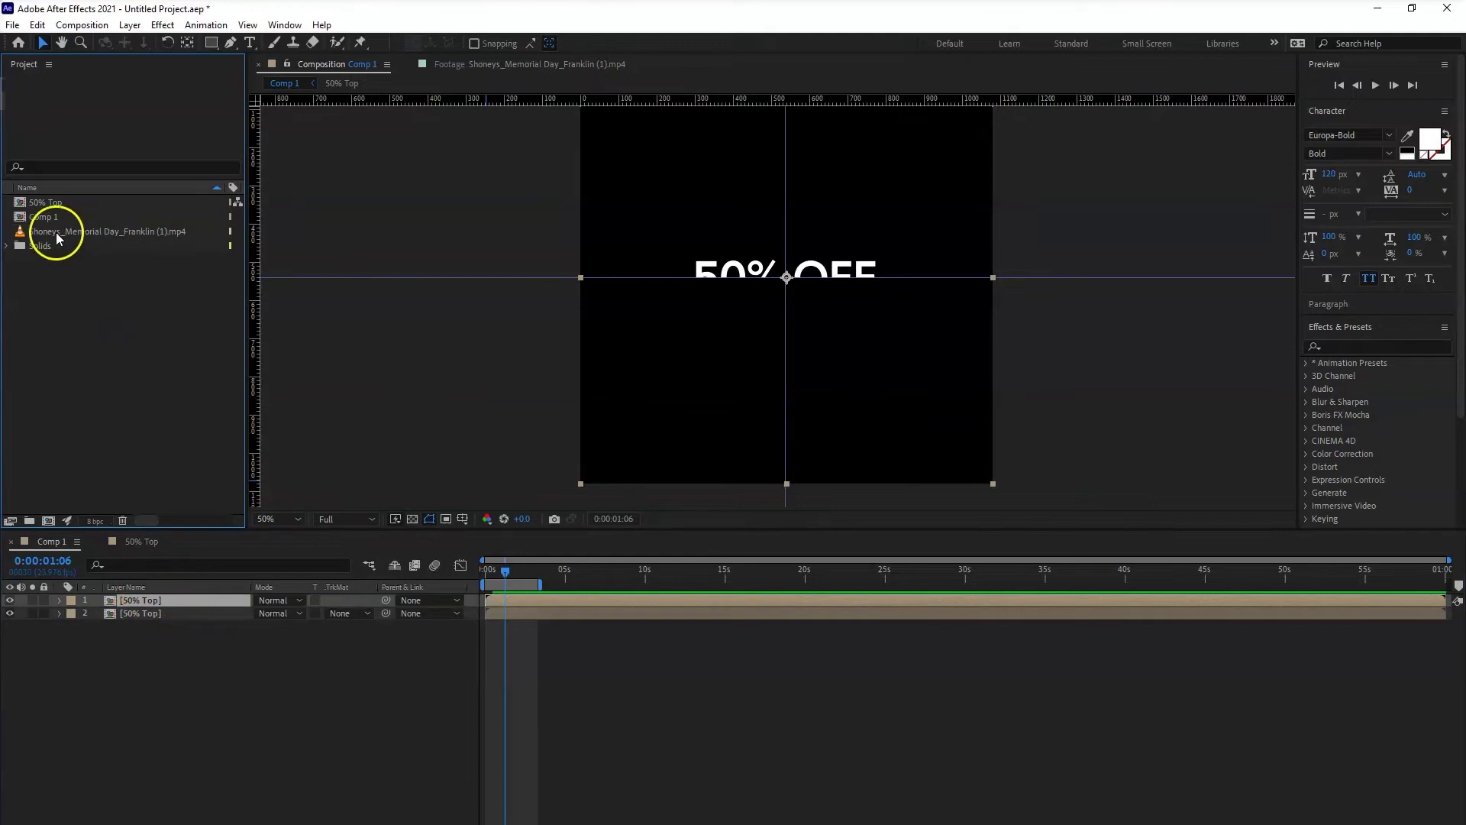
{"action": "left_click", "coordinate": [54, 204]}
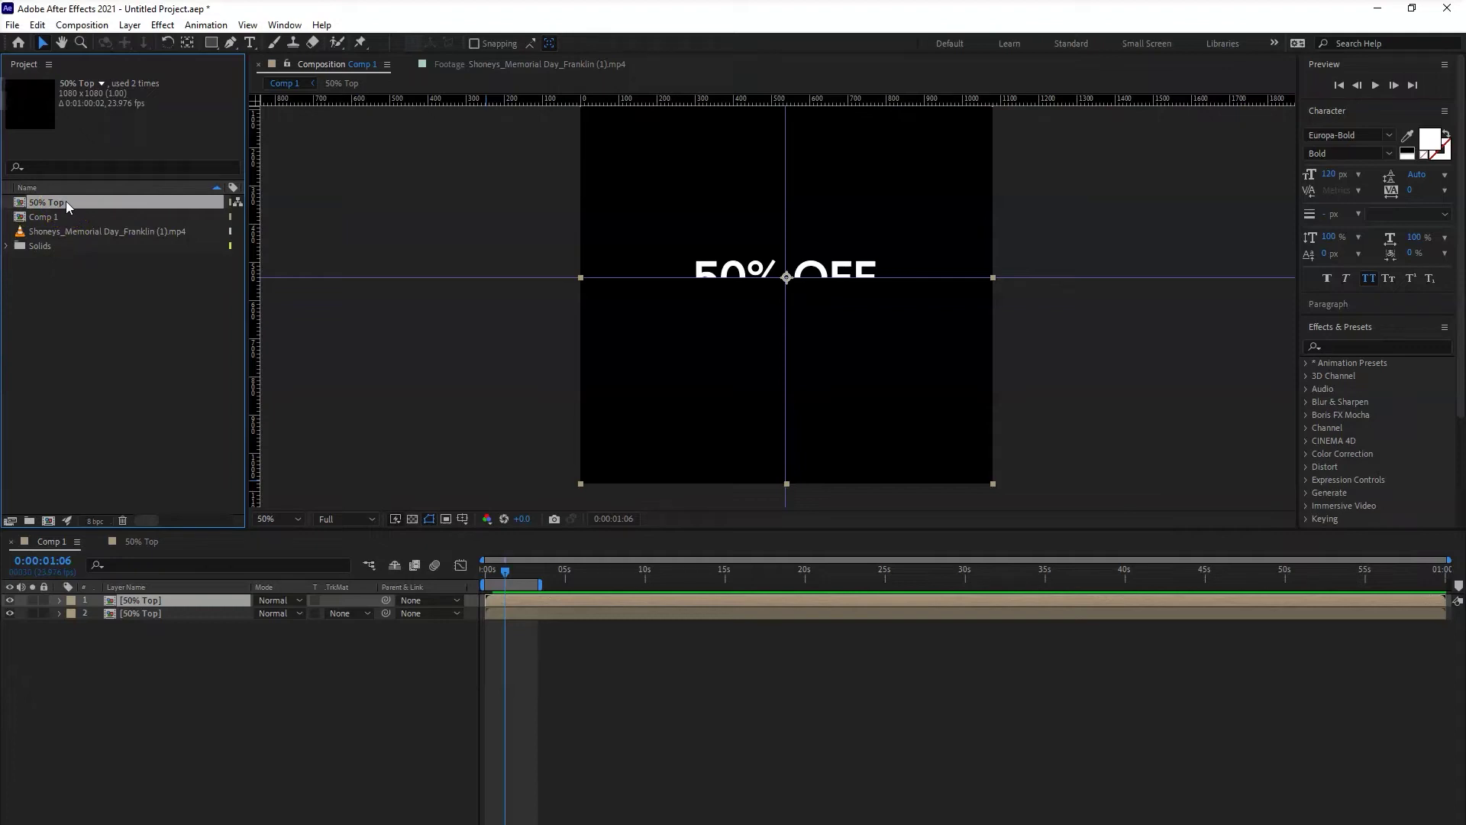
{"action": "key", "text": "ctrl+d"}
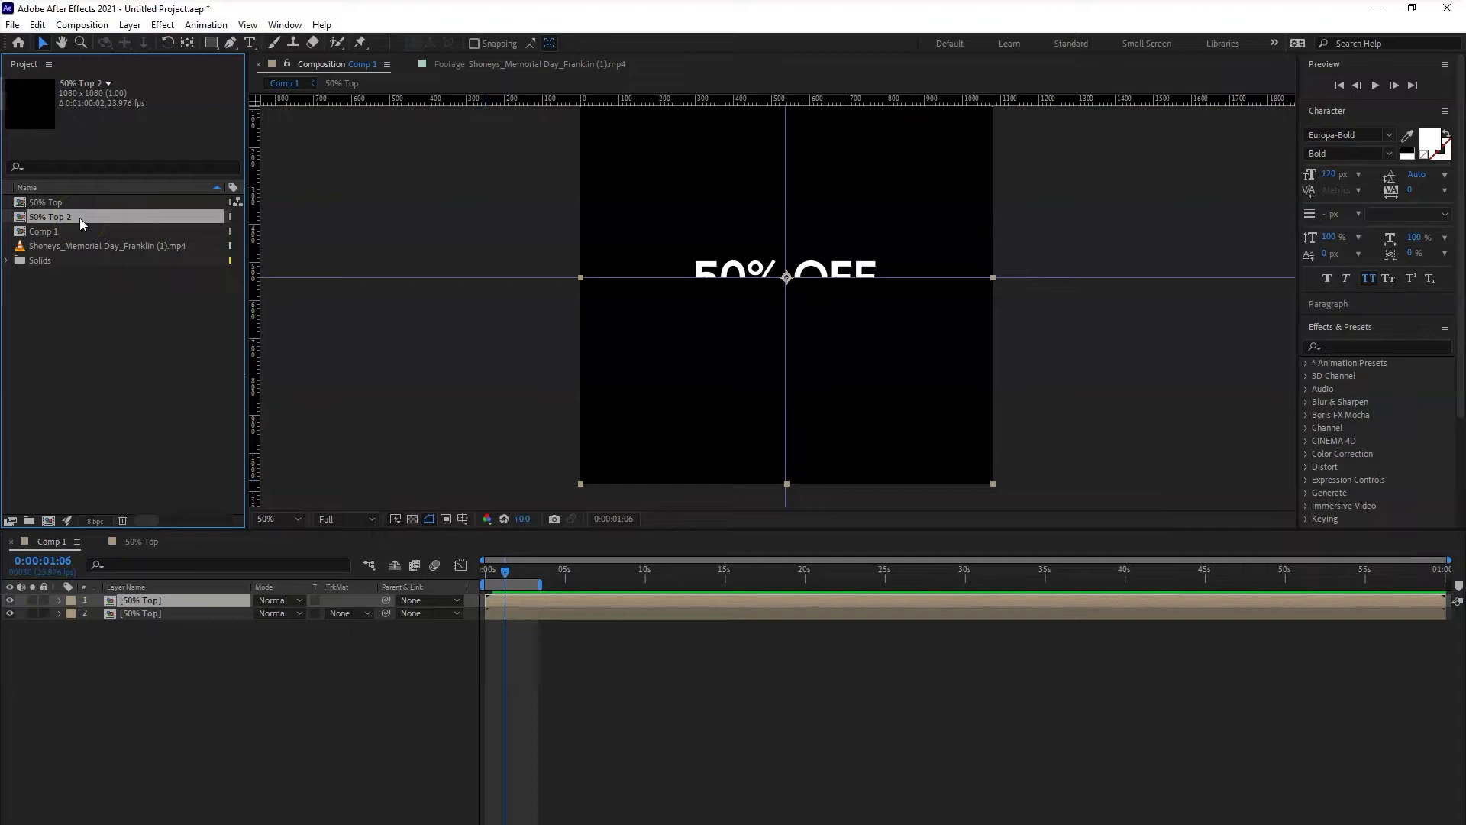
{"action": "left_click_drag", "start_coordinate": [80, 218], "coordinate": [144, 608]}
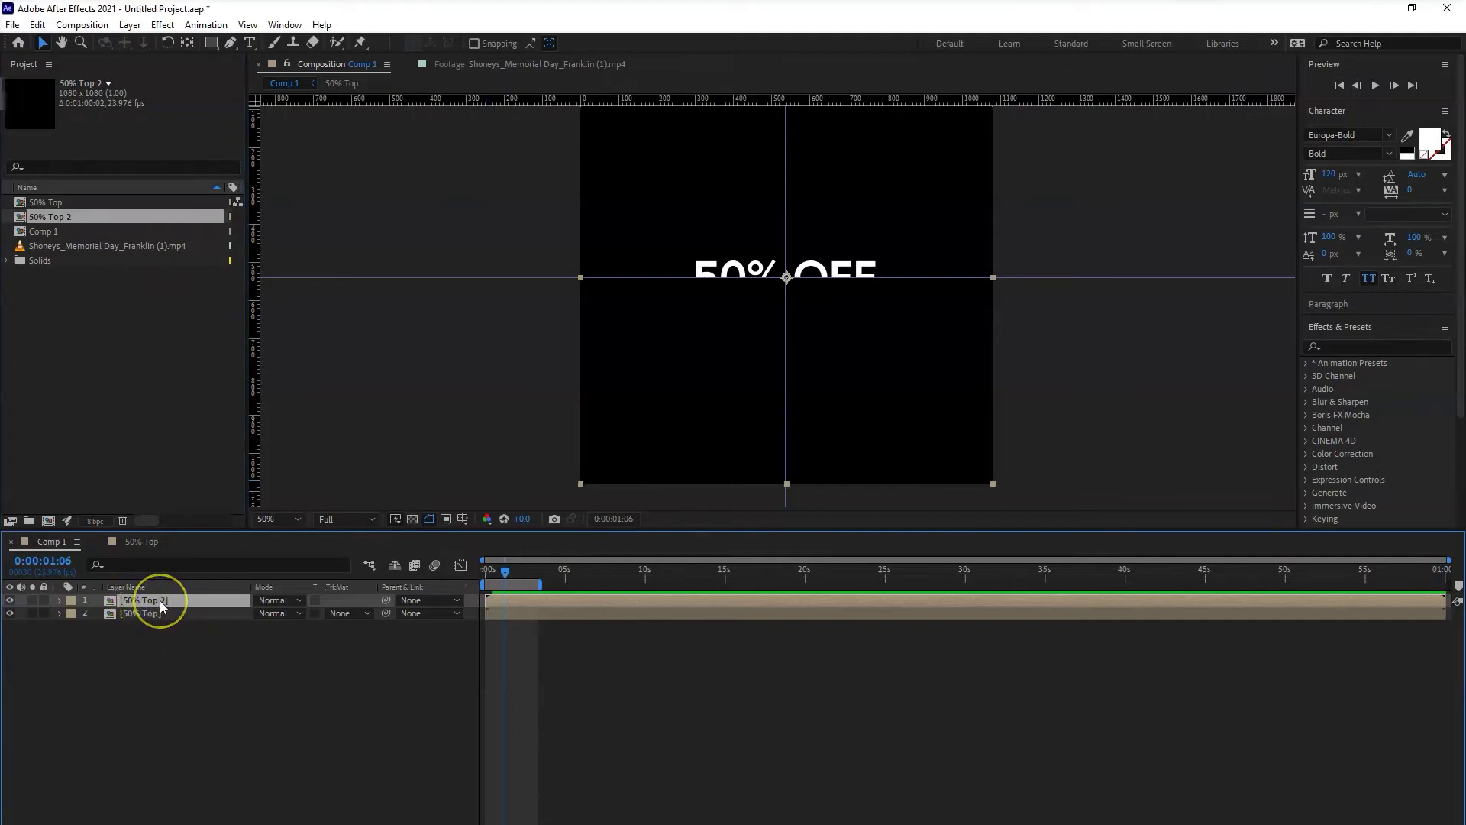
- Rename the copy '50% Bottom', move it below 50% Top, and open its composition
{"action": "key", "text": "Return"}
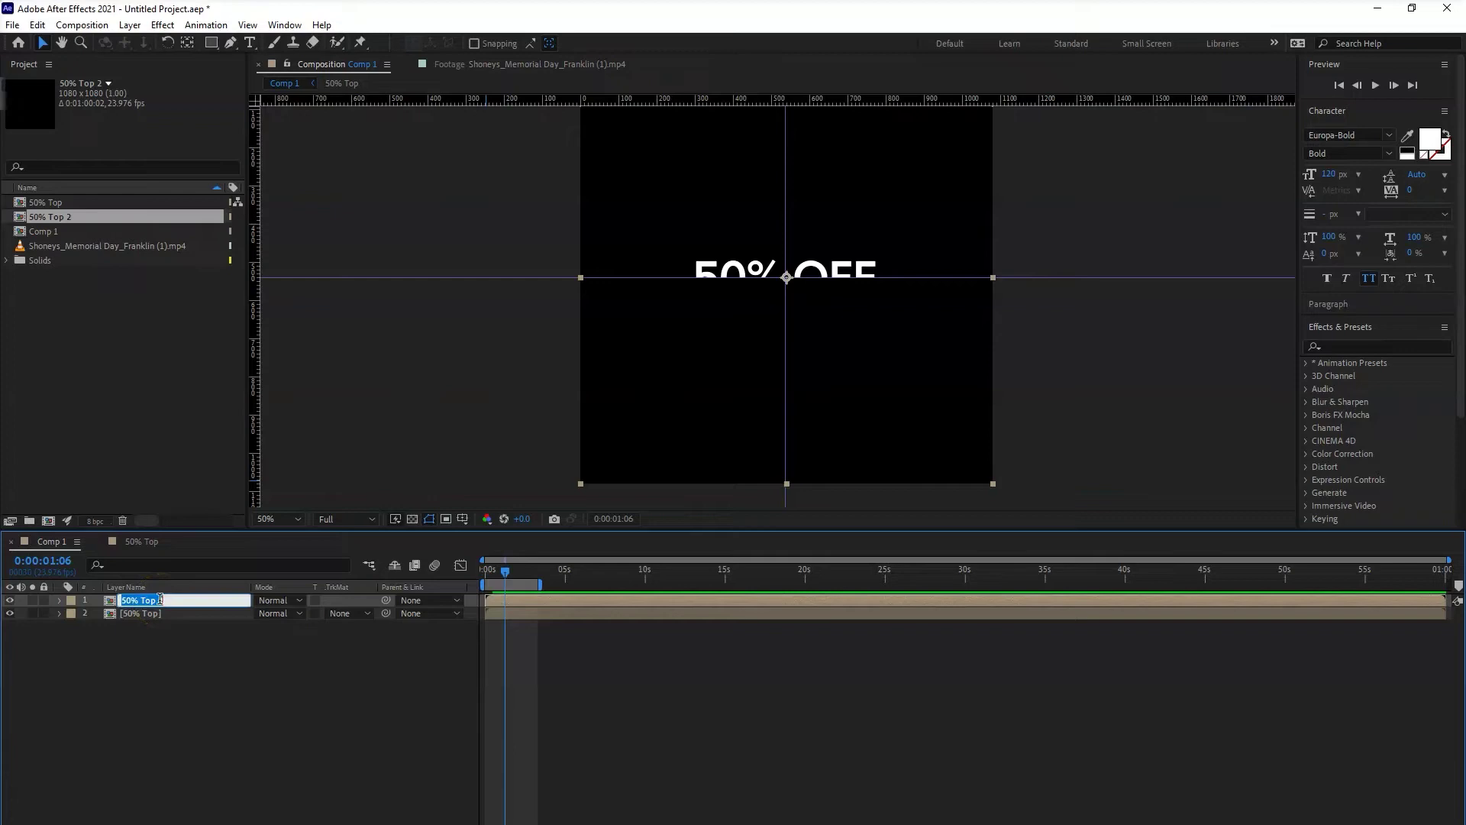
{"action": "type", "text": "5"}
{"action": "left_click", "coordinate": [182, 640]}
{"action": "mouse_move", "coordinate": [186, 600]}
{"action": "left_mouse_down"}
{"action": "mouse_move", "coordinate": [205, 632]}
{"action": "mouse_move", "coordinate": [185, 675]}
{"action": "left_mouse_up"}
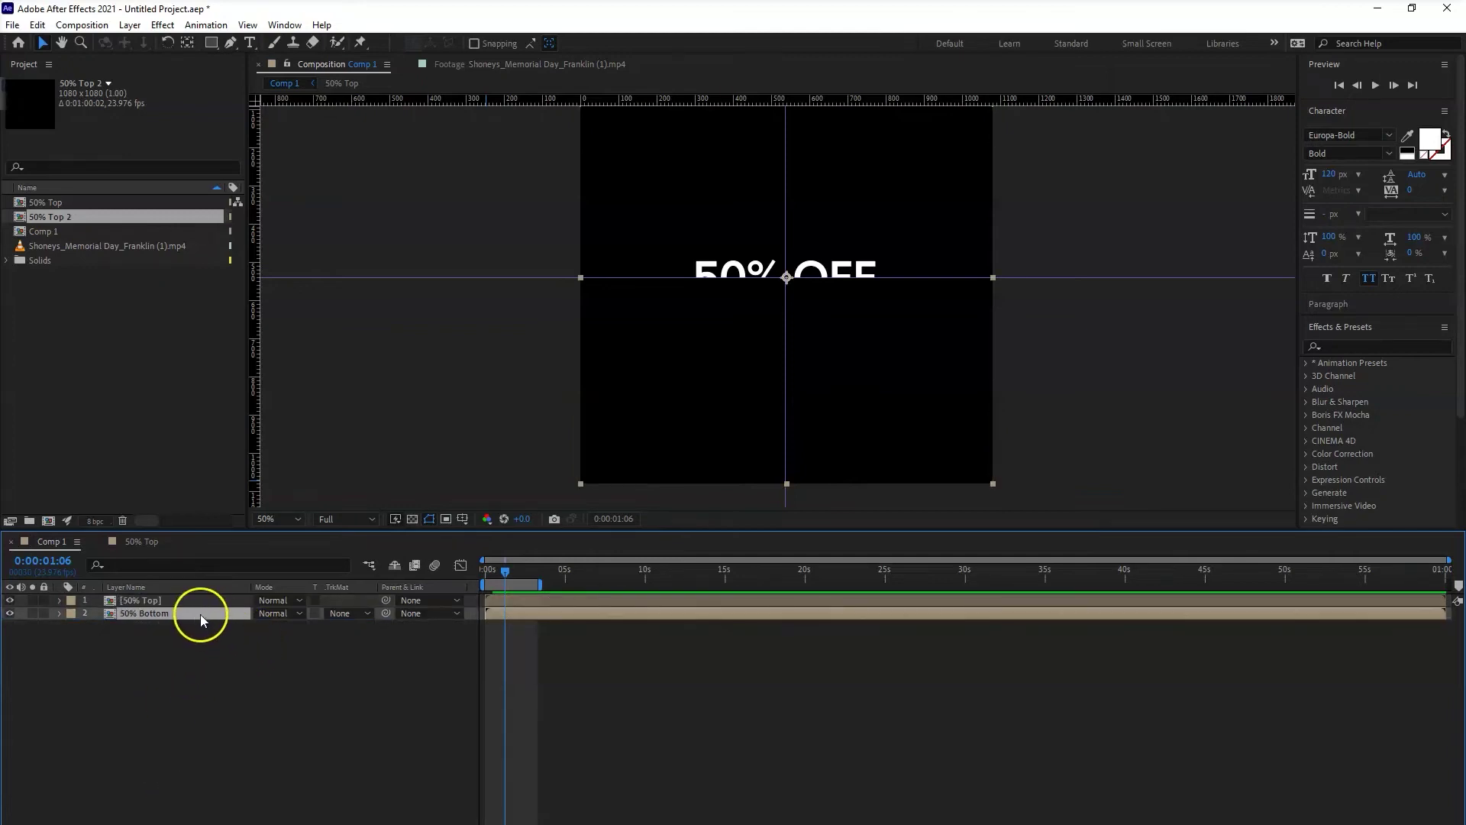
{"action": "double_click", "coordinate": [159, 613]}
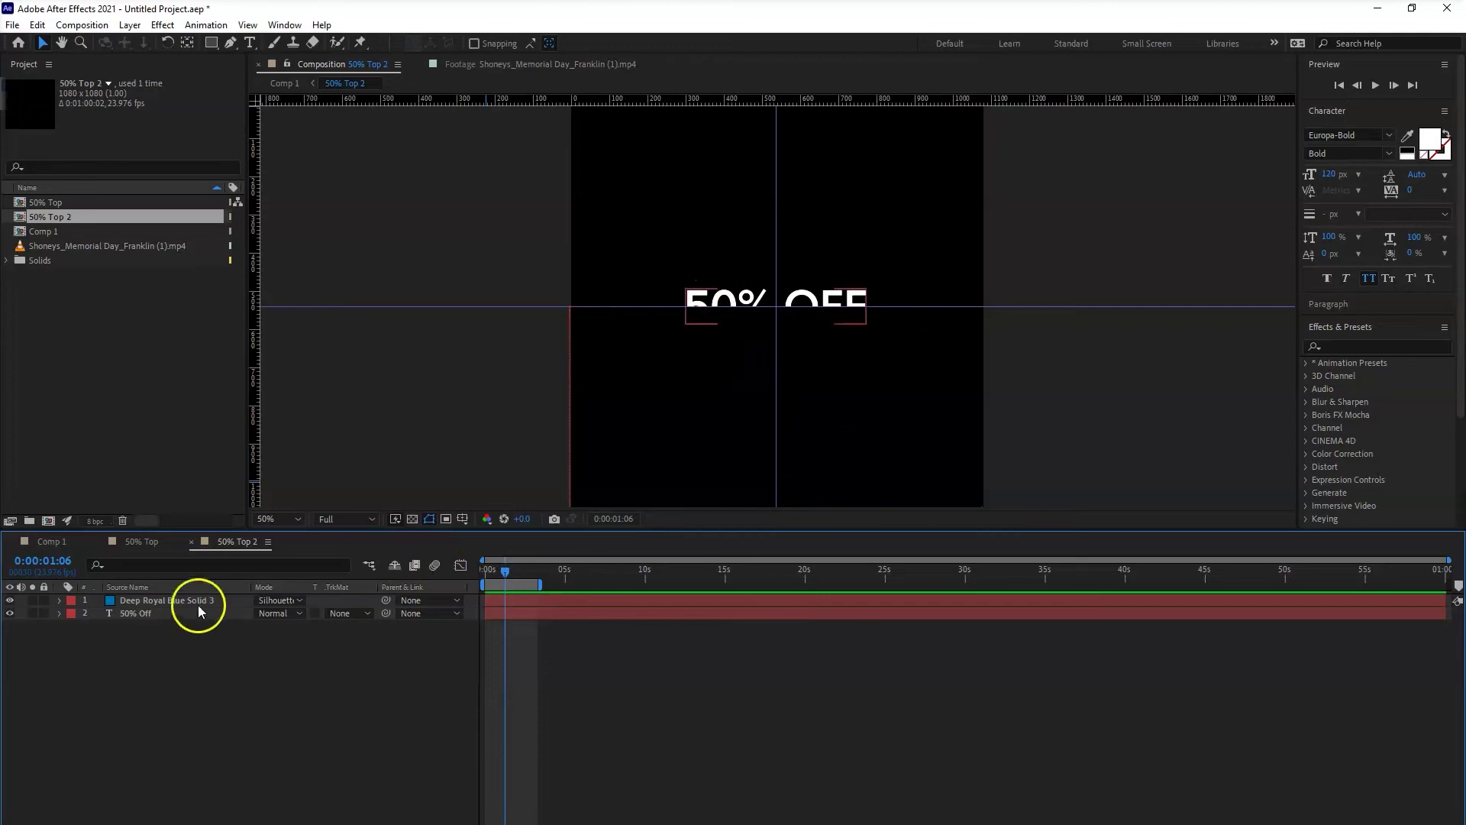
- Raise the Deep Royal Blue matte solid to reveal the lower half of 50% OFF
{"action": "left_click", "coordinate": [160, 601]}
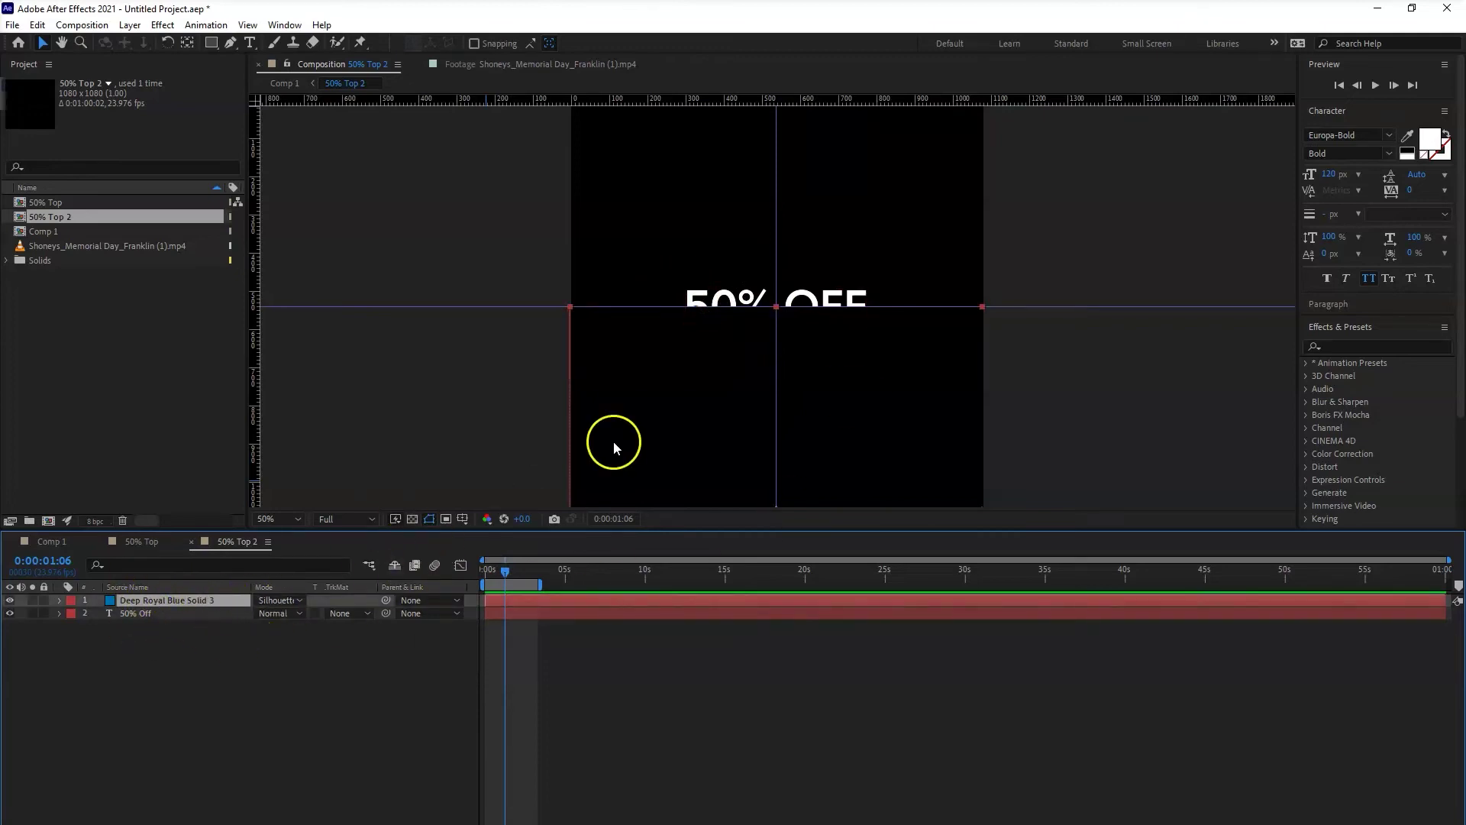
{"action": "left_click_drag", "start_coordinate": [807, 425], "coordinate": [857, 169]}
{"action": "left_click_drag", "start_coordinate": [858, 265], "coordinate": [871, 148]}
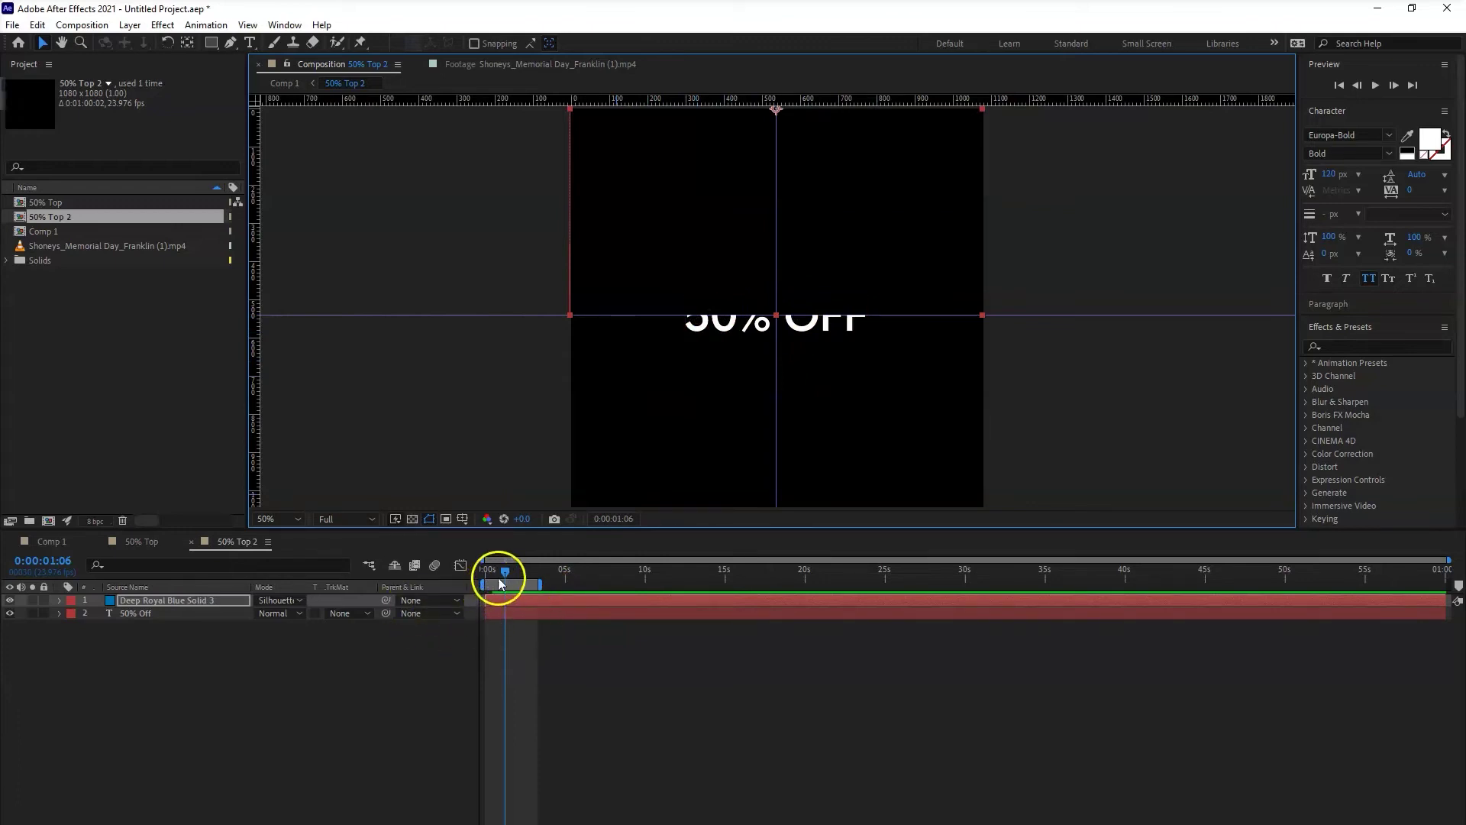
- At frame 0 move the text up to Position Y about 538 so it slides down, and preview
{"action": "left_click_drag", "start_coordinate": [505, 578], "coordinate": [489, 579]}
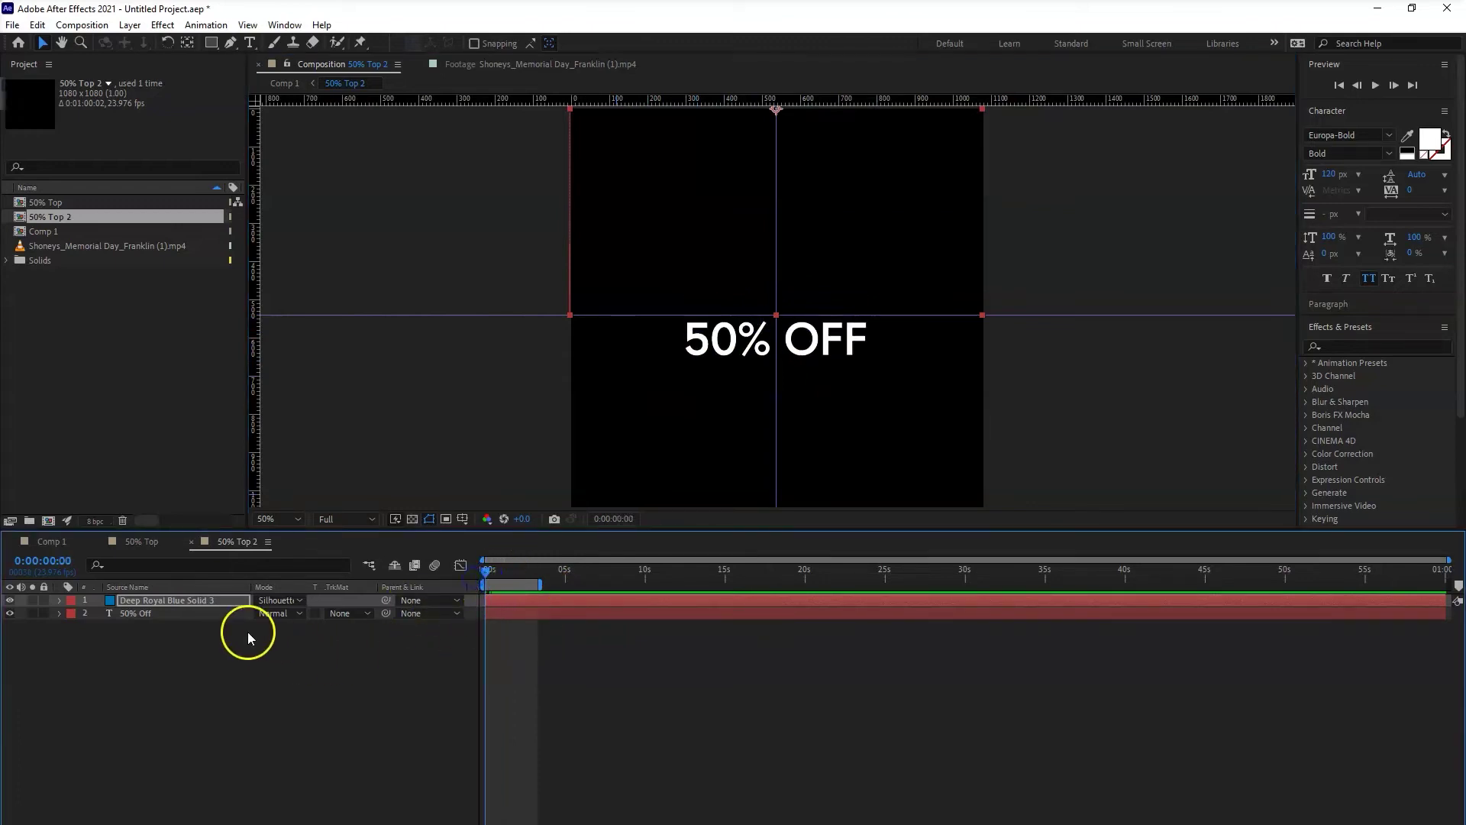
{"action": "left_click", "coordinate": [187, 613]}
{"action": "key", "text": "alt+shift+p"}
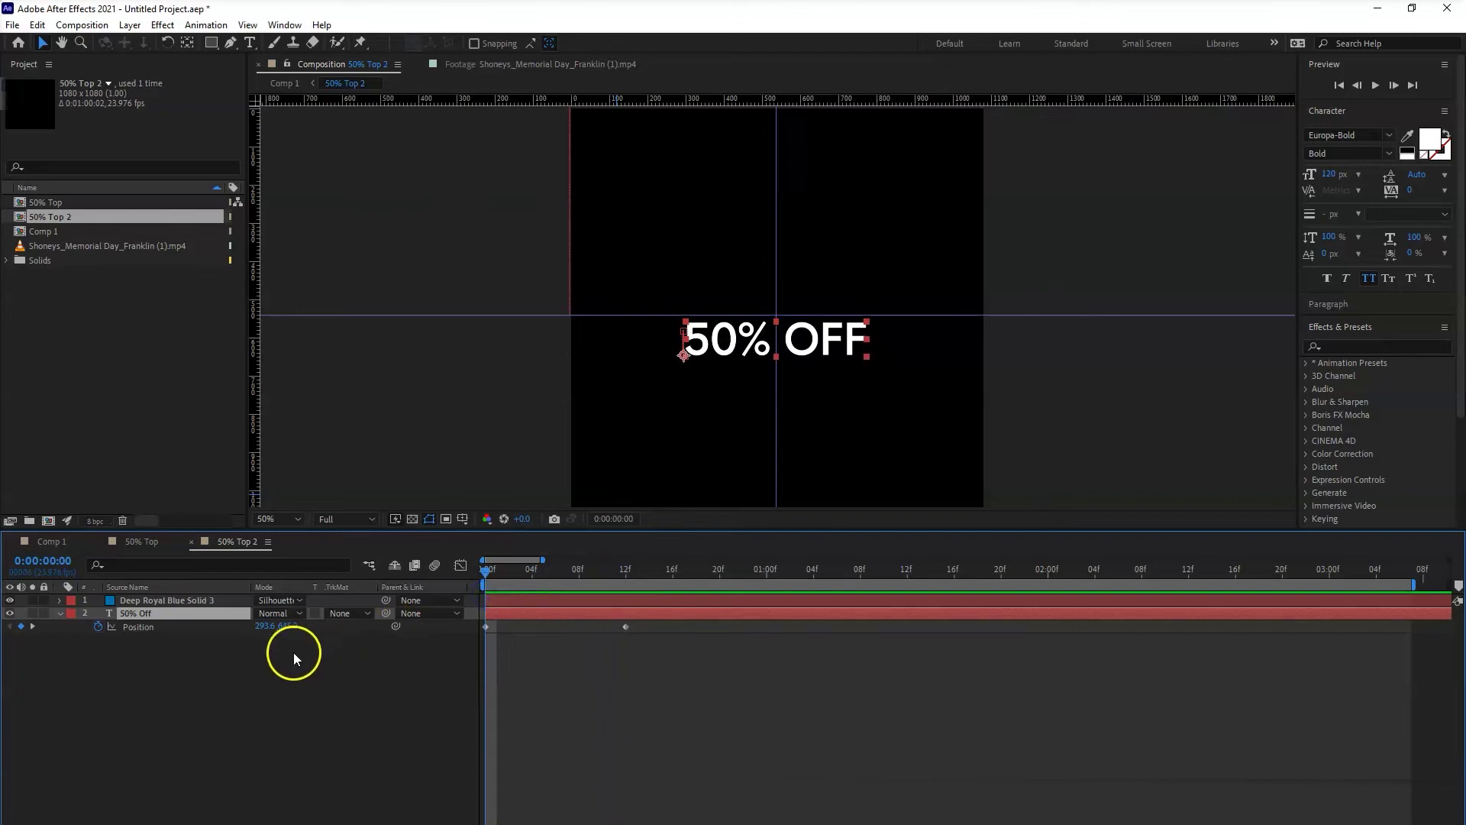
{"action": "left_click_drag", "start_coordinate": [285, 631], "coordinate": [153, 670]}
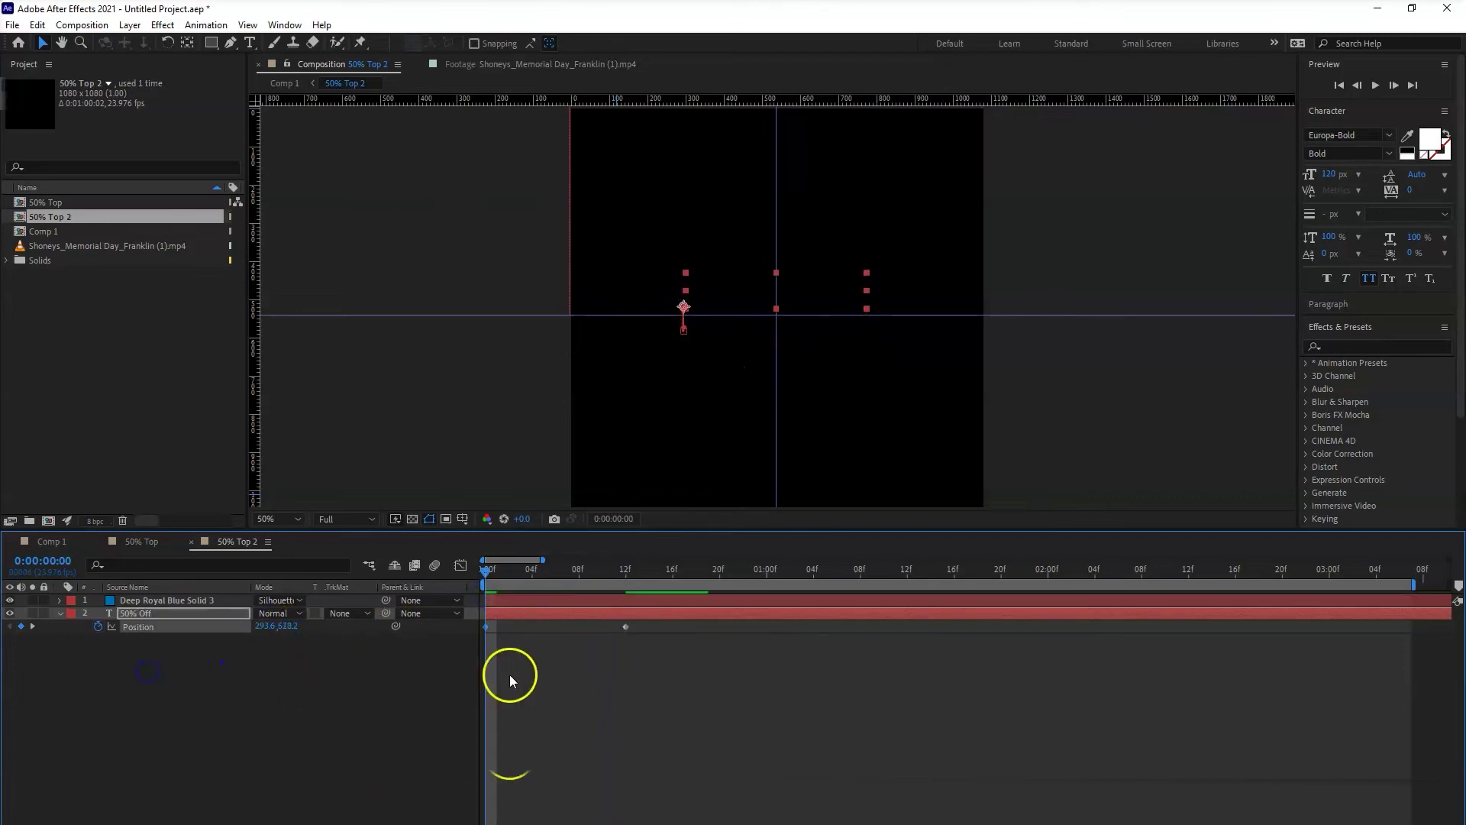
{"action": "left_click_drag", "start_coordinate": [485, 573], "coordinate": [467, 599]}
{"action": "key", "text": "space"}
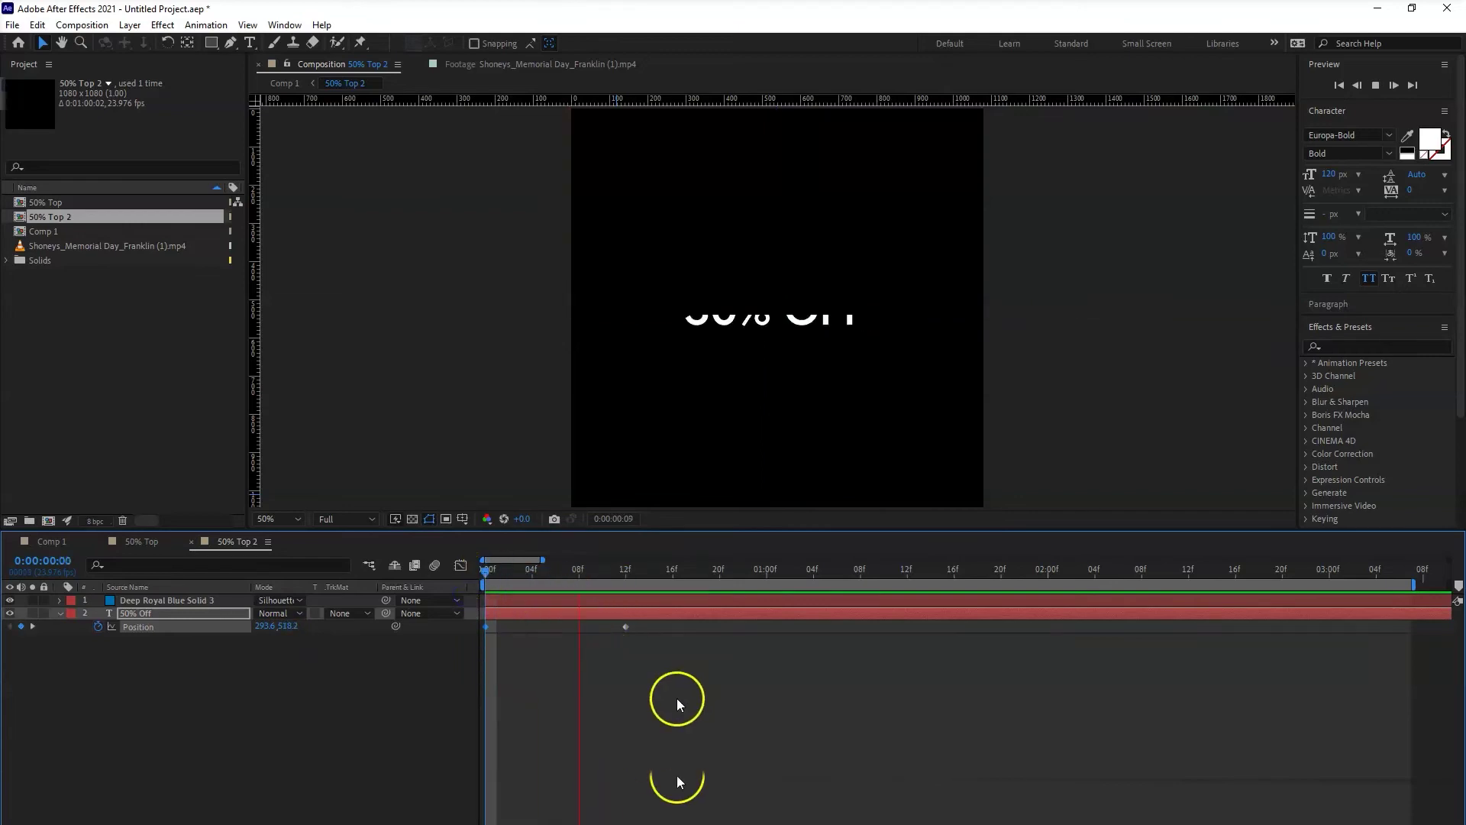
{"action": "key", "text": "space"}
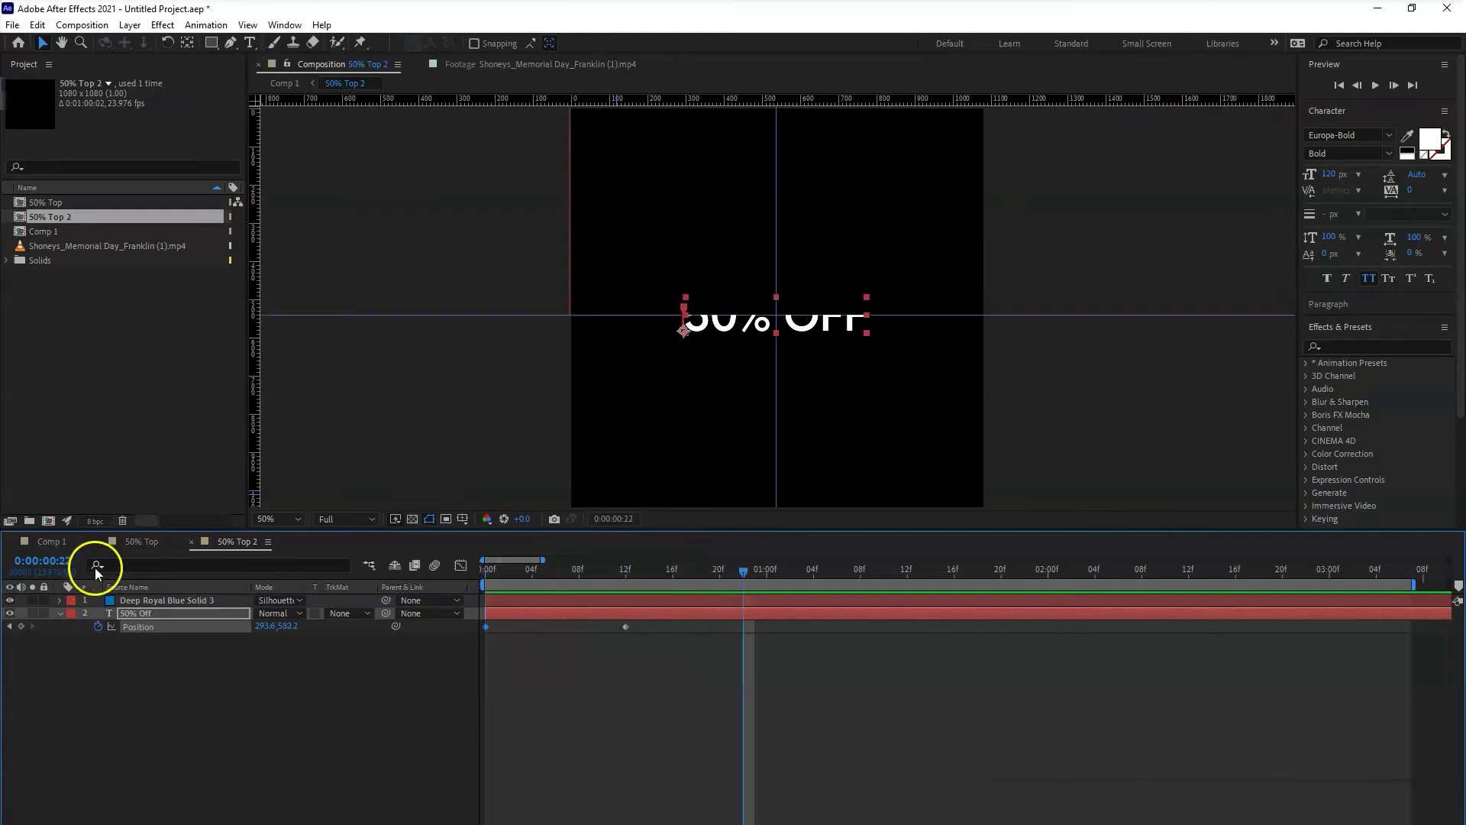
{"action": "left_click", "coordinate": [45, 539]}
- Preview the combined split animation in Comp 1 from the start
{"action": "left_click_drag", "start_coordinate": [501, 570], "coordinate": [471, 575]}
{"action": "key", "text": "space"}
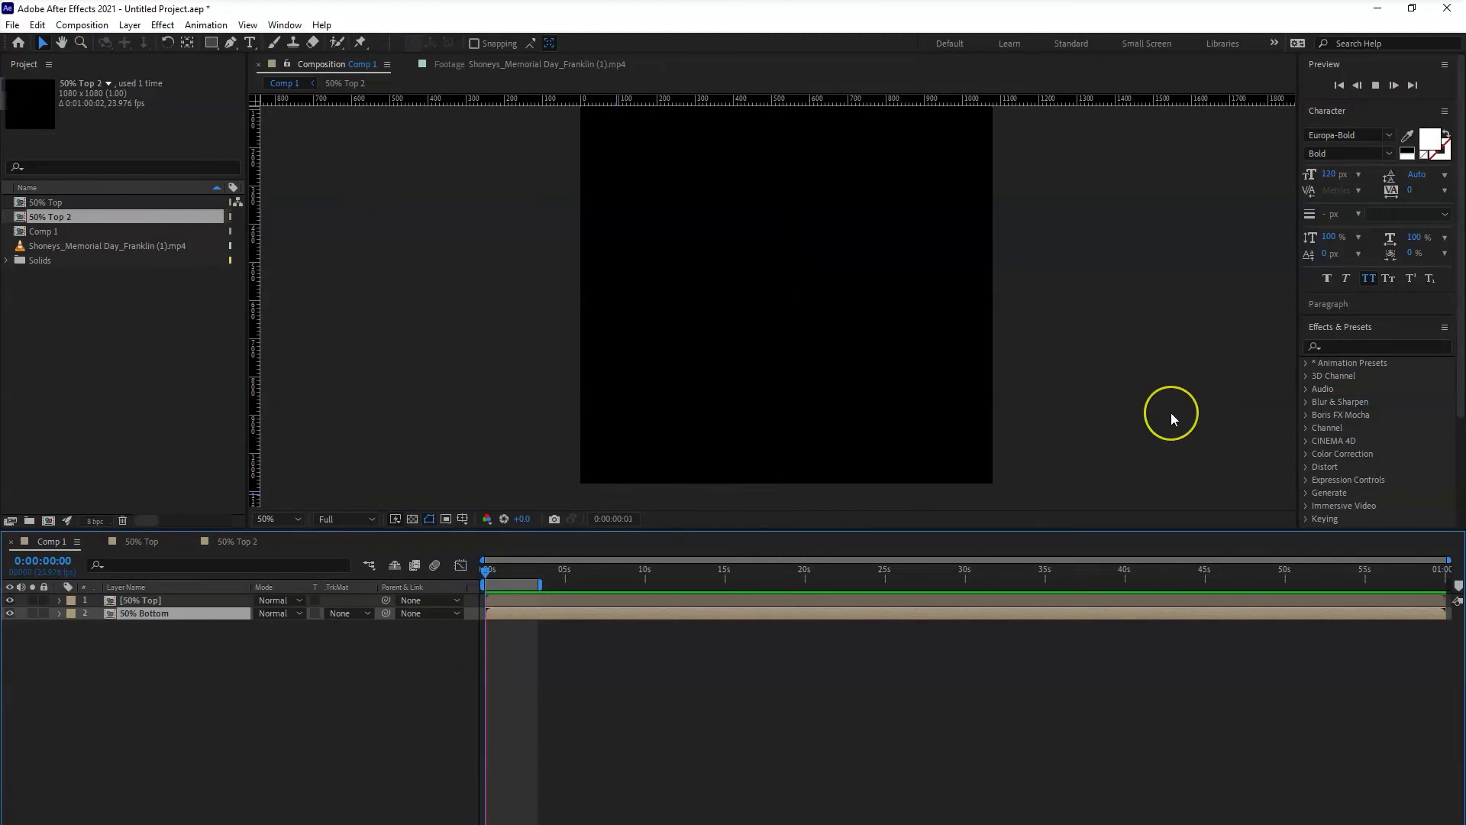
{"action": "key", "text": "space"}
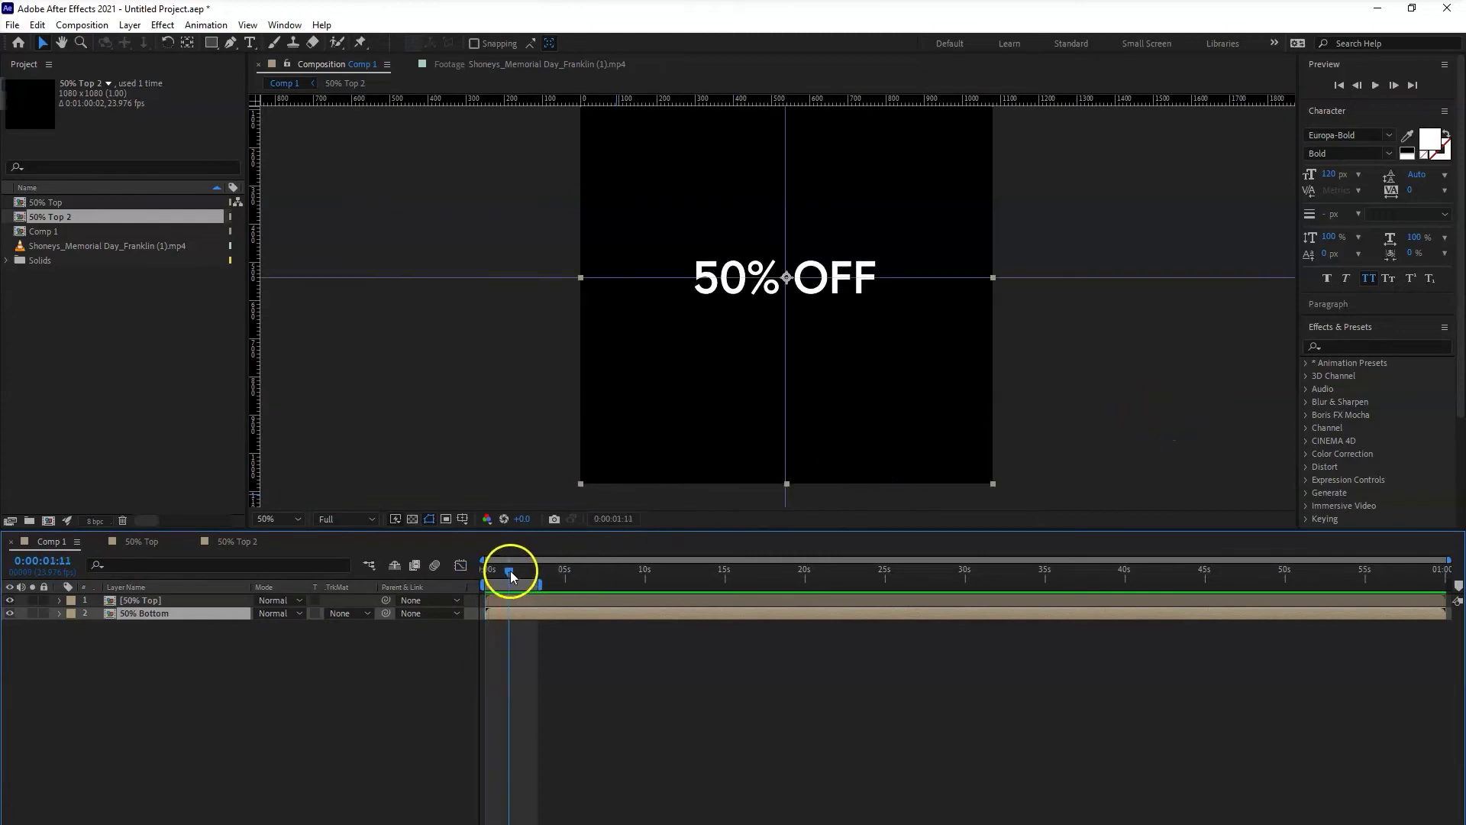
{"action": "key", "text": "space"}
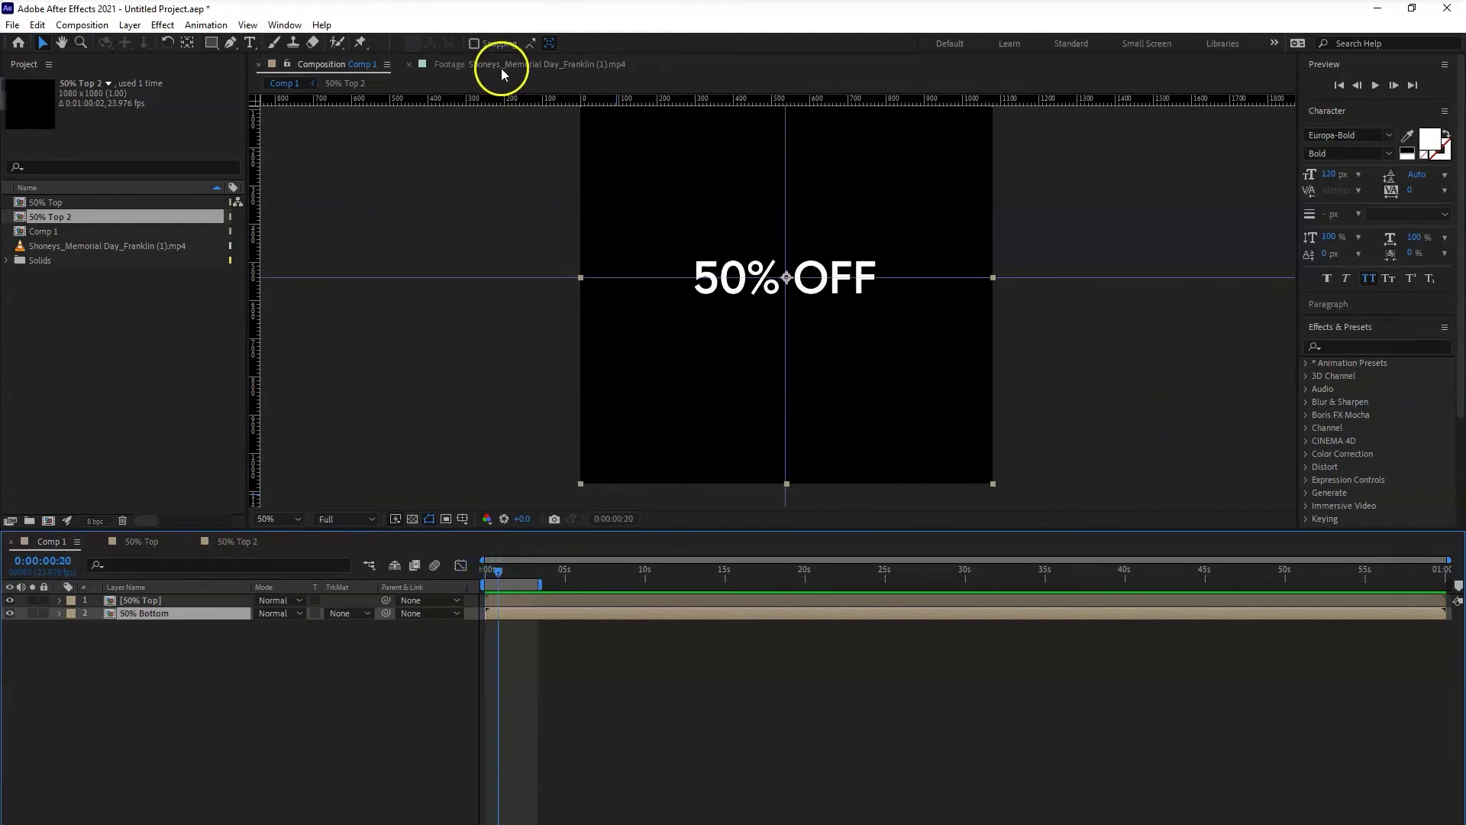
- Step through the reference footage to compare timing against Comp 1
{"action": "left_click", "coordinate": [501, 66]}
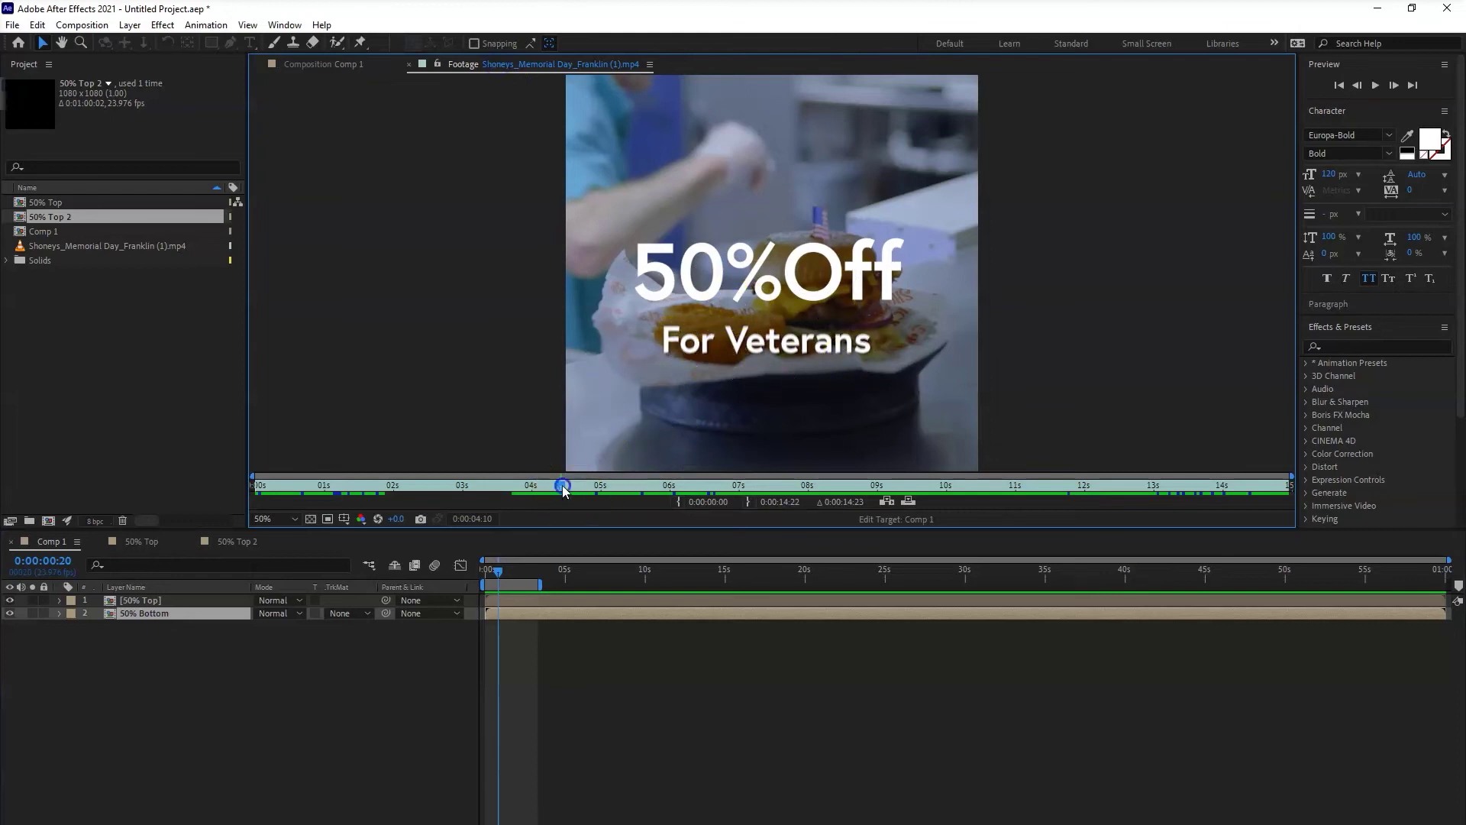
{"action": "left_click_drag", "start_coordinate": [563, 489], "coordinate": [569, 524]}
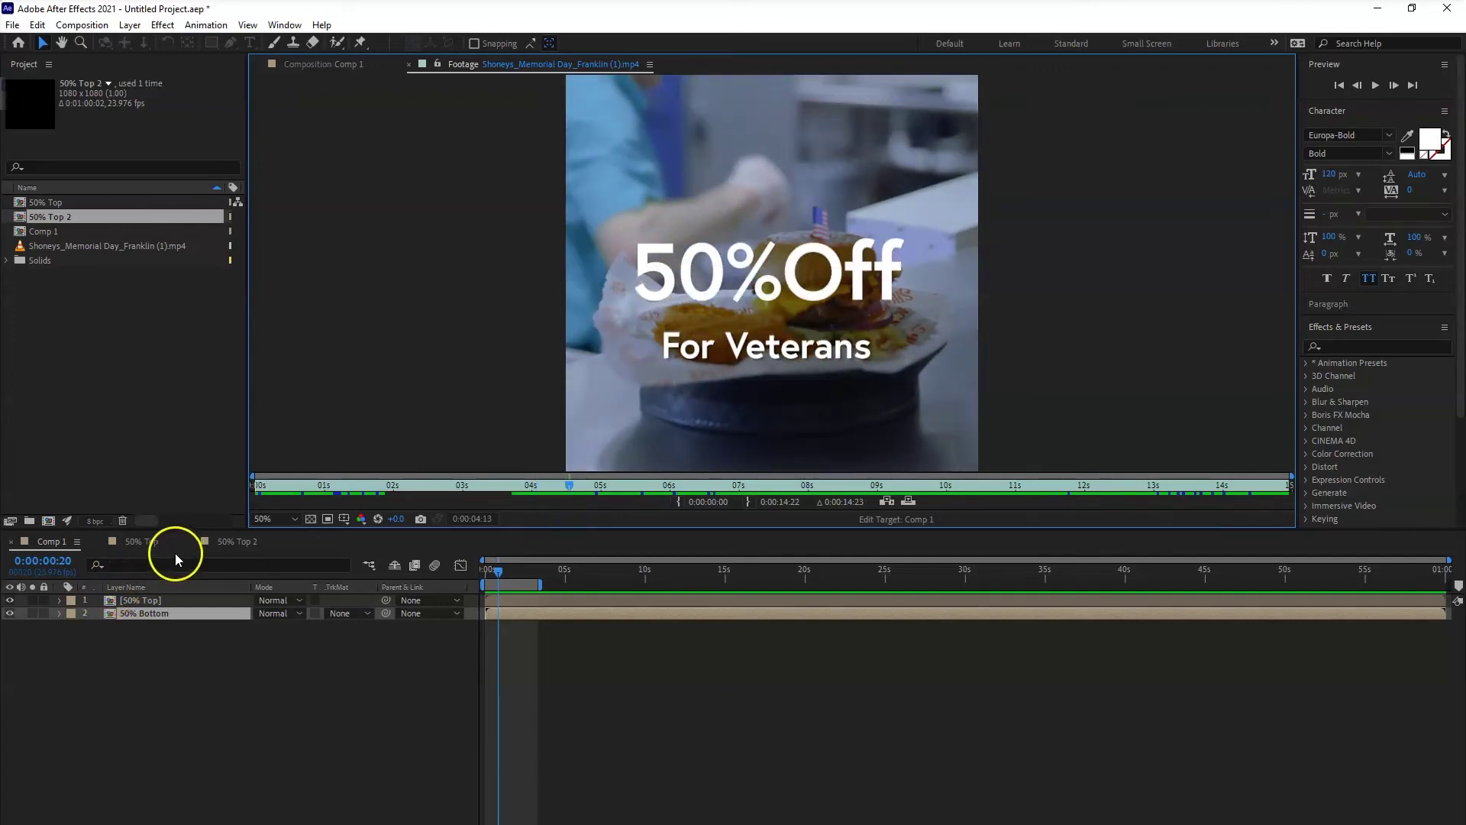
{"action": "left_click", "coordinate": [294, 66]}
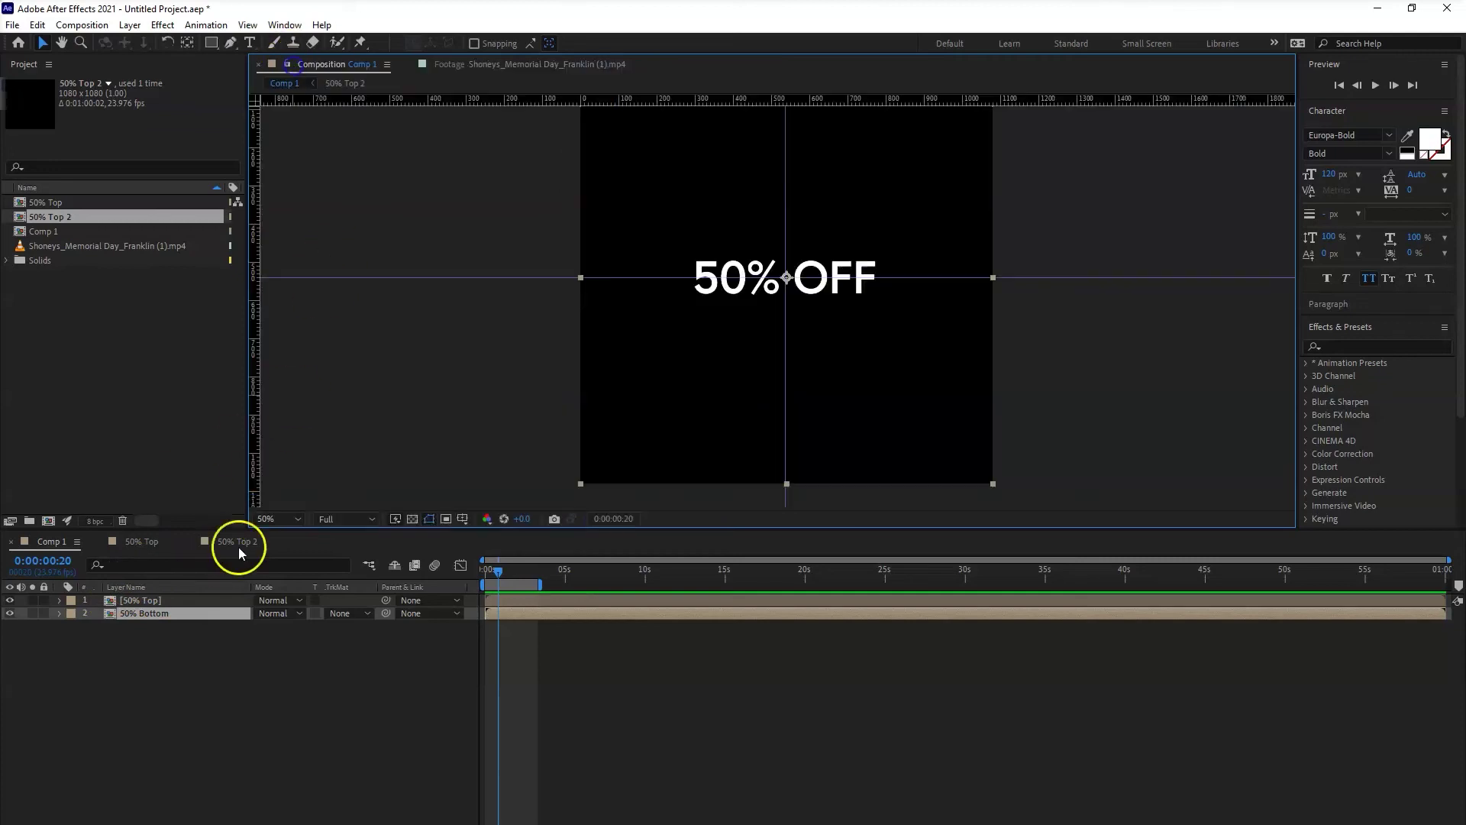
- Duplicate the 50% Bottom layer and 50% Top 2 comp, sourcing the copy from 50% Top 3
{"action": "key", "text": "ctrl+d"}
{"action": "left_click", "coordinate": [169, 617]}
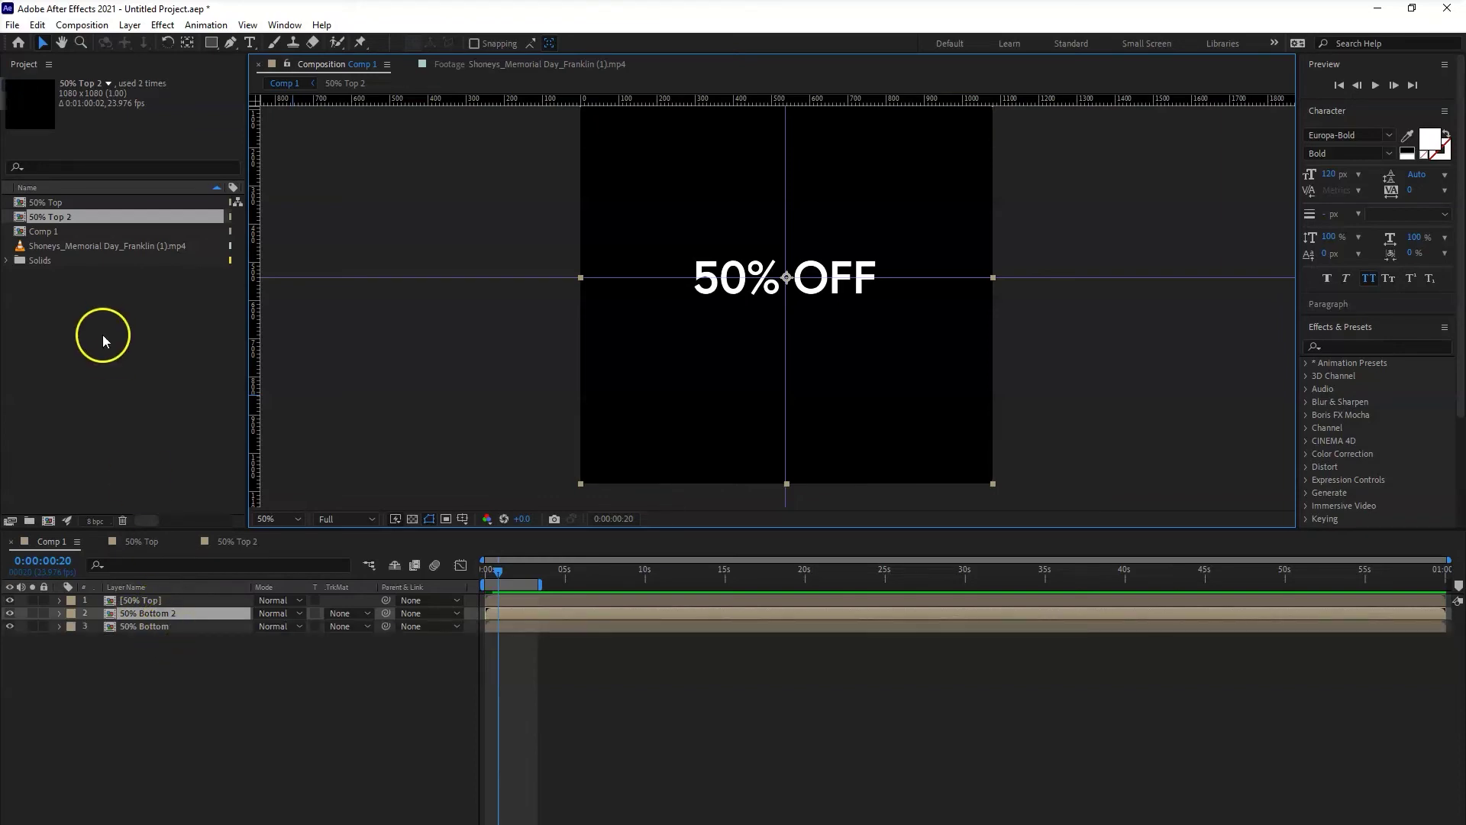
{"action": "left_click", "coordinate": [103, 219]}
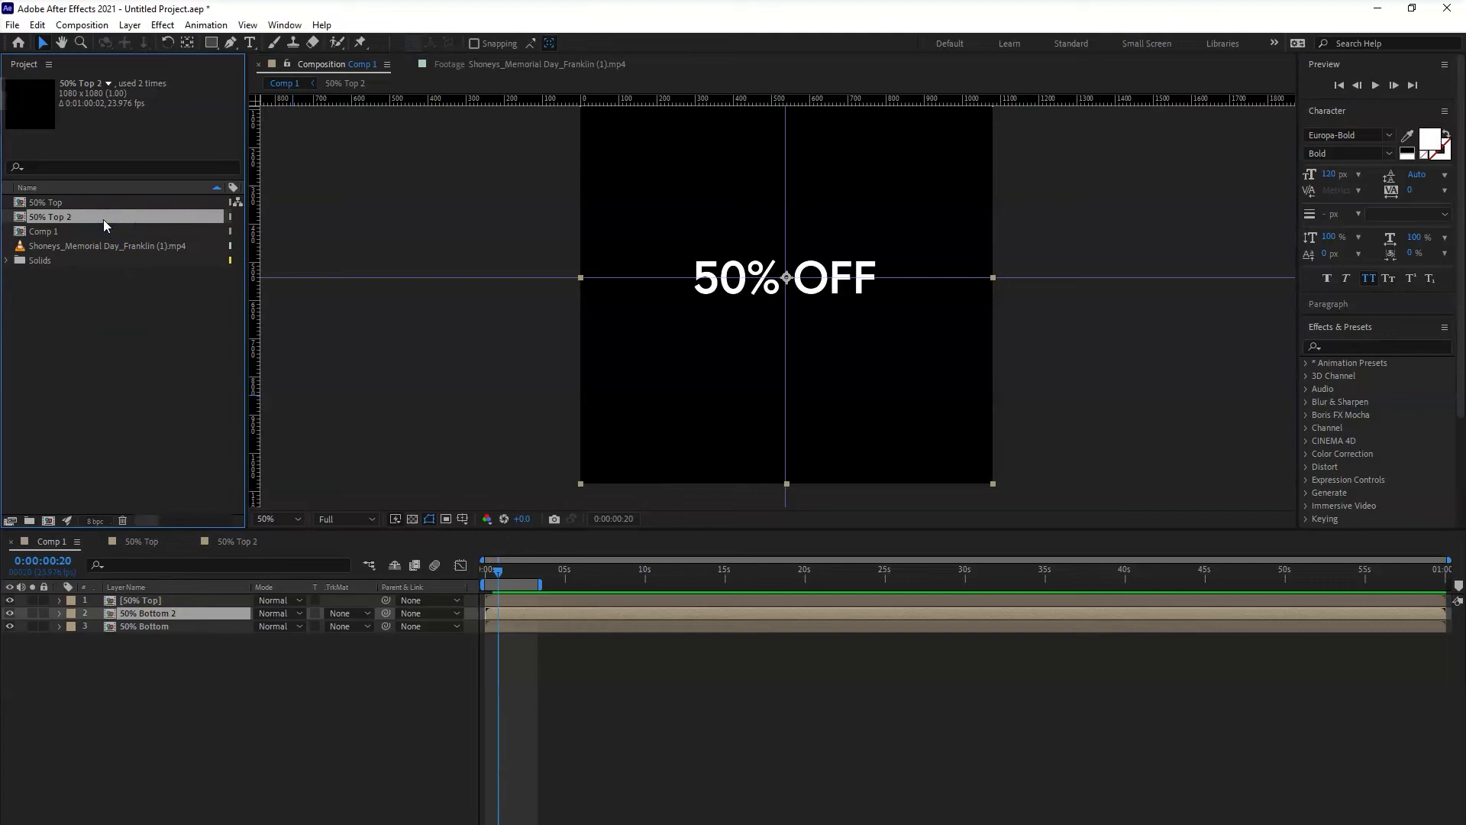
{"action": "key", "text": "ctrl+d"}
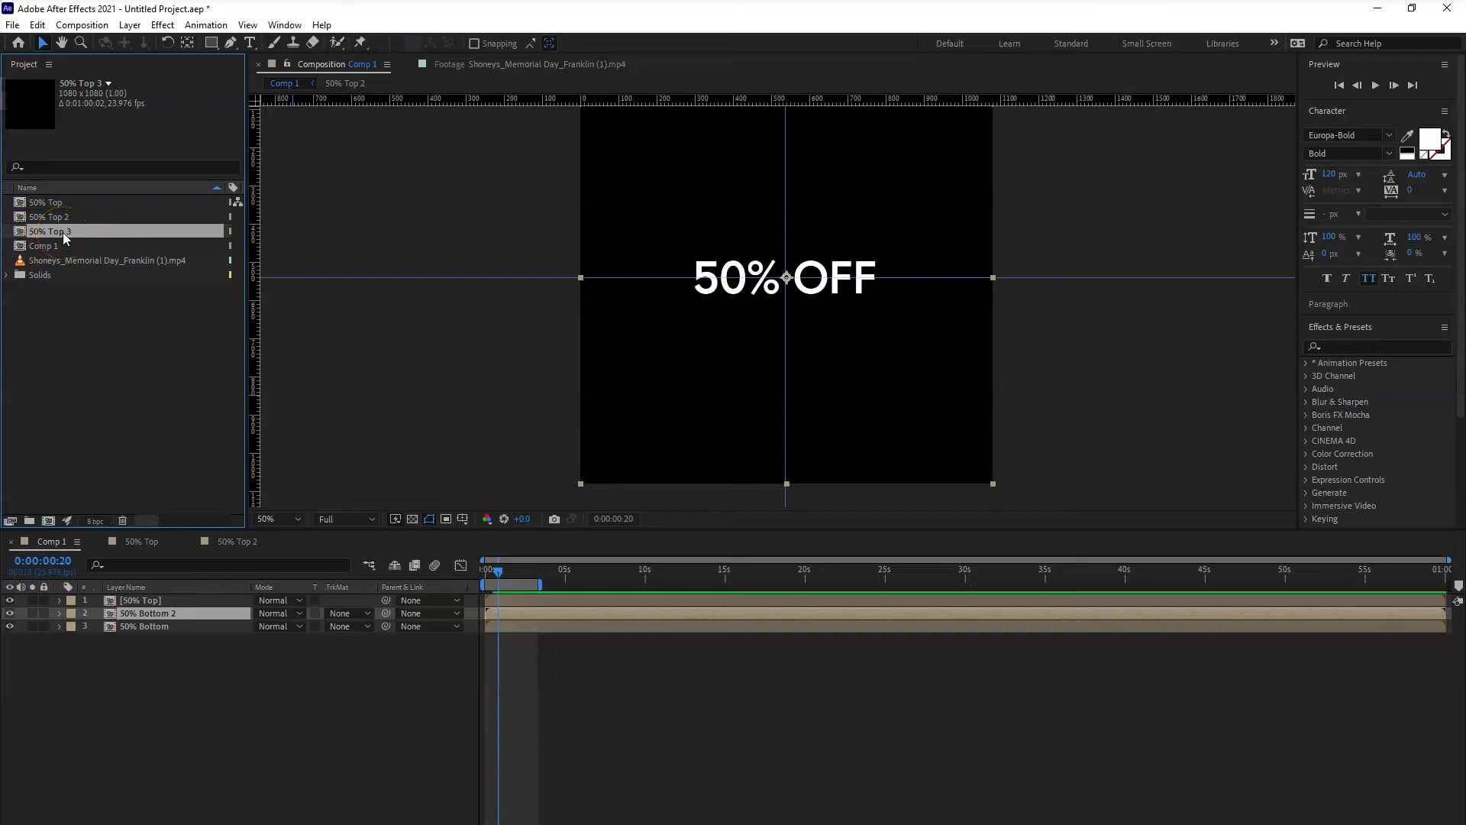
{"action": "left_click_drag", "start_coordinate": [65, 238], "coordinate": [182, 620]}
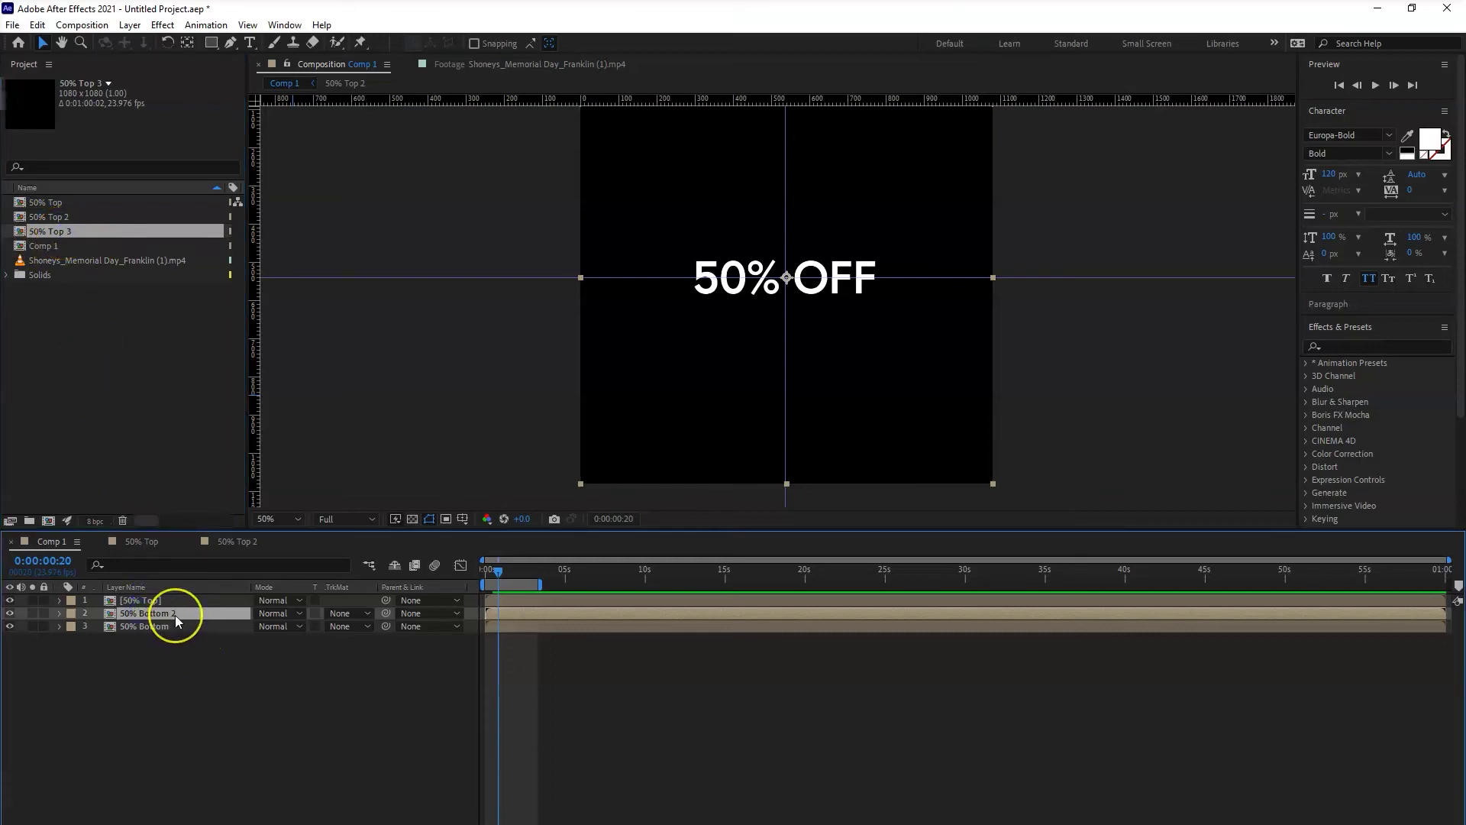
- Rename the layer 'For Veterans', move it below 50% Bottom, and open 50% Top 3
{"action": "key", "text": "Return"}
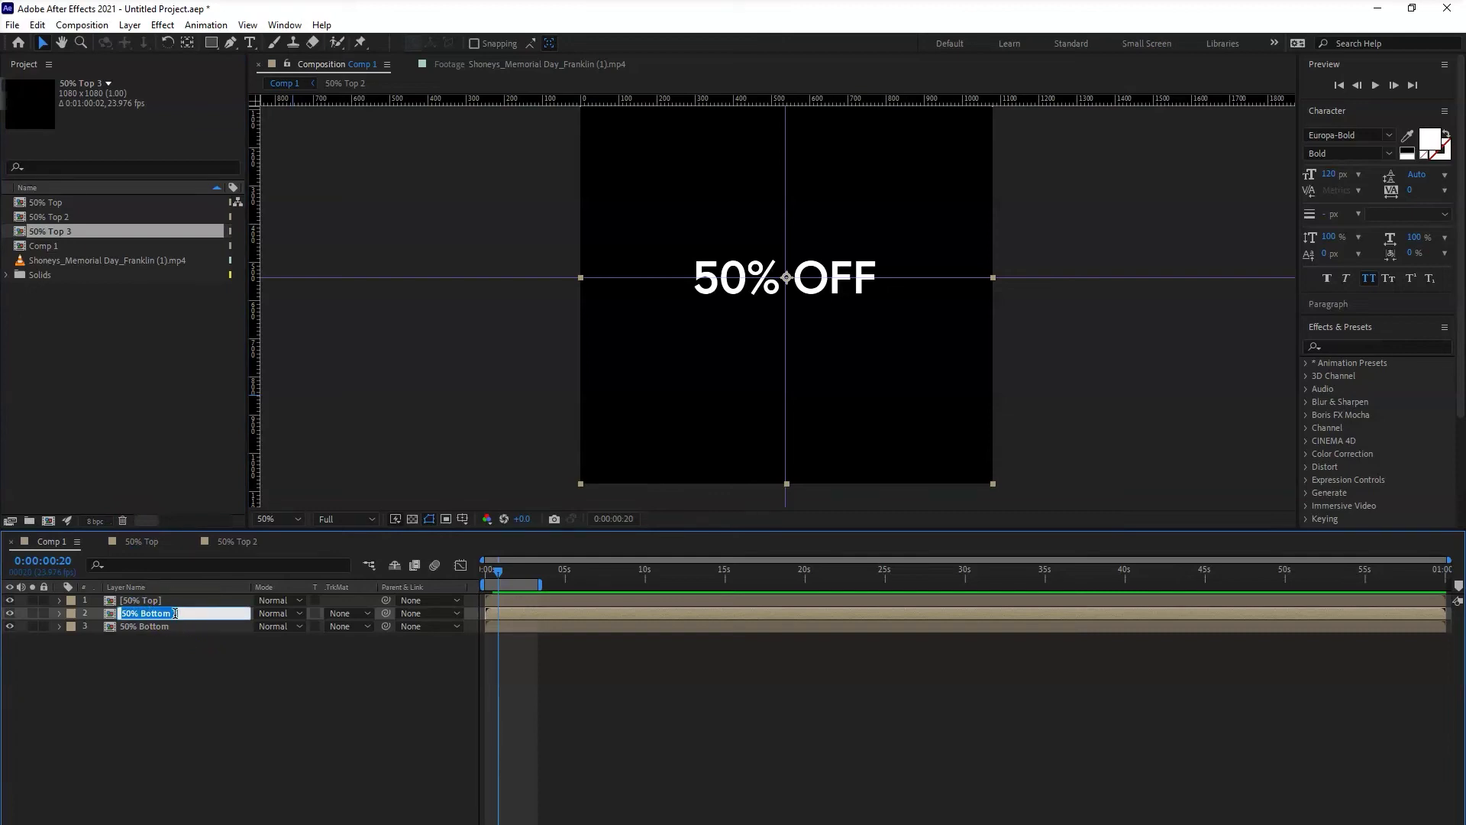
{"action": "type", "text": "For Veterans"}
{"action": "key", "text": "Return"}
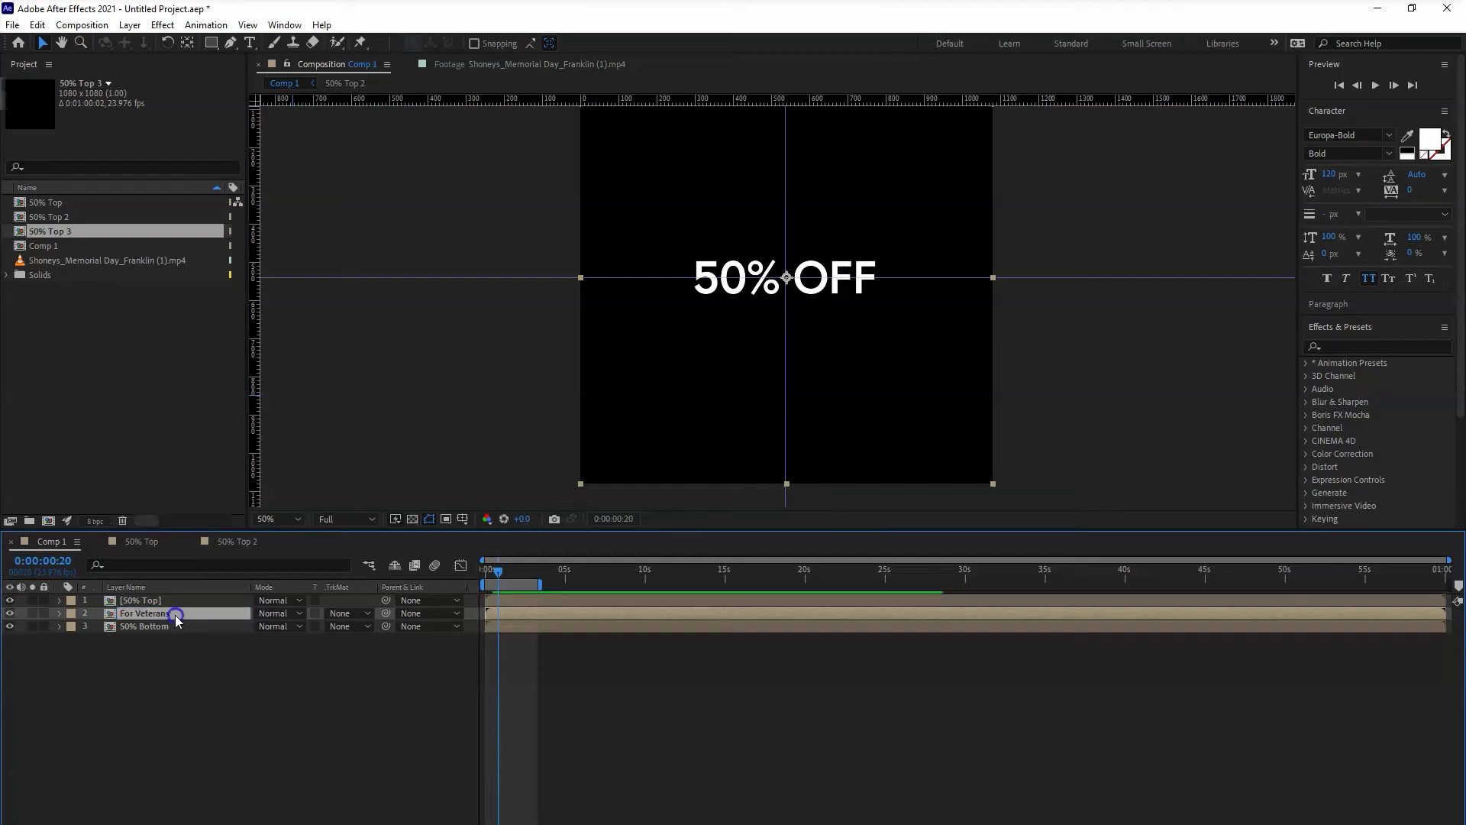
{"action": "left_click_drag", "start_coordinate": [145, 614], "coordinate": [169, 649]}
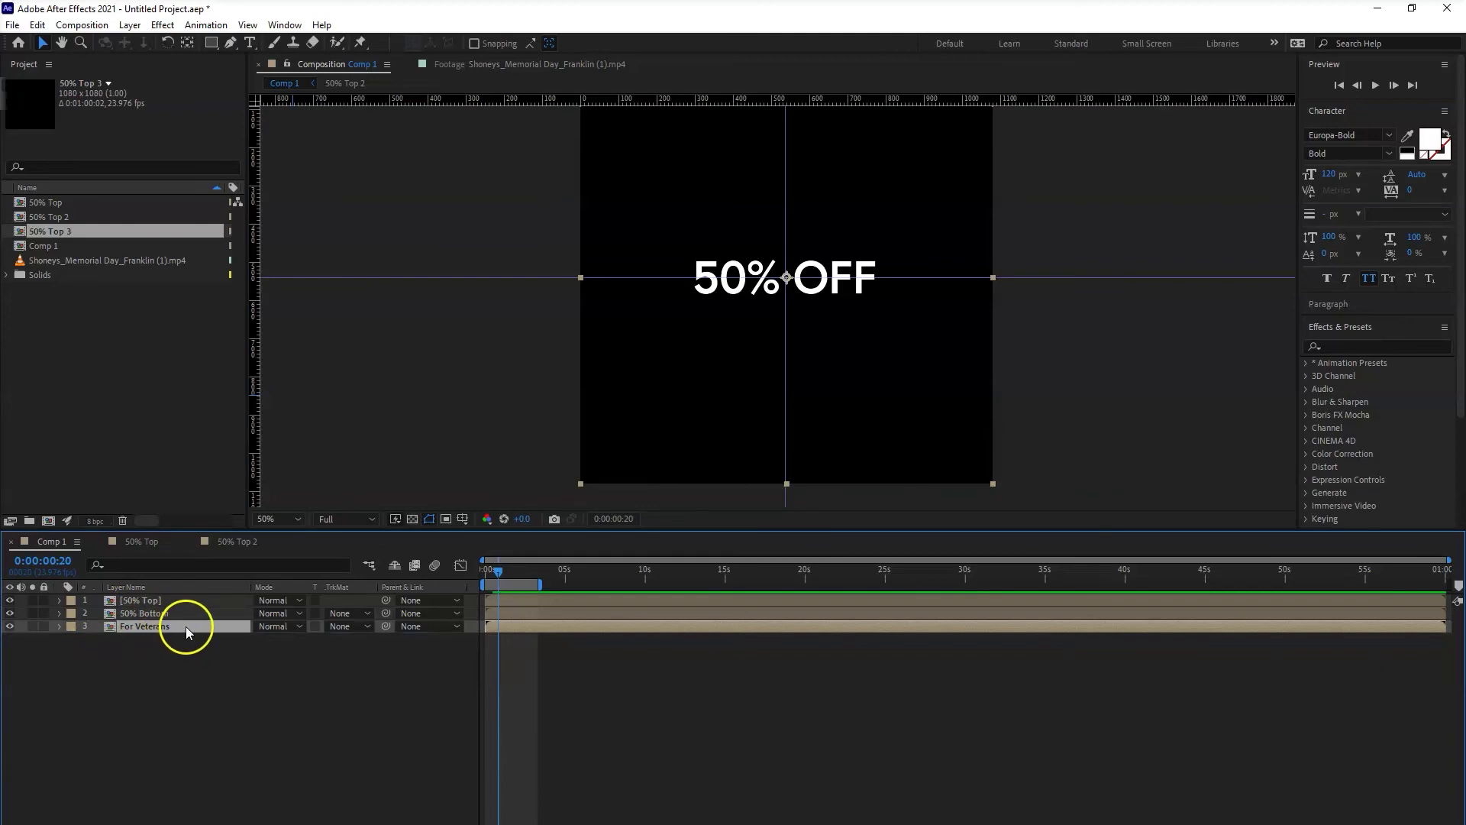
{"action": "double_click", "coordinate": [185, 626]}
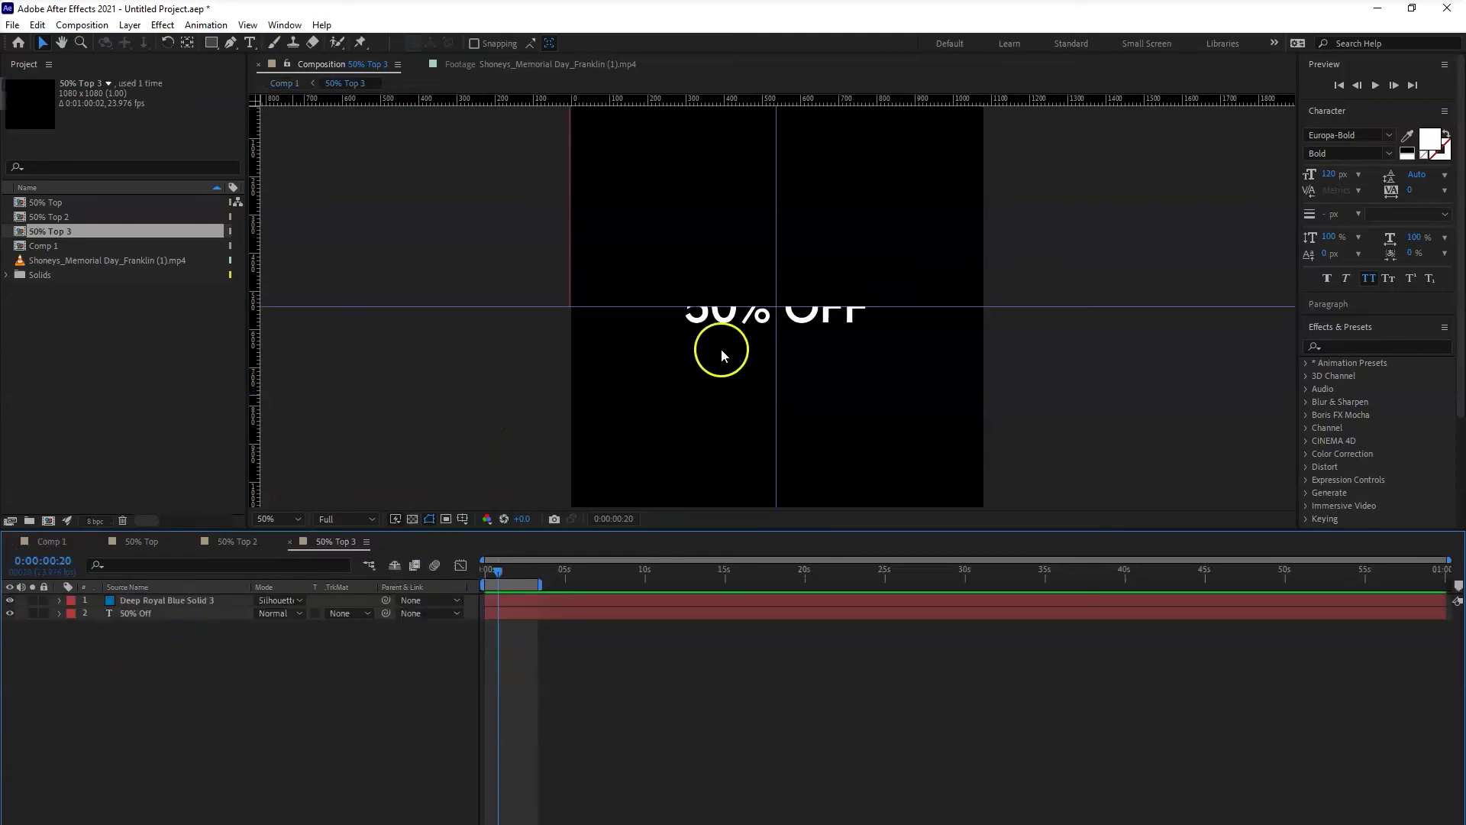
- Replace the 50% OFF text with 'For Veterans' at 36 px
{"action": "double_click", "coordinate": [723, 315]}
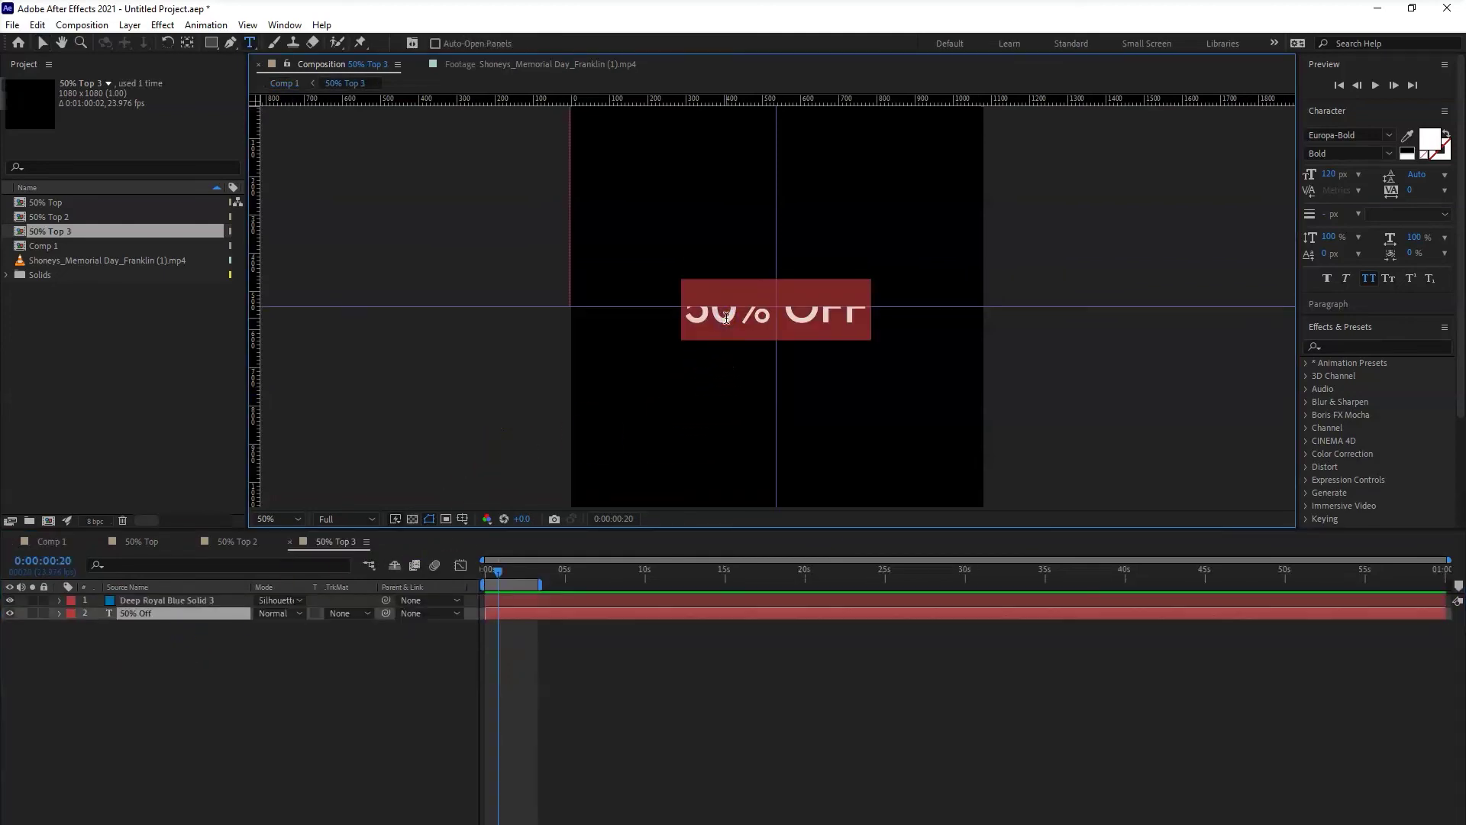
{"action": "key", "text": "BackSpace"}
{"action": "type", "text": "For"}
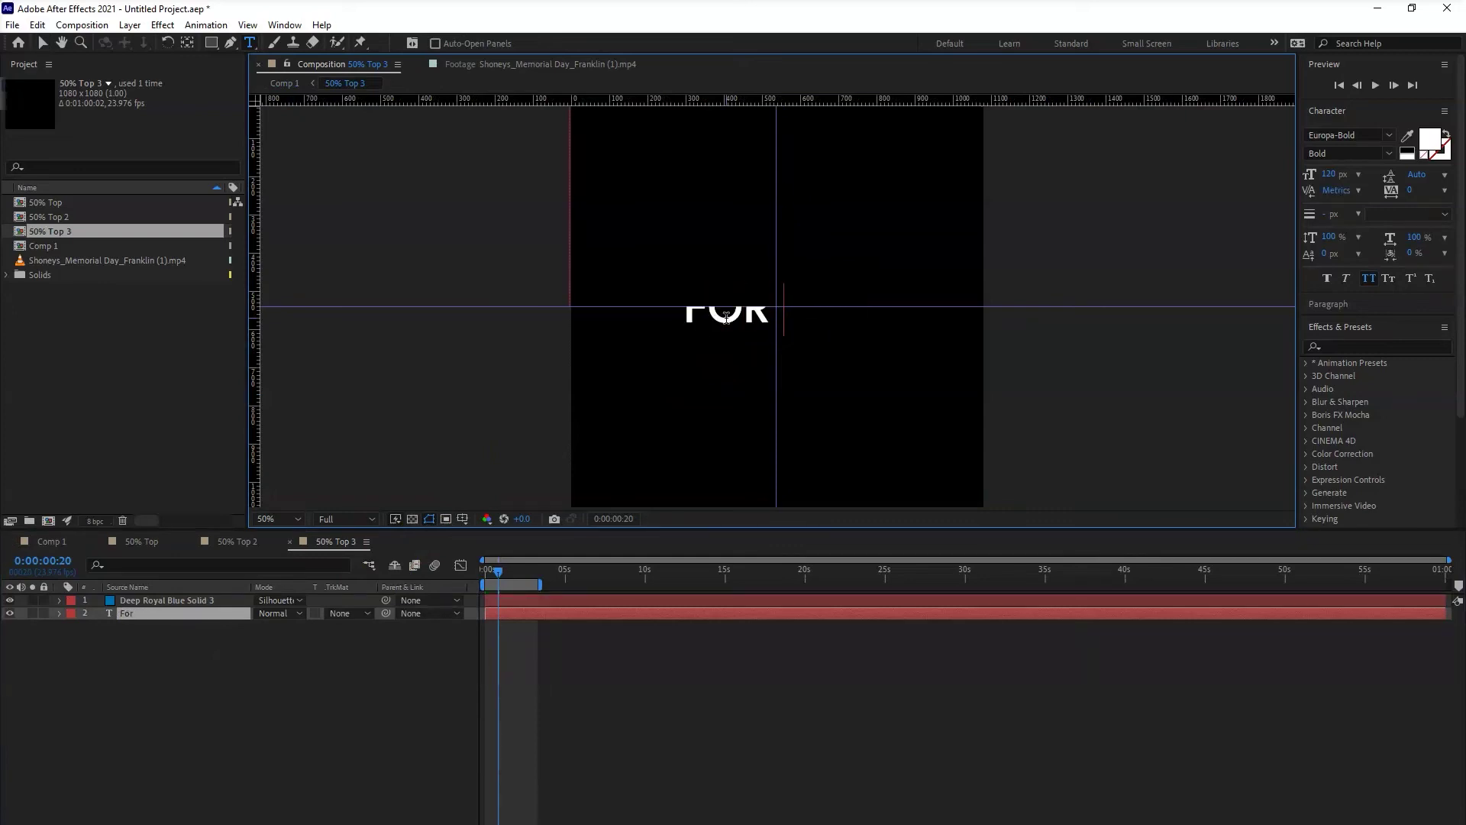
{"action": "type", "text": " Veterans"}
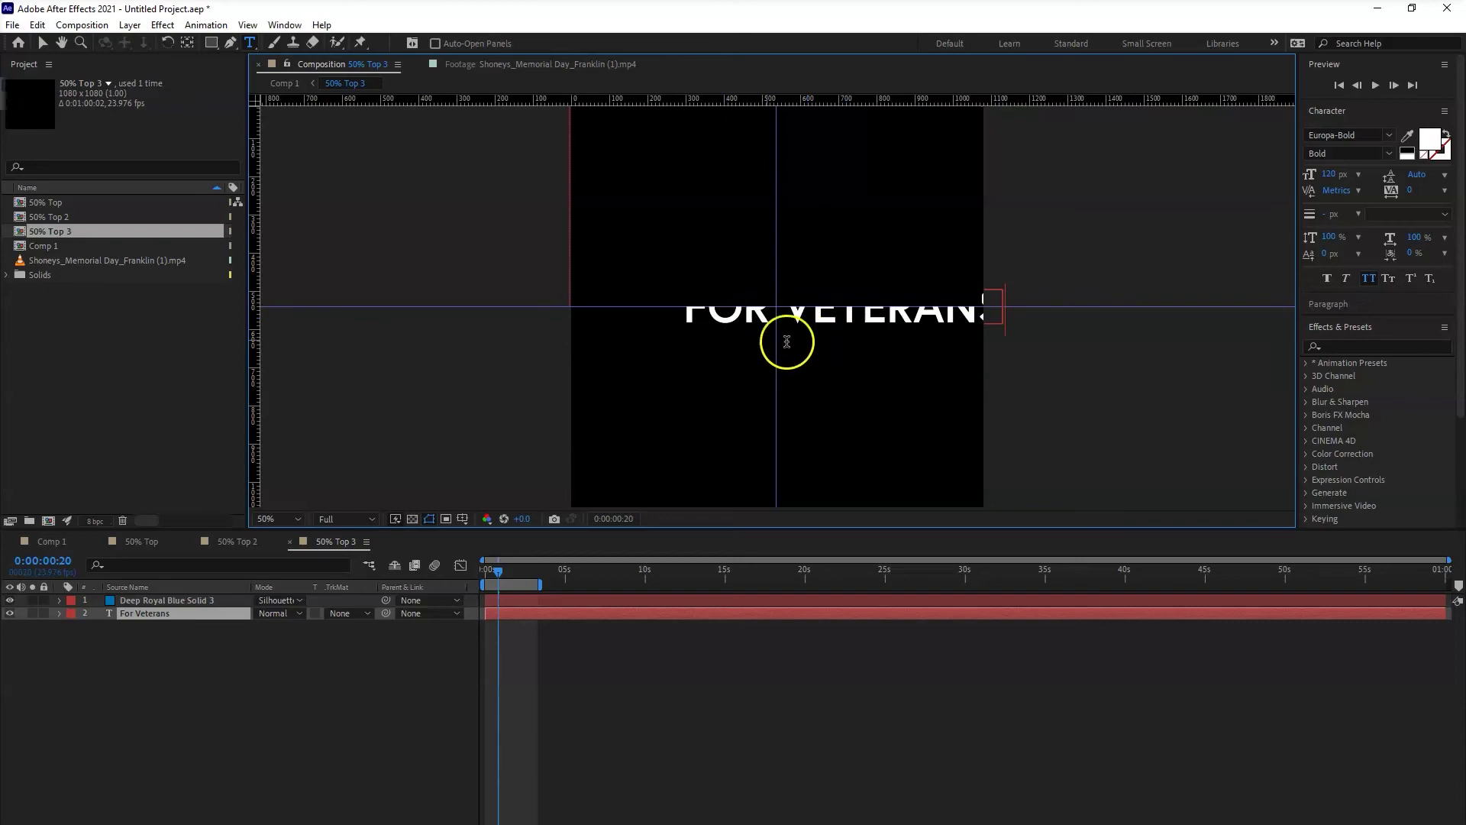
{"action": "left_click_drag", "start_coordinate": [677, 311], "coordinate": [1023, 303]}
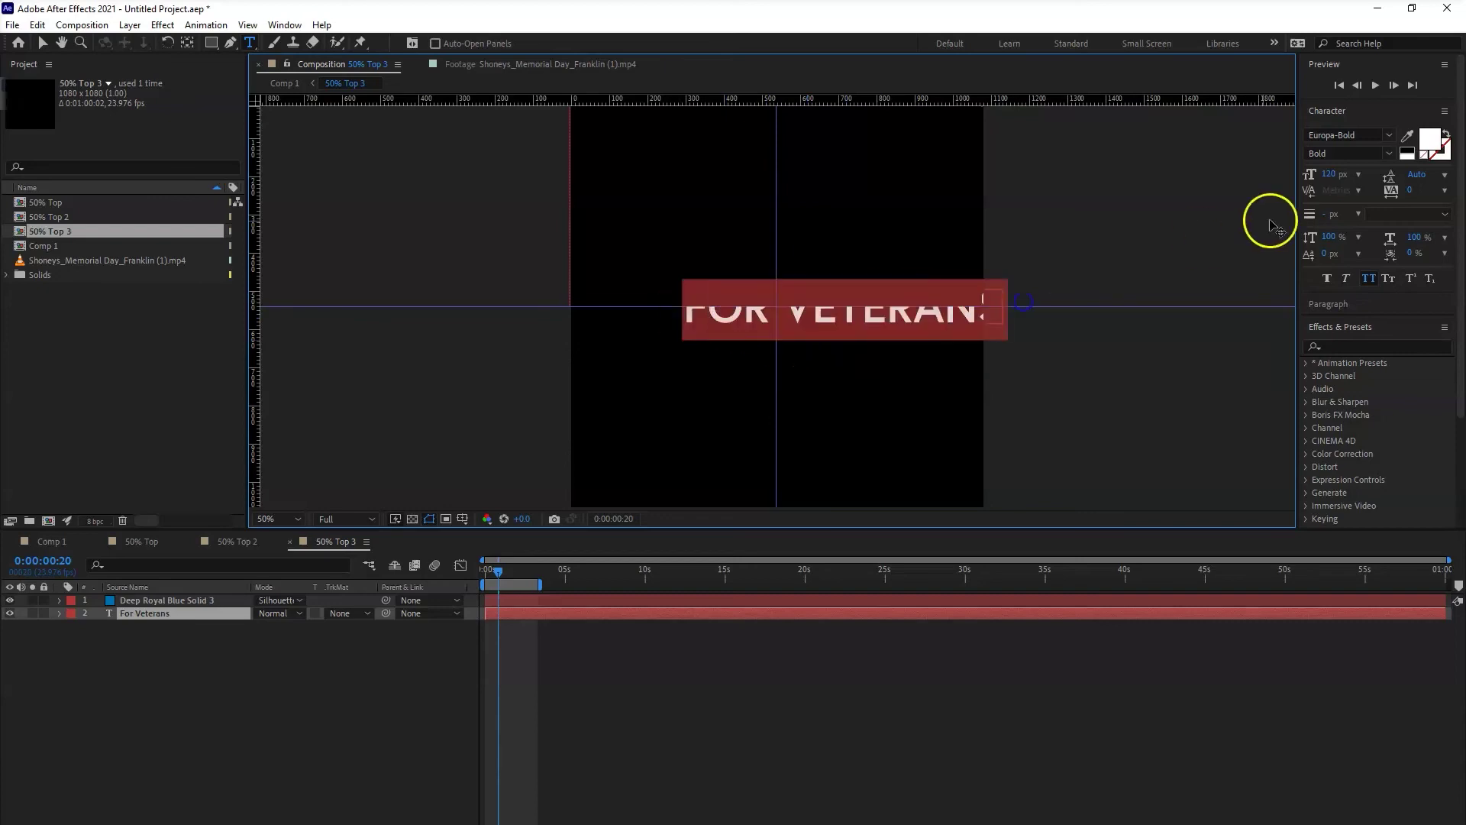
{"action": "left_click", "coordinate": [1358, 174]}
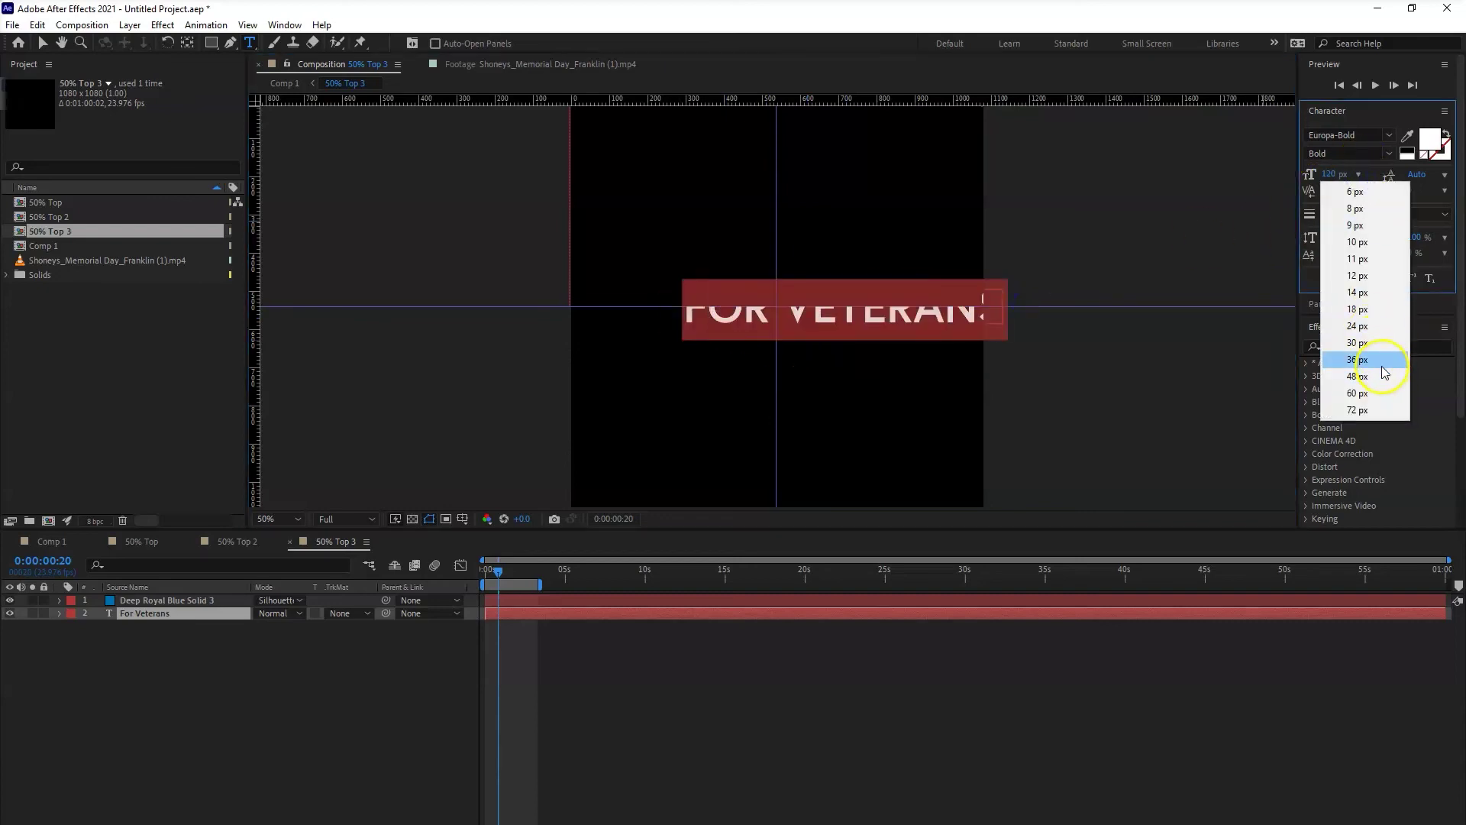
{"action": "left_click", "coordinate": [1366, 359]}
- Reveal the text's Position keyframes and try a new frame-12 position, then undo it
{"action": "left_click", "coordinate": [42, 44]}
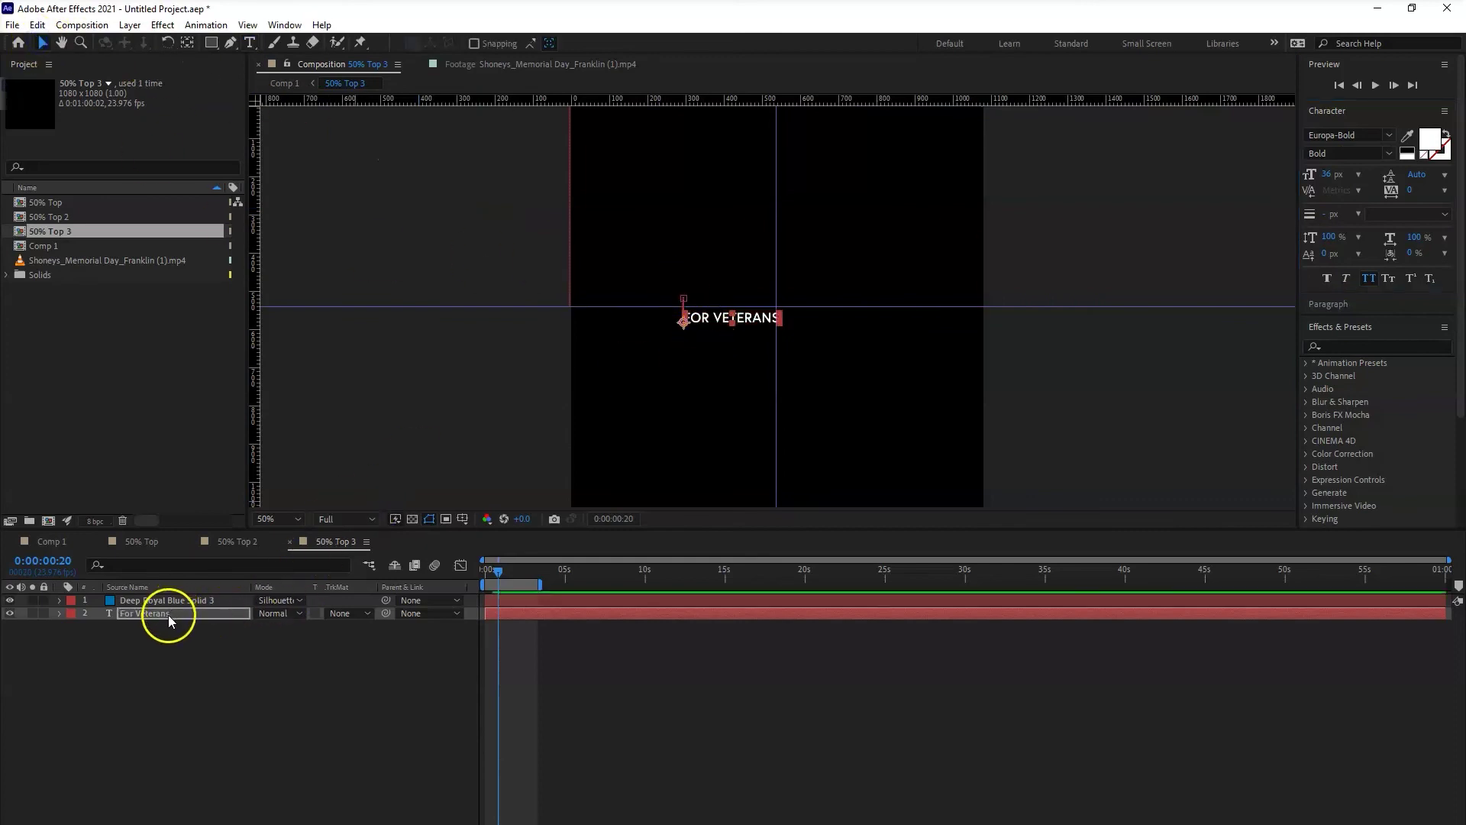
{"action": "key", "text": "p"}
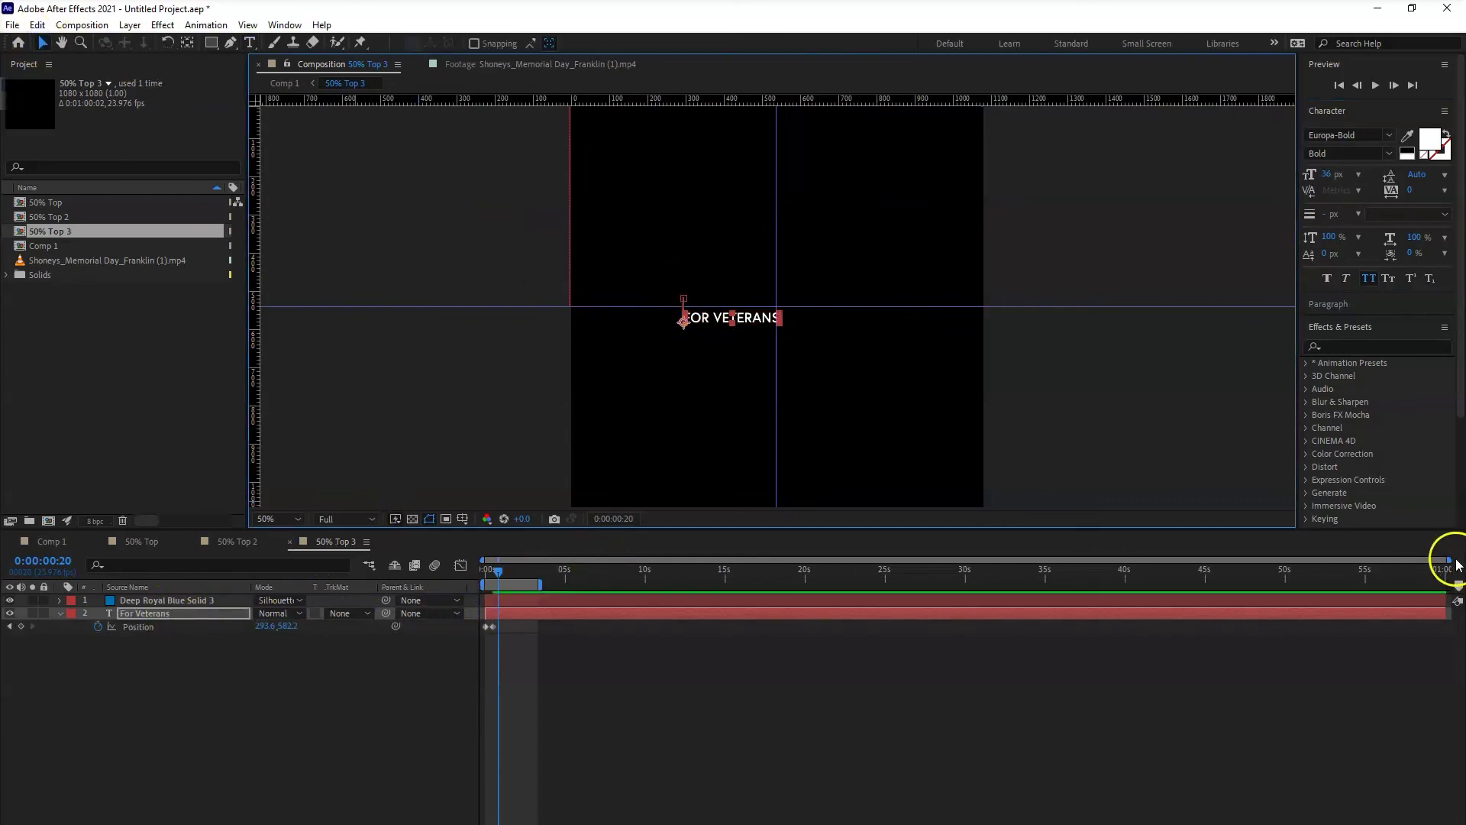
{"action": "left_click_drag", "start_coordinate": [1448, 560], "coordinate": [565, 605]}
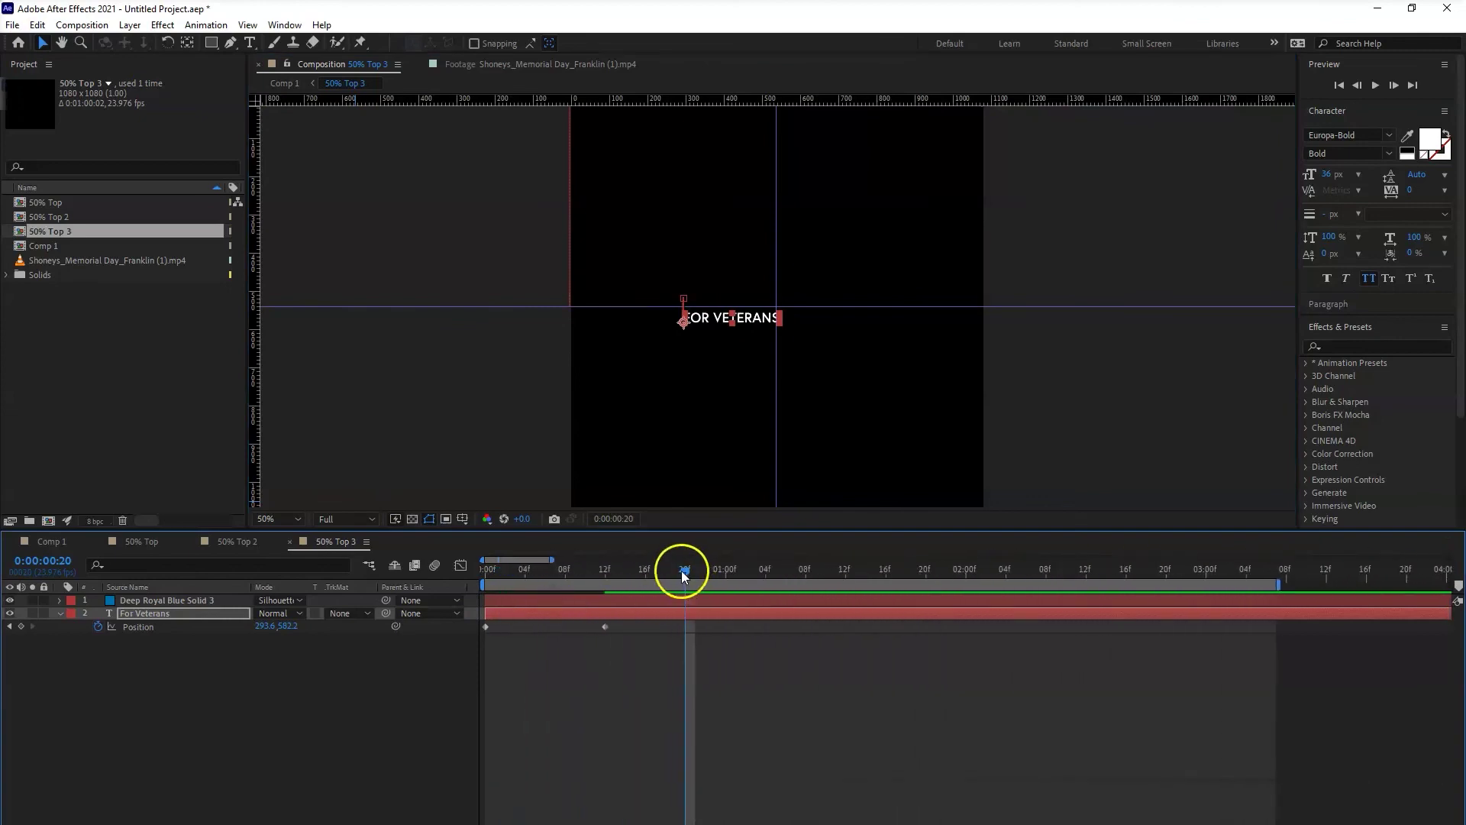
{"action": "left_click_drag", "start_coordinate": [681, 570], "coordinate": [603, 575]}
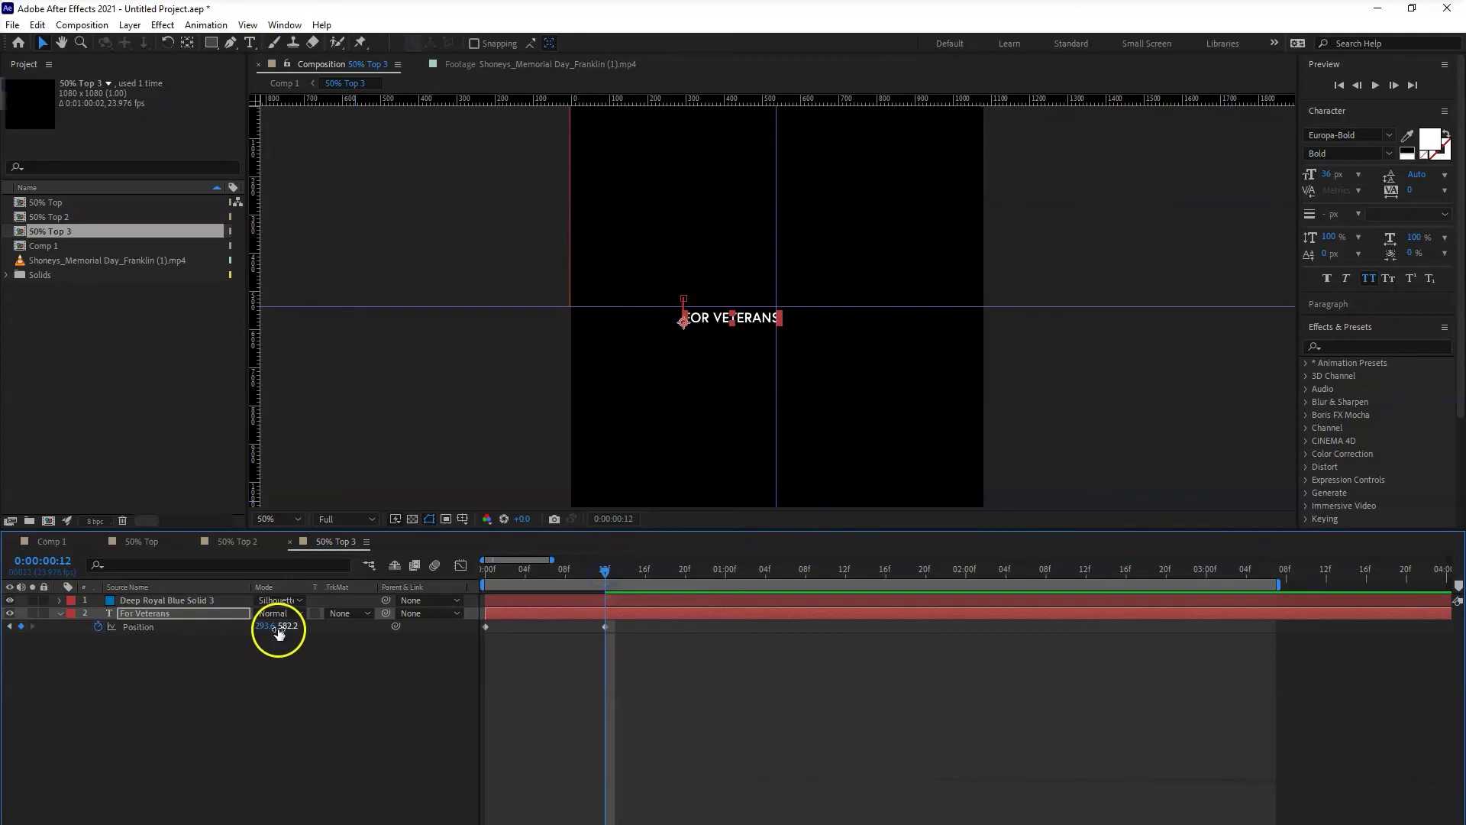
{"action": "left_click_drag", "start_coordinate": [278, 632], "coordinate": [359, 633]}
{"action": "key", "text": "ctrl+z"}
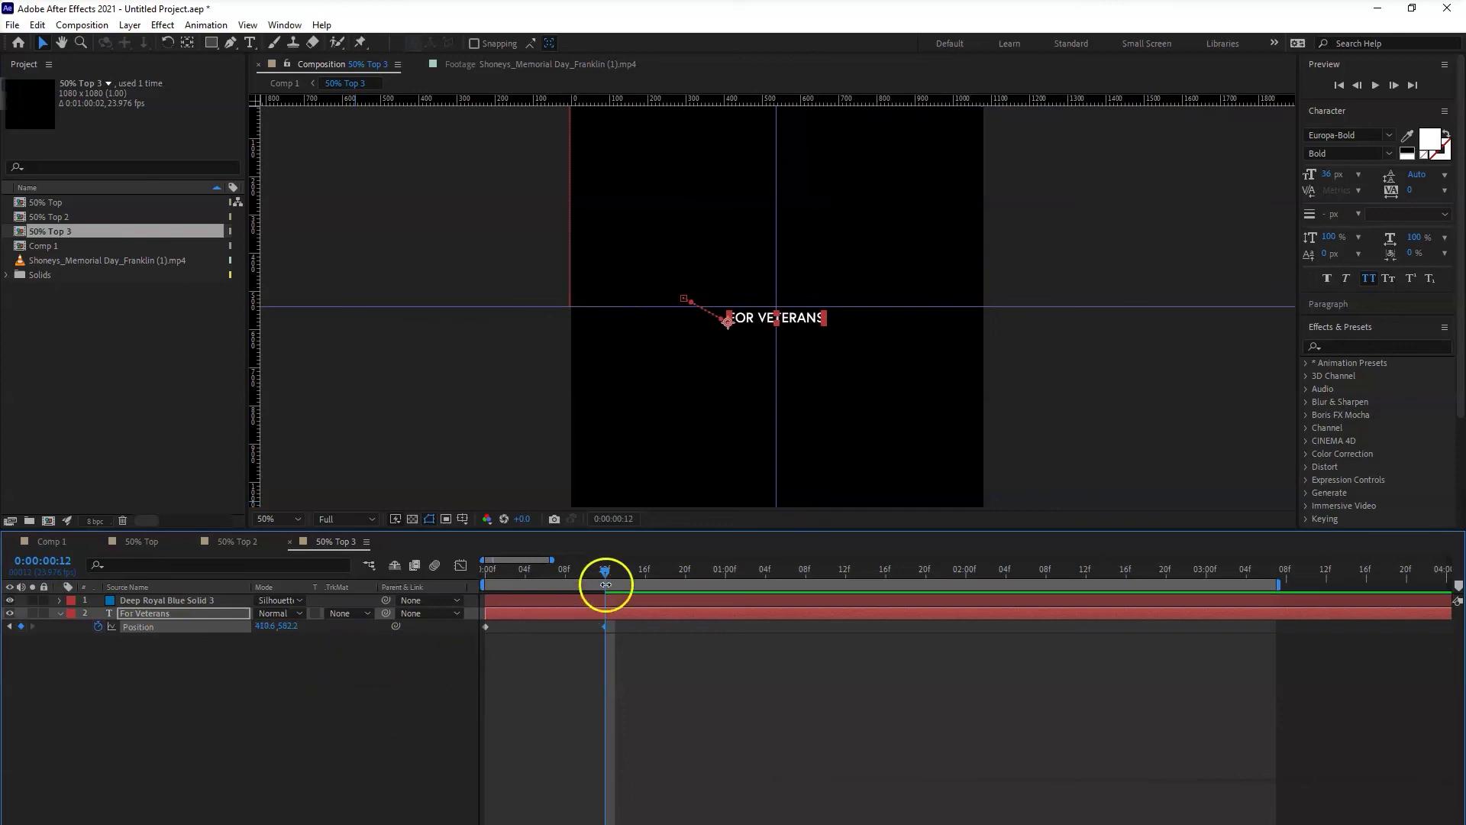
- Change the starting Position X at frame 0 and scrub to check the slide-in
{"action": "left_click_drag", "start_coordinate": [608, 572], "coordinate": [486, 570]}
{"action": "left_click", "coordinate": [271, 626]}
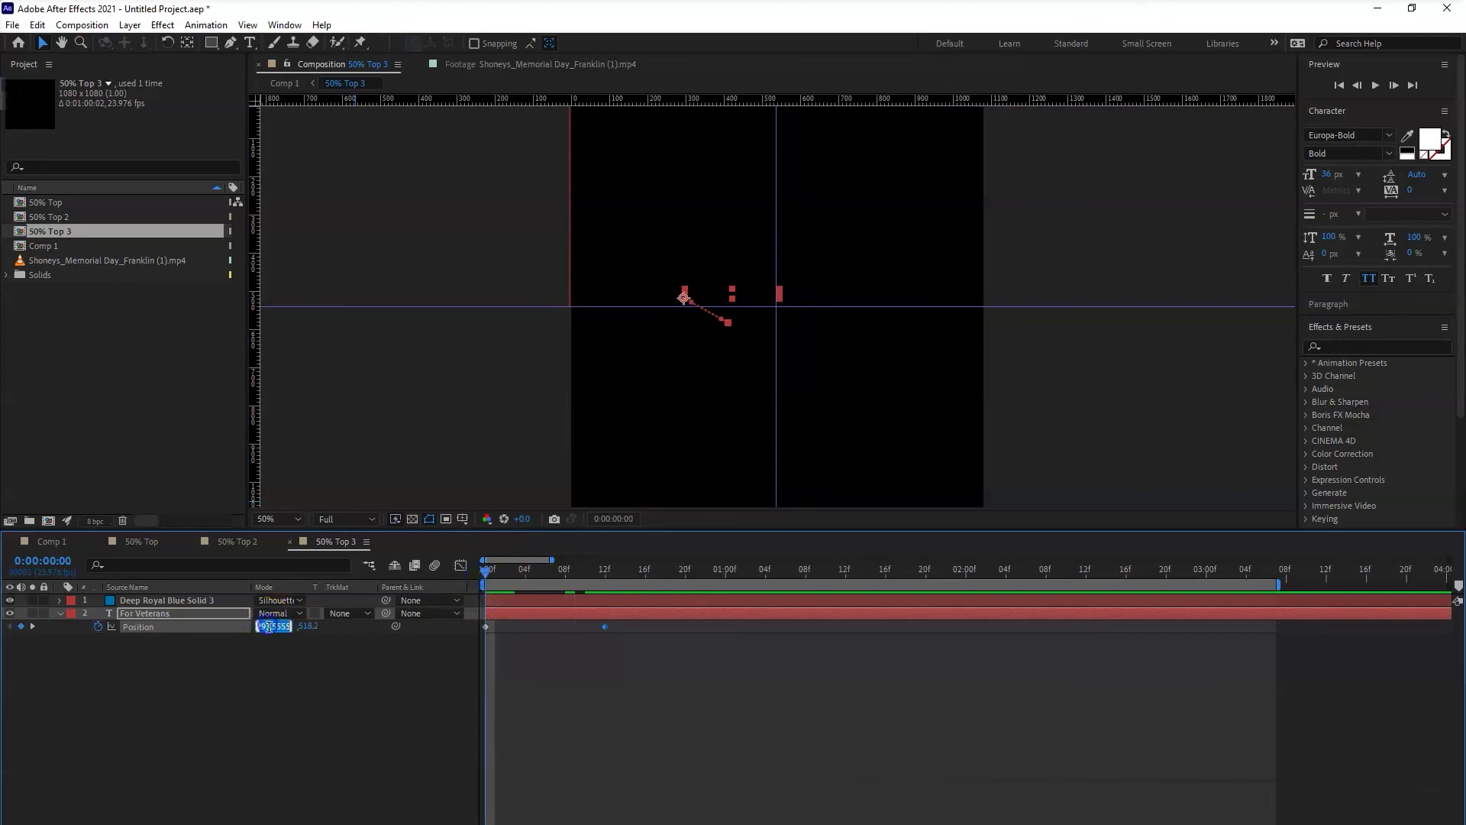
{"action": "type", "text": "410.6"}
{"action": "left_click", "coordinate": [271, 701]}
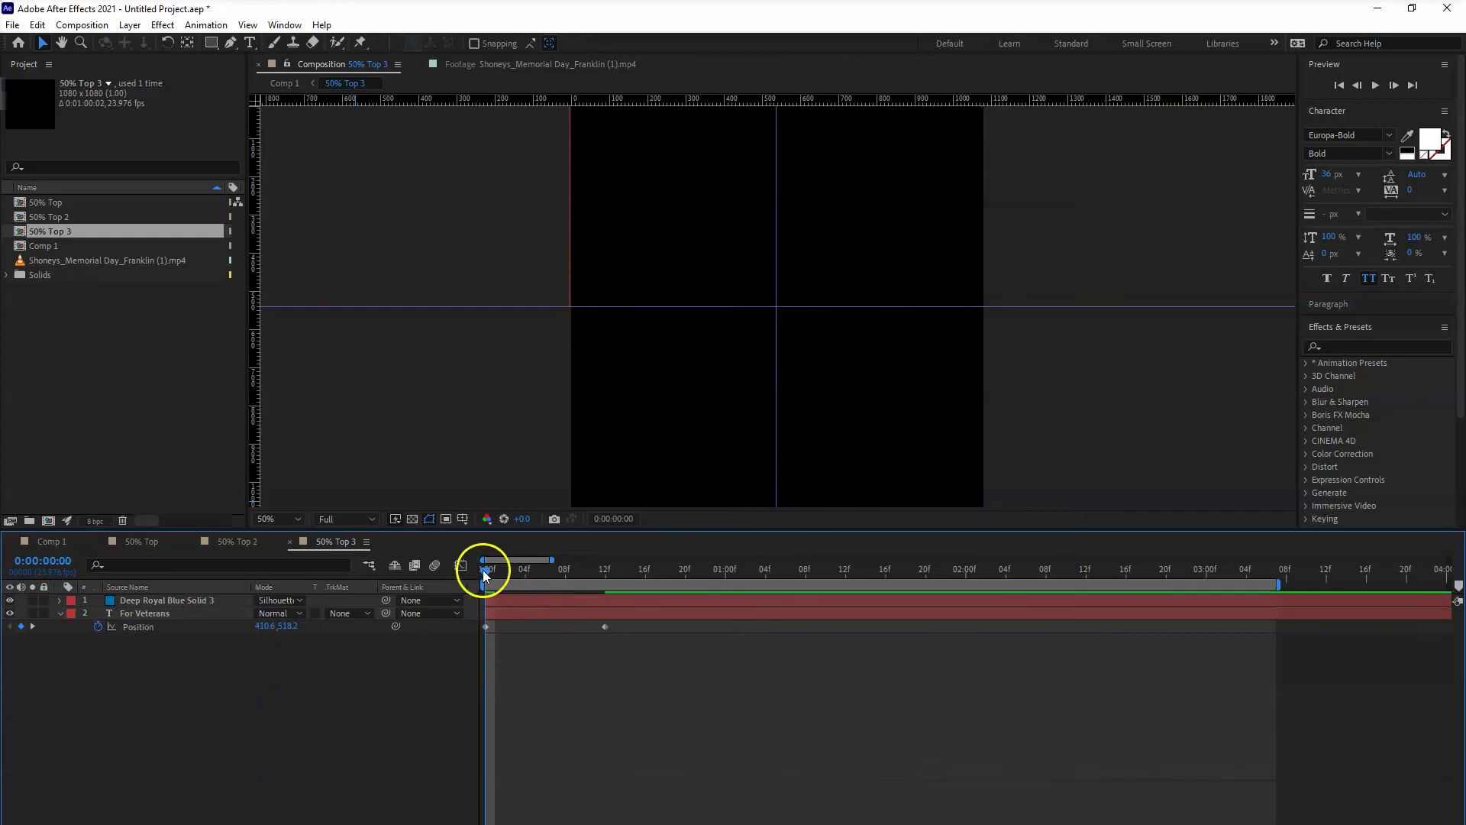
{"action": "left_click_drag", "start_coordinate": [484, 573], "coordinate": [655, 585]}
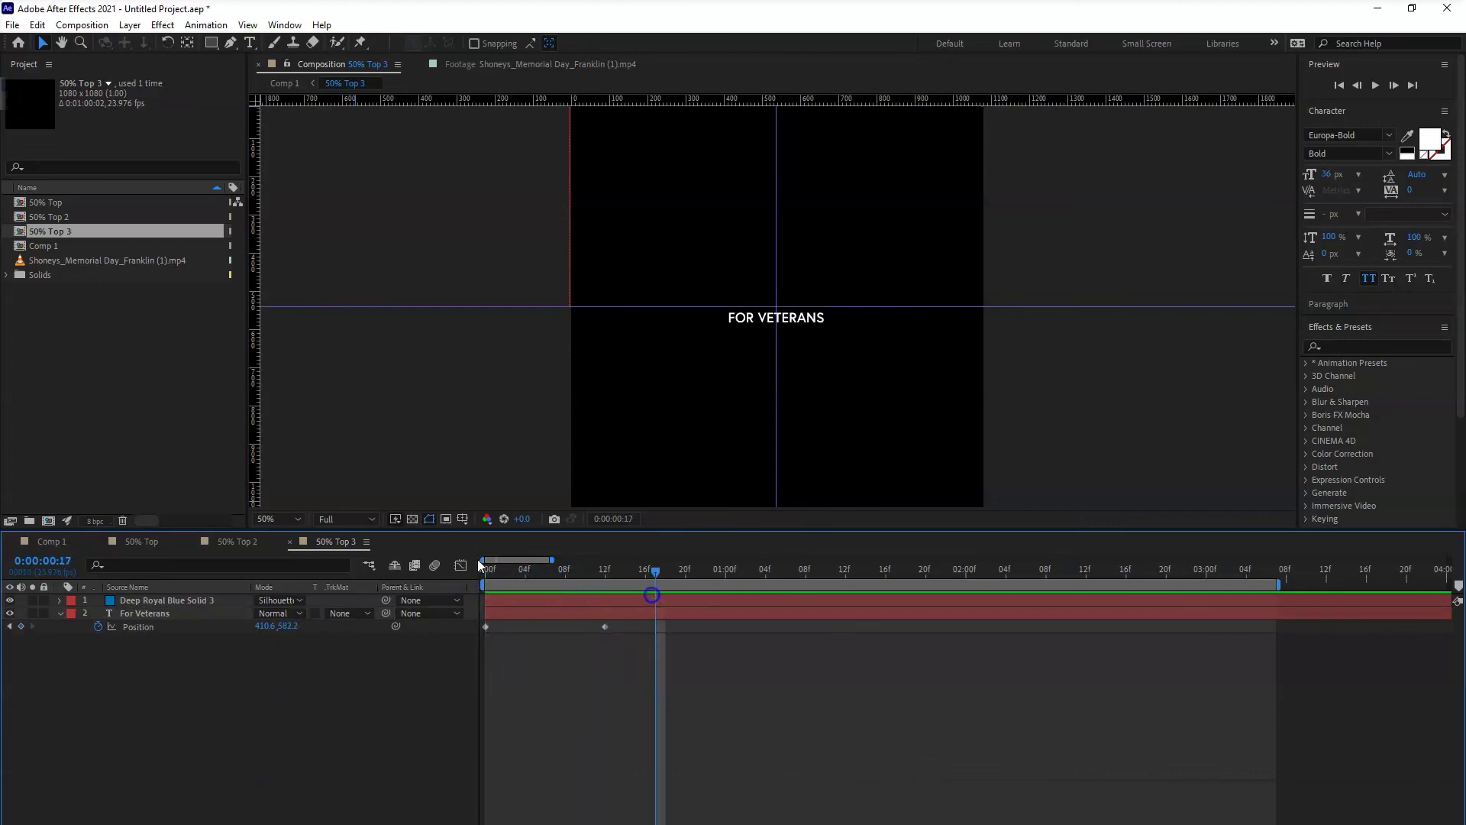
{"action": "left_click", "coordinate": [51, 543]}
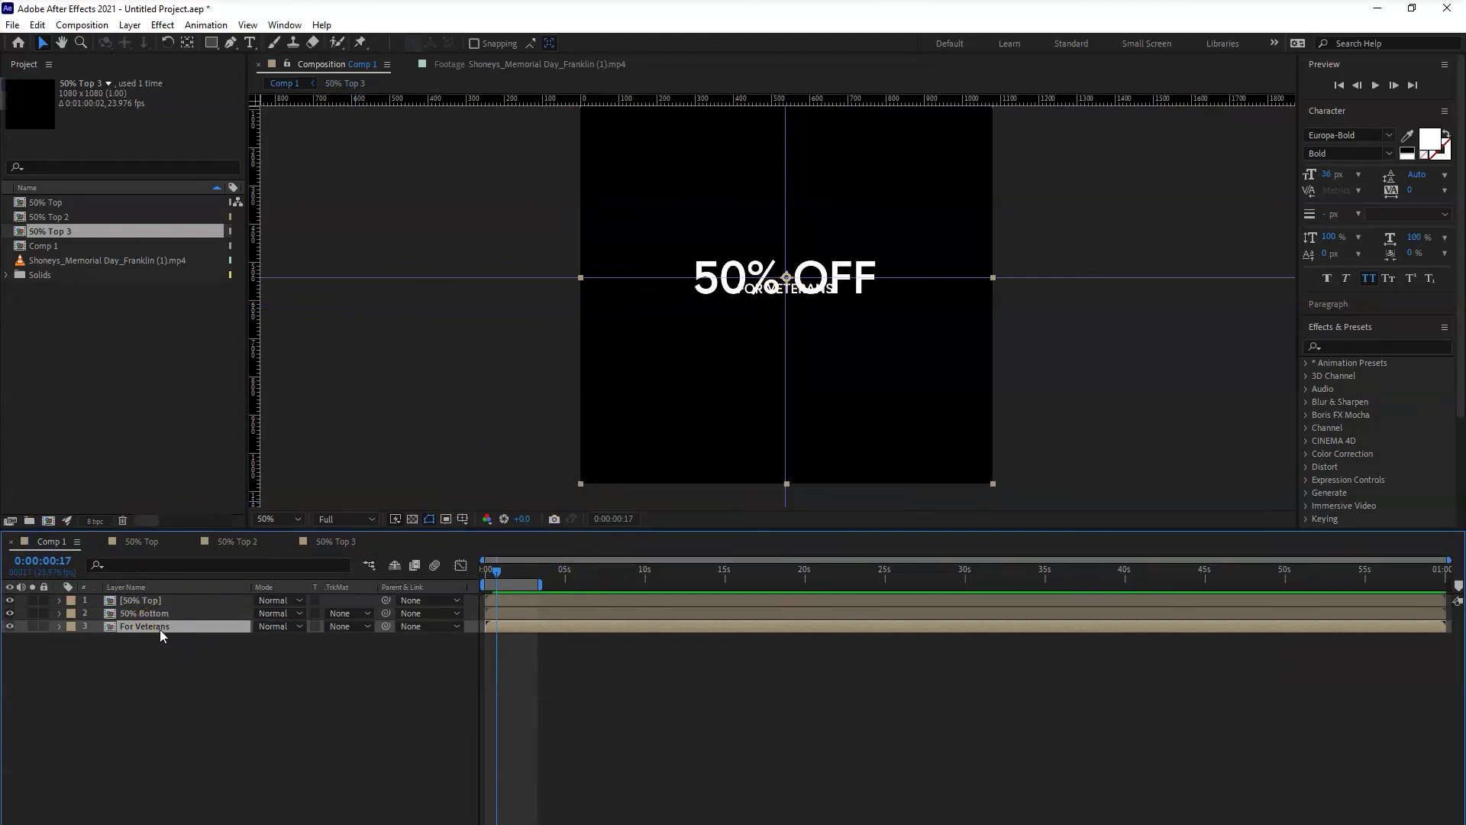
- Scrub For Veterans' Position Y from 540 to 615, then return the playhead to the start
{"action": "key", "text": "p"}
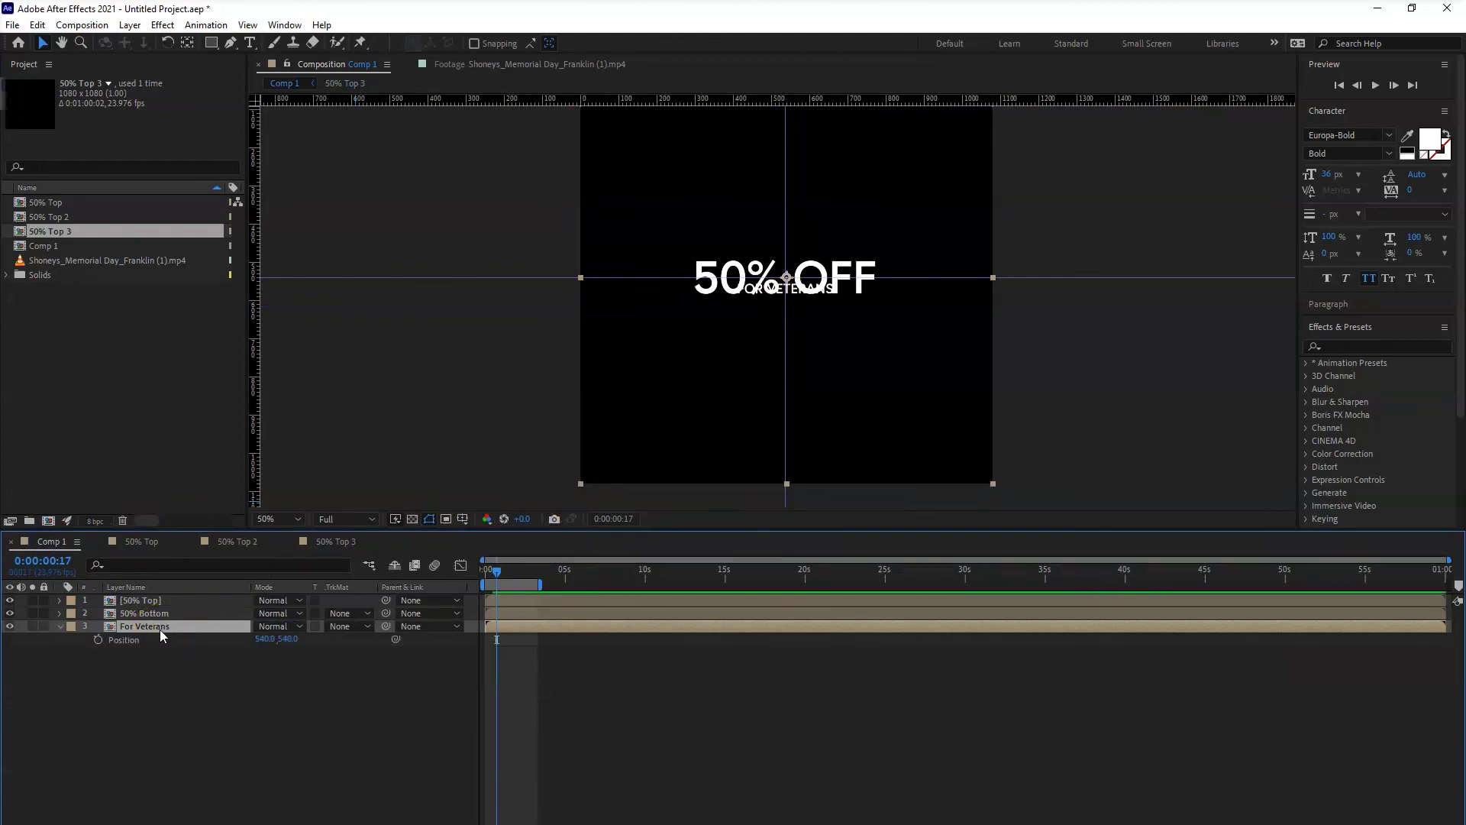
{"action": "left_click", "coordinate": [295, 641]}
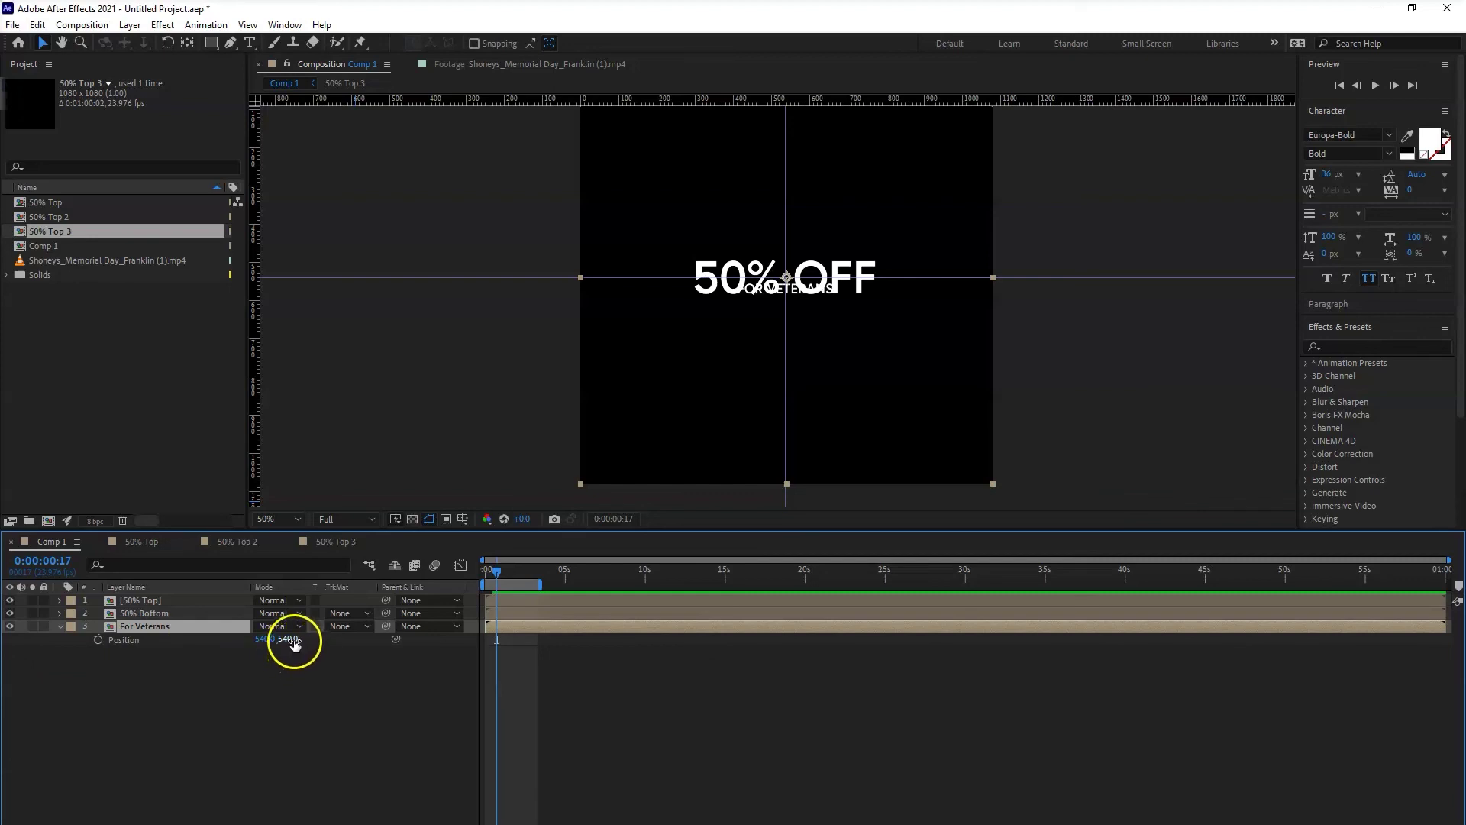
{"action": "left_click_drag", "start_coordinate": [295, 646], "coordinate": [337, 655]}
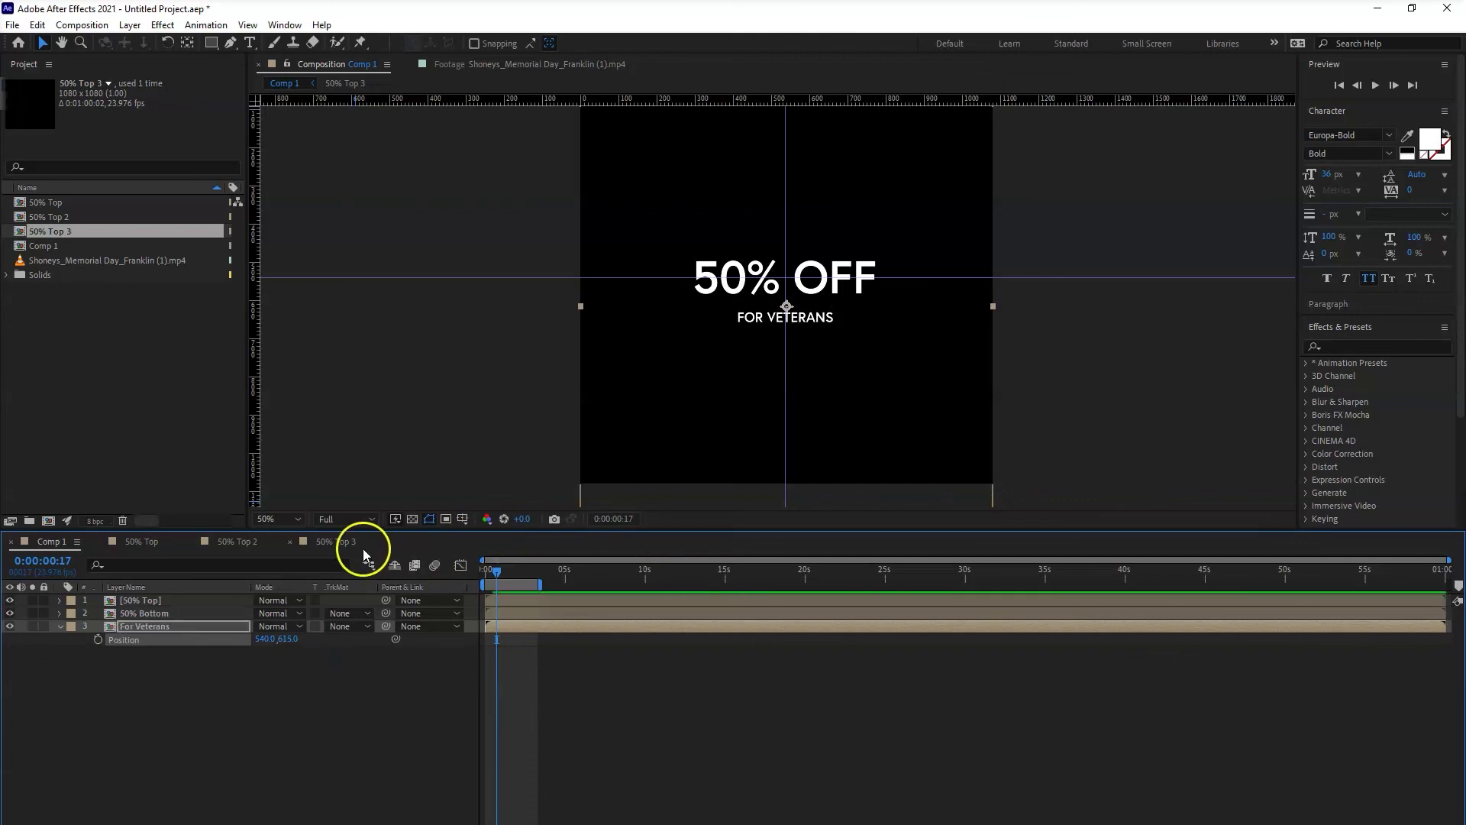
{"action": "left_click_drag", "start_coordinate": [496, 571], "coordinate": [486, 571]}
{"action": "key", "text": "space"}
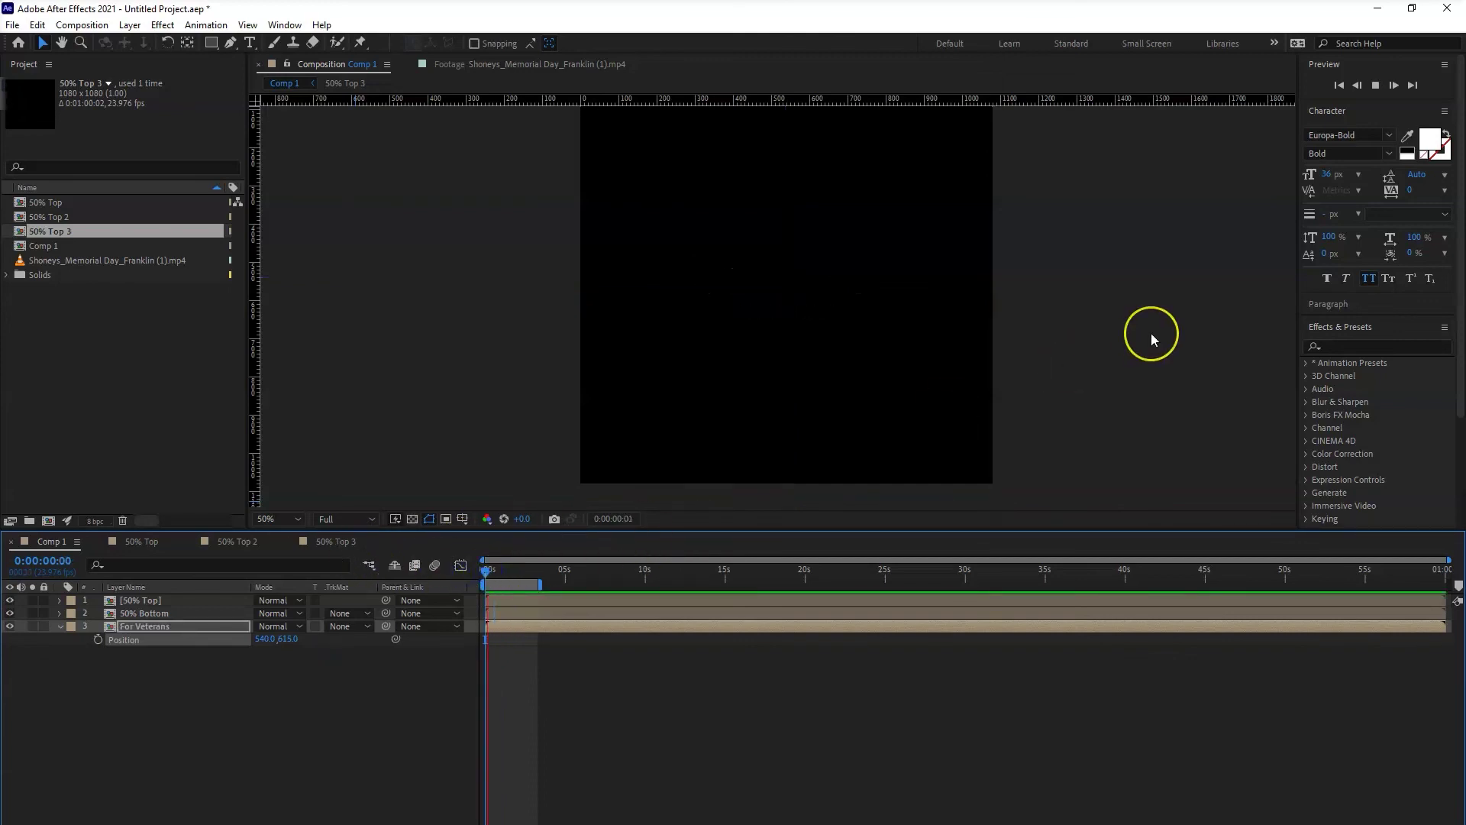